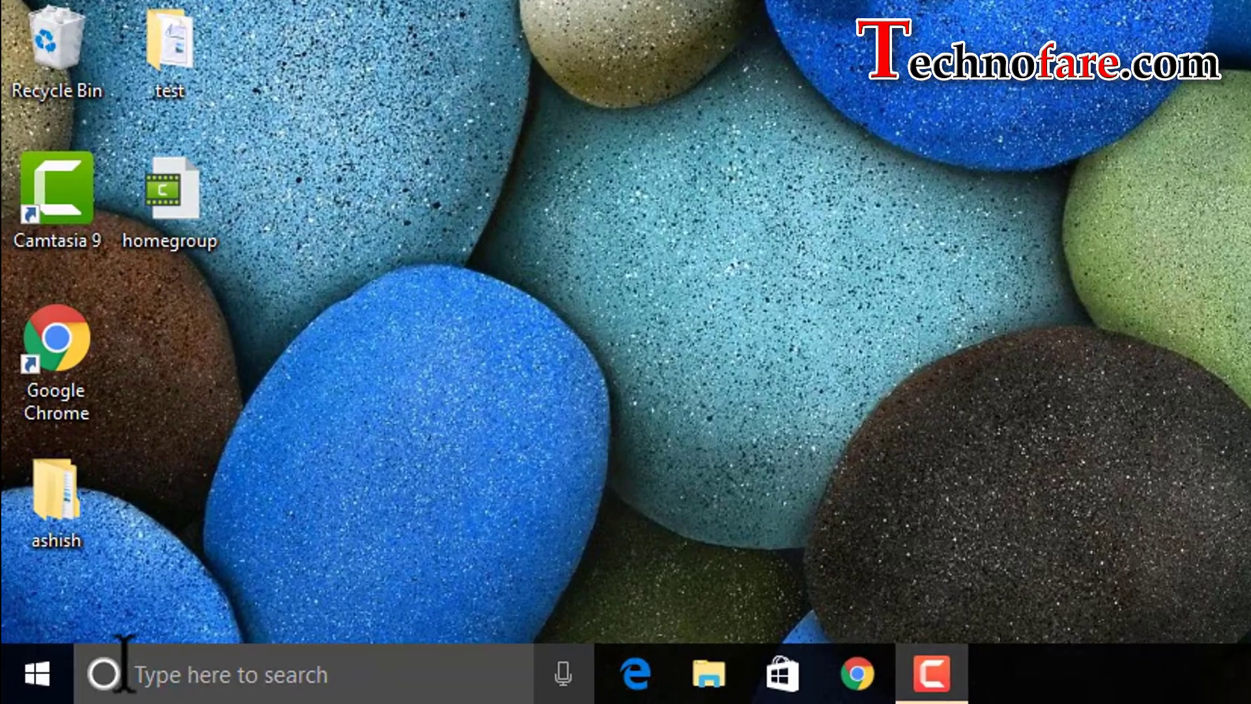
Forget the saved Amplifi-5G Wi-Fi network under Manage known networks, leaving delhi and Kunsh
left_click(49, 674)
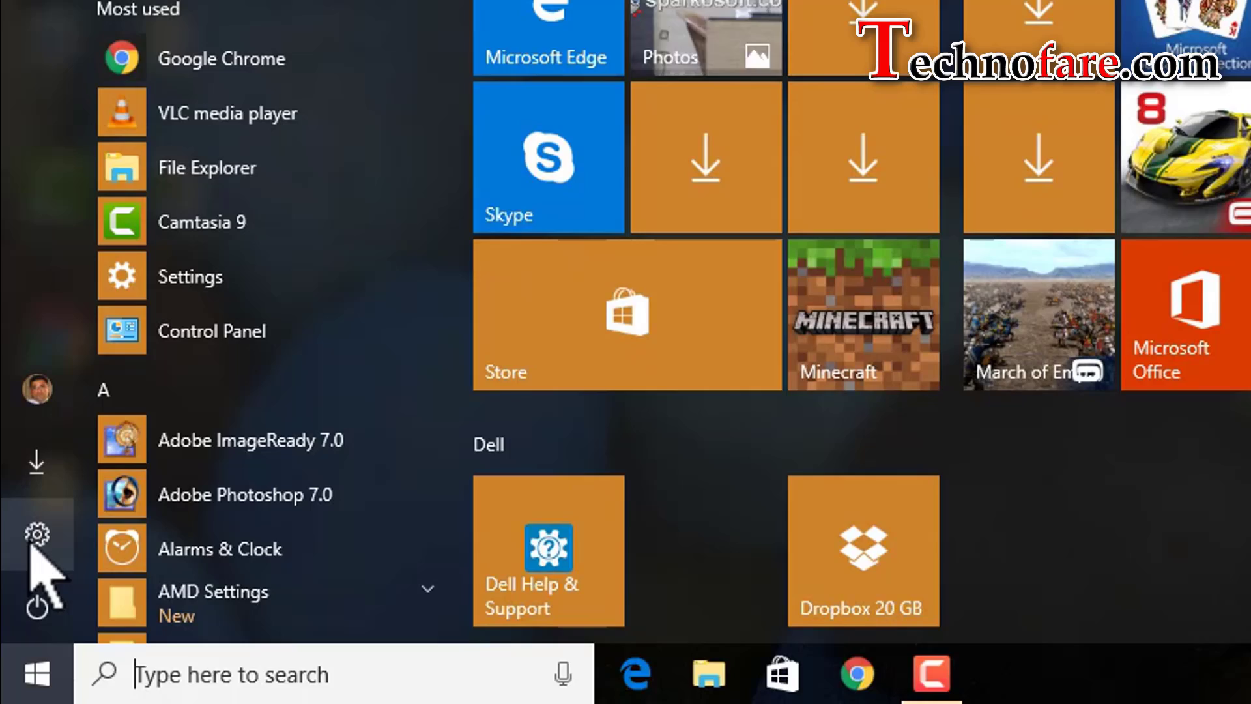
left_click(32, 542)
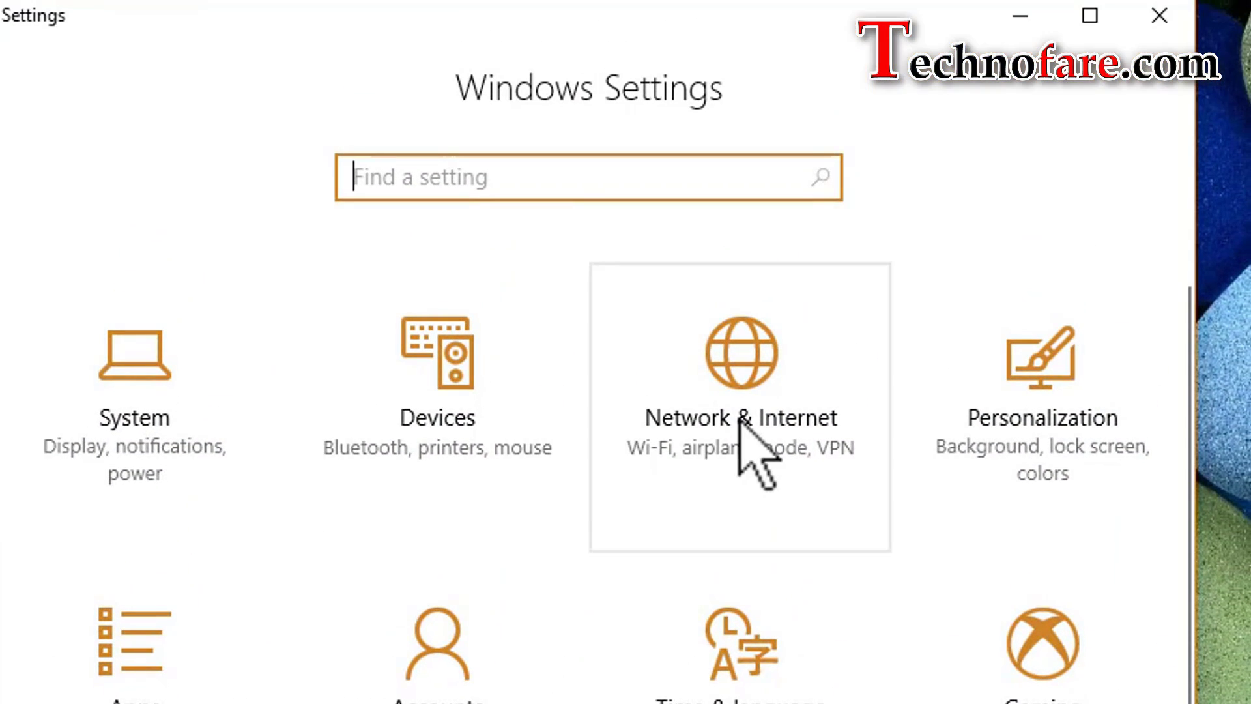
left_click(739, 420)
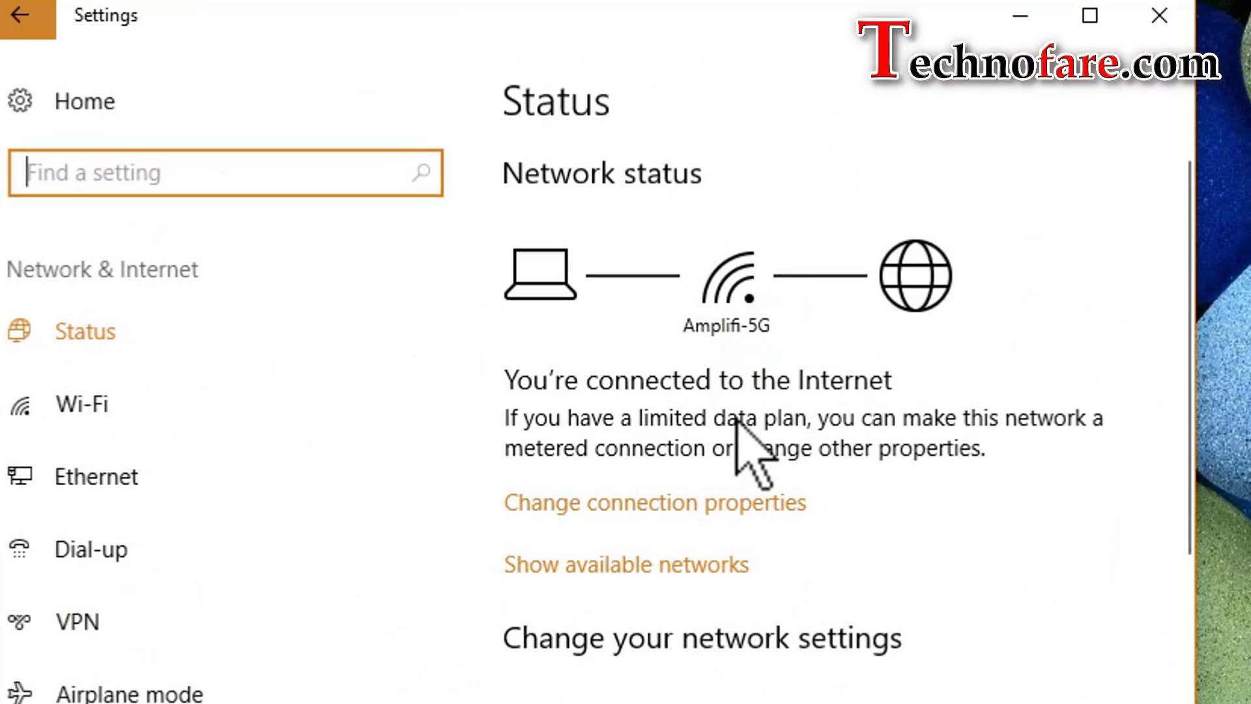
left_click(97, 420)
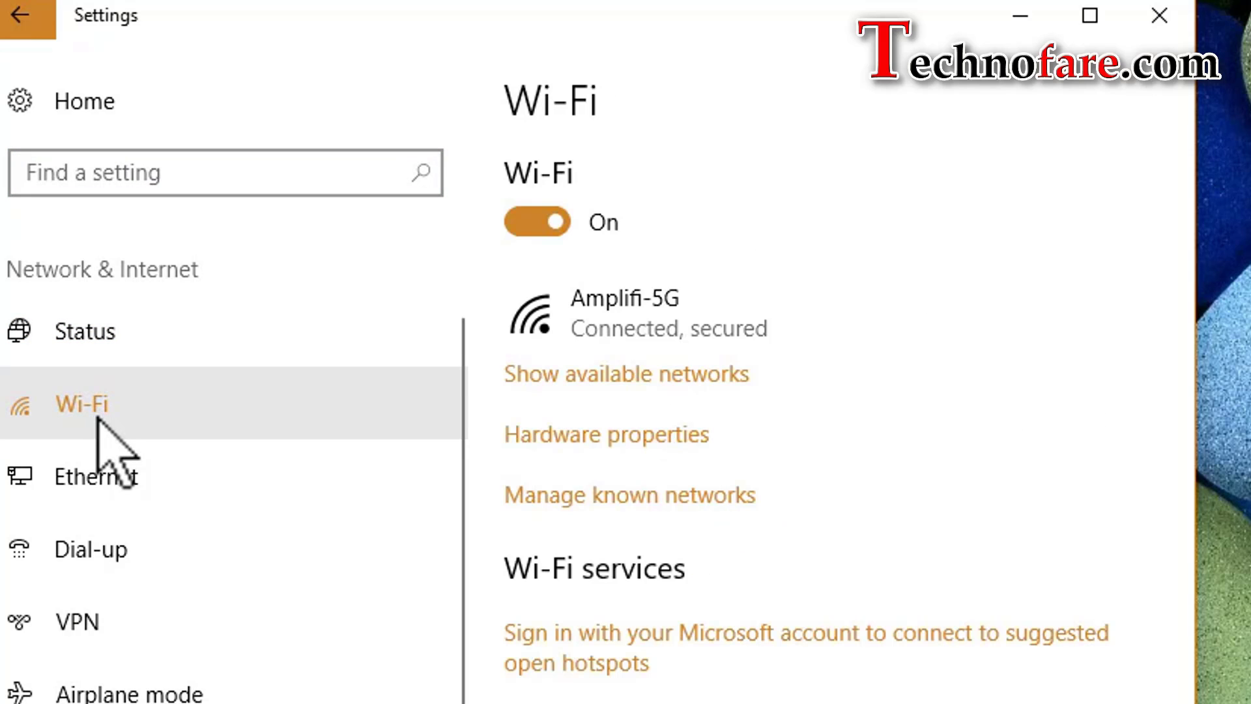
scroll(767, 474, "down", 2)
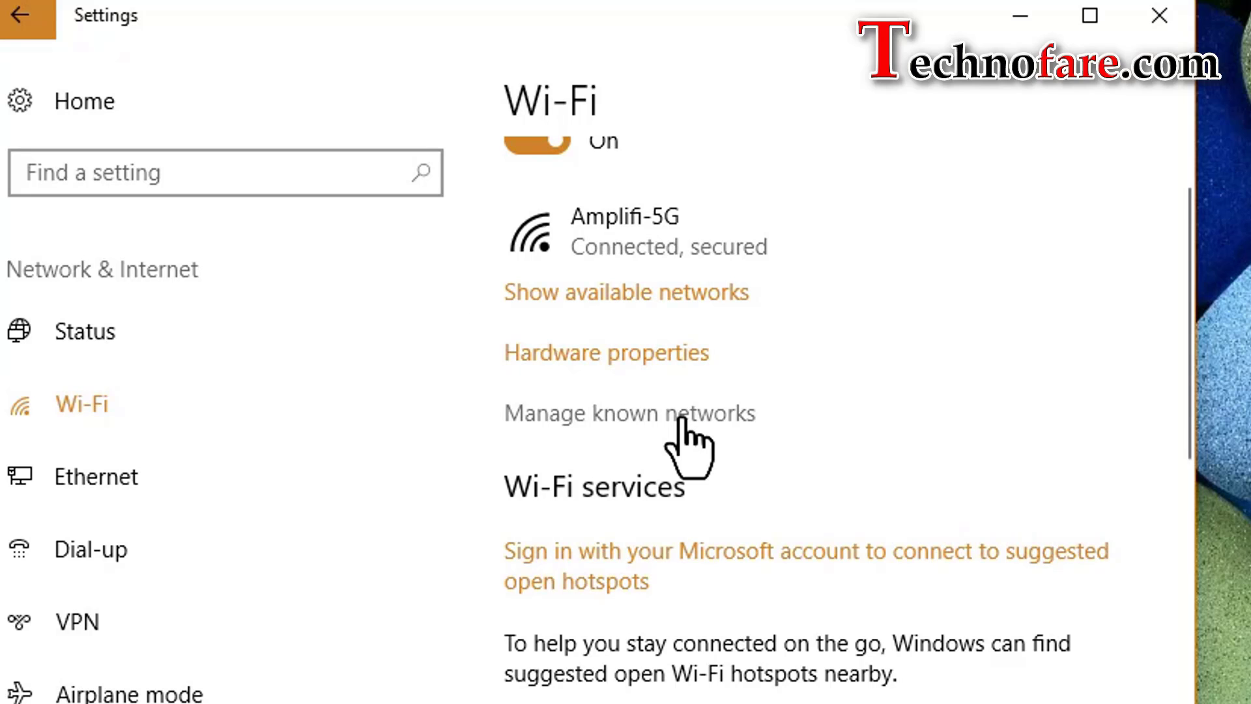
left_click(679, 418)
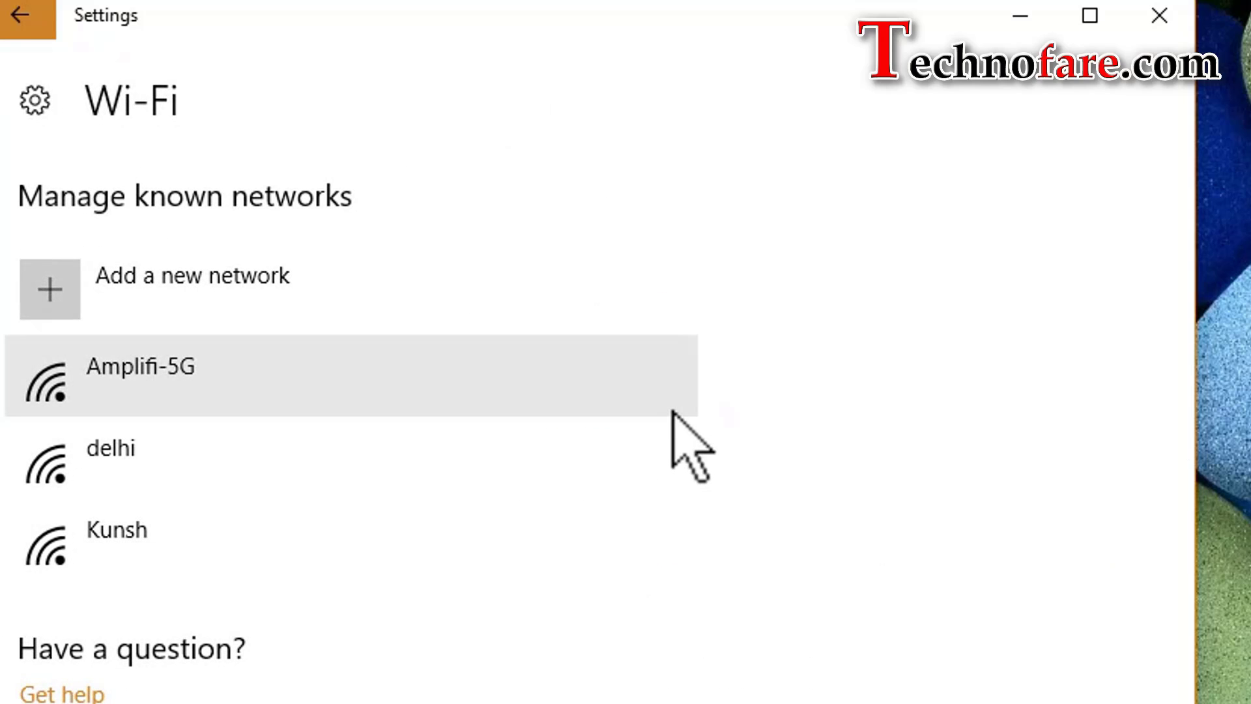
left_click(251, 367)
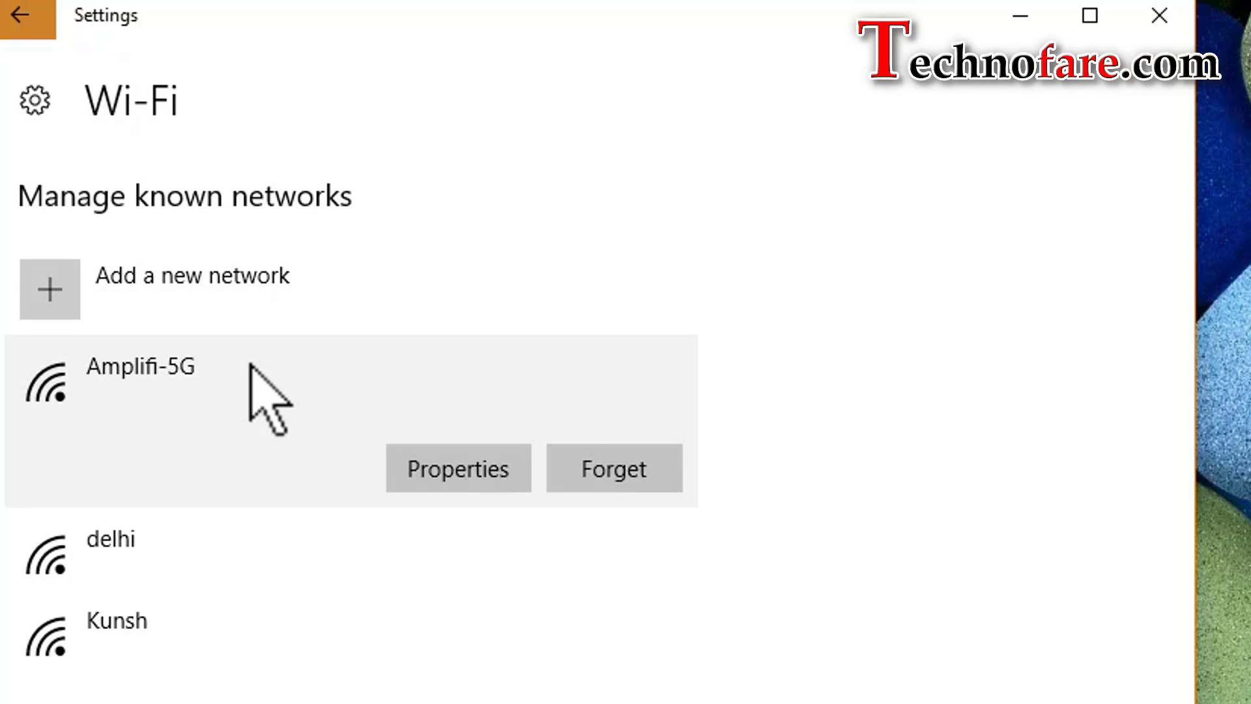
left_click(635, 470)
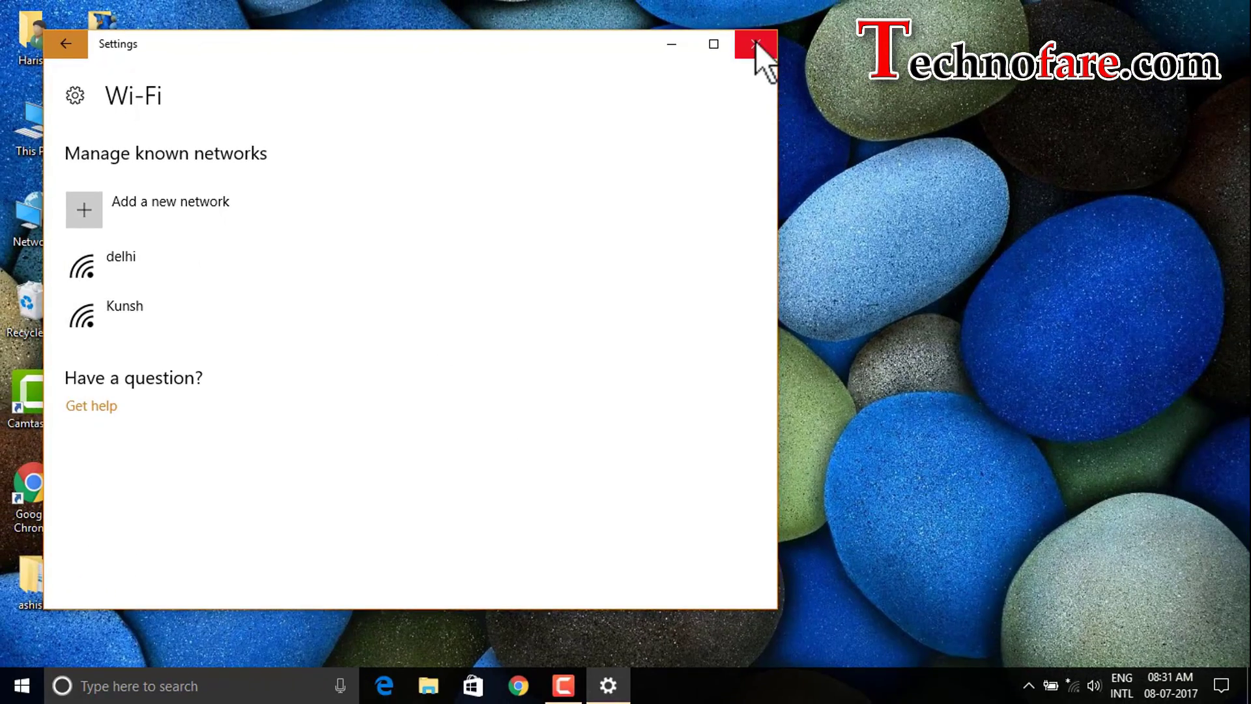
Reconnect to Amplifi-5G from the tray flyout with its security key and allow discoverability
left_click(756, 44)
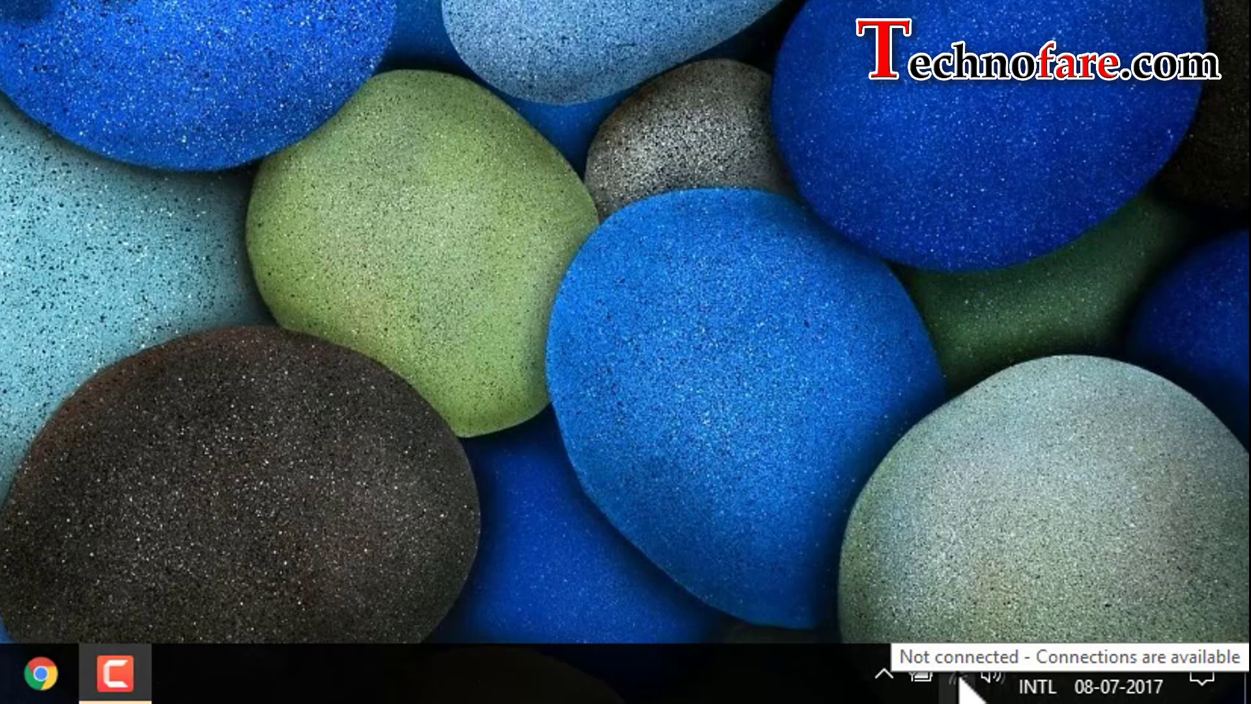
left_click(959, 676)
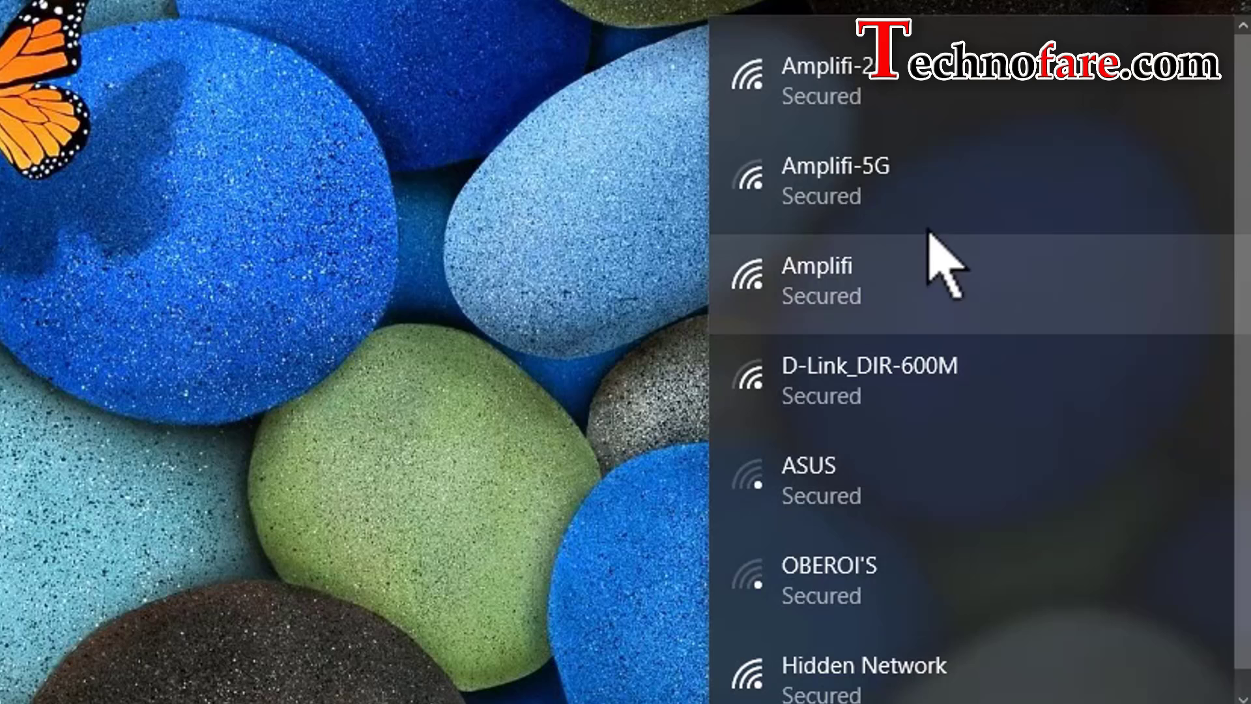
left_click(898, 183)
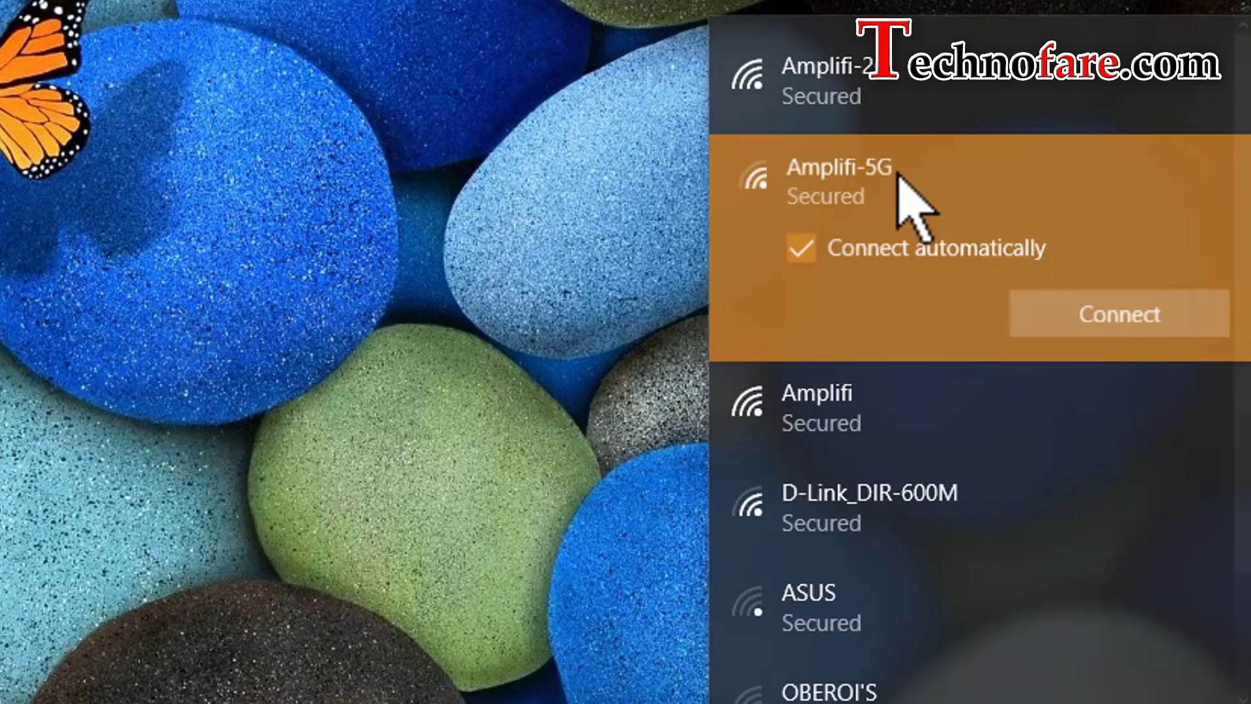
left_click(1064, 325)
type("a")
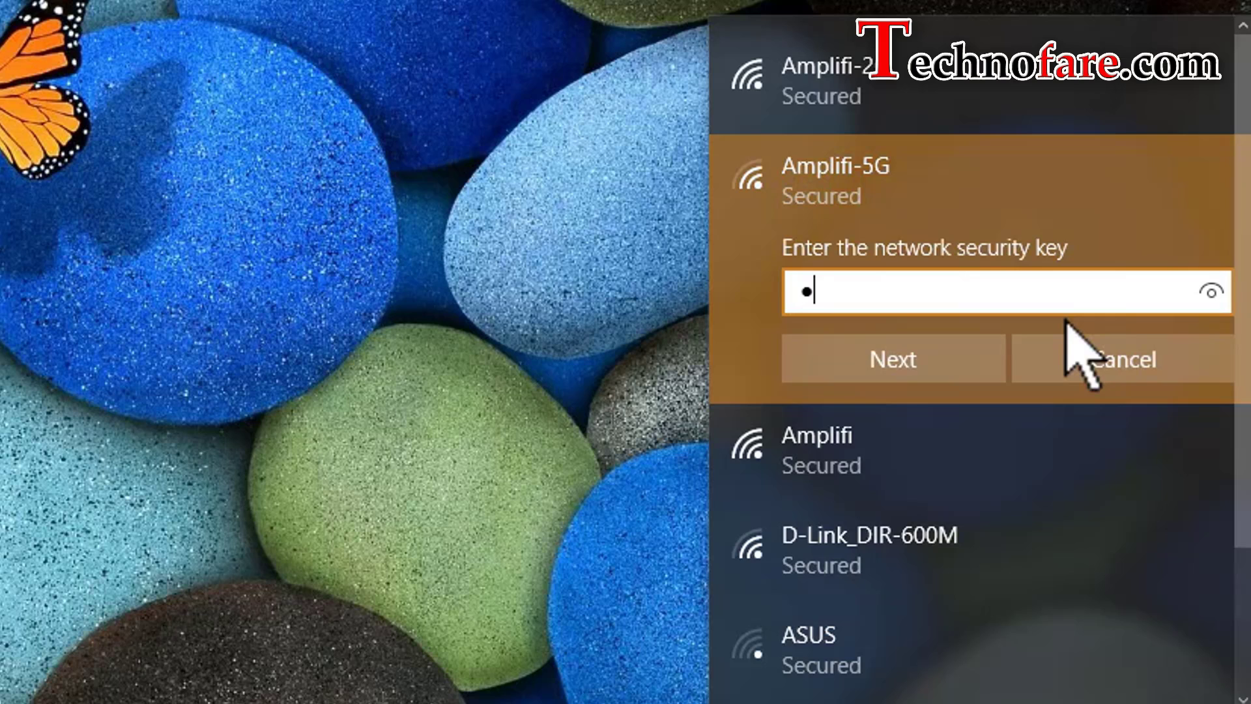
type("aaaaaaaaaaa")
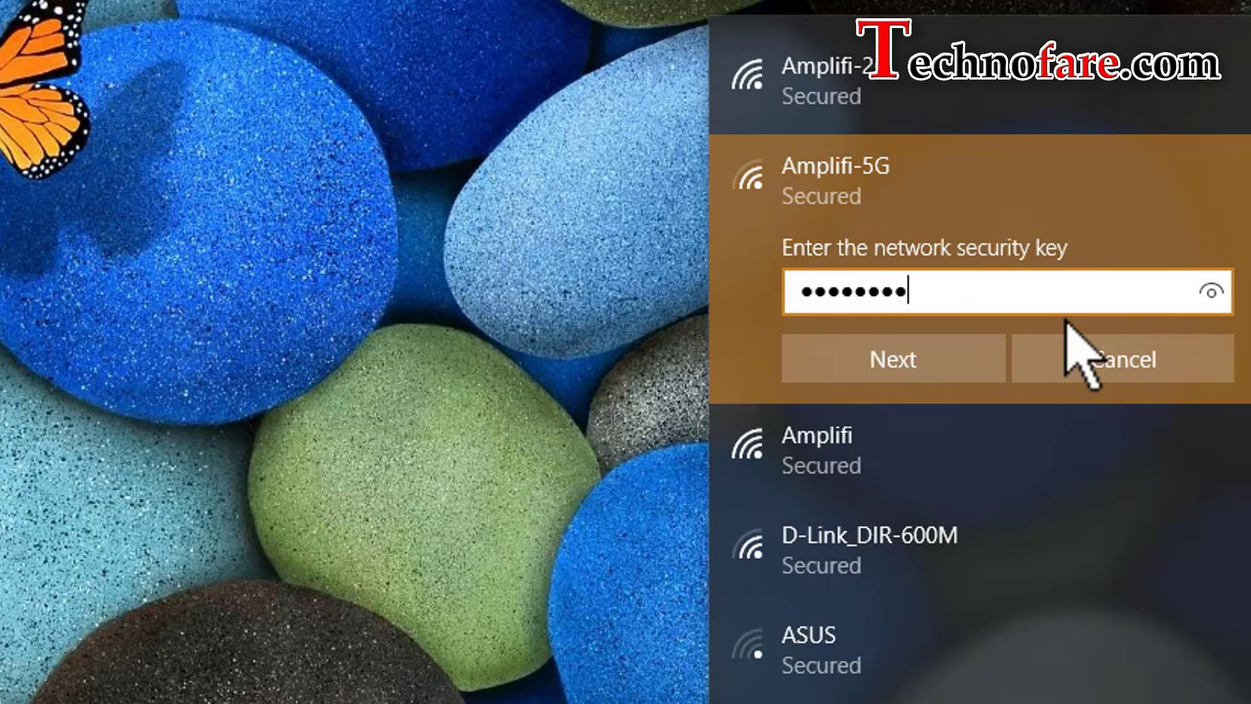
left_click(901, 328)
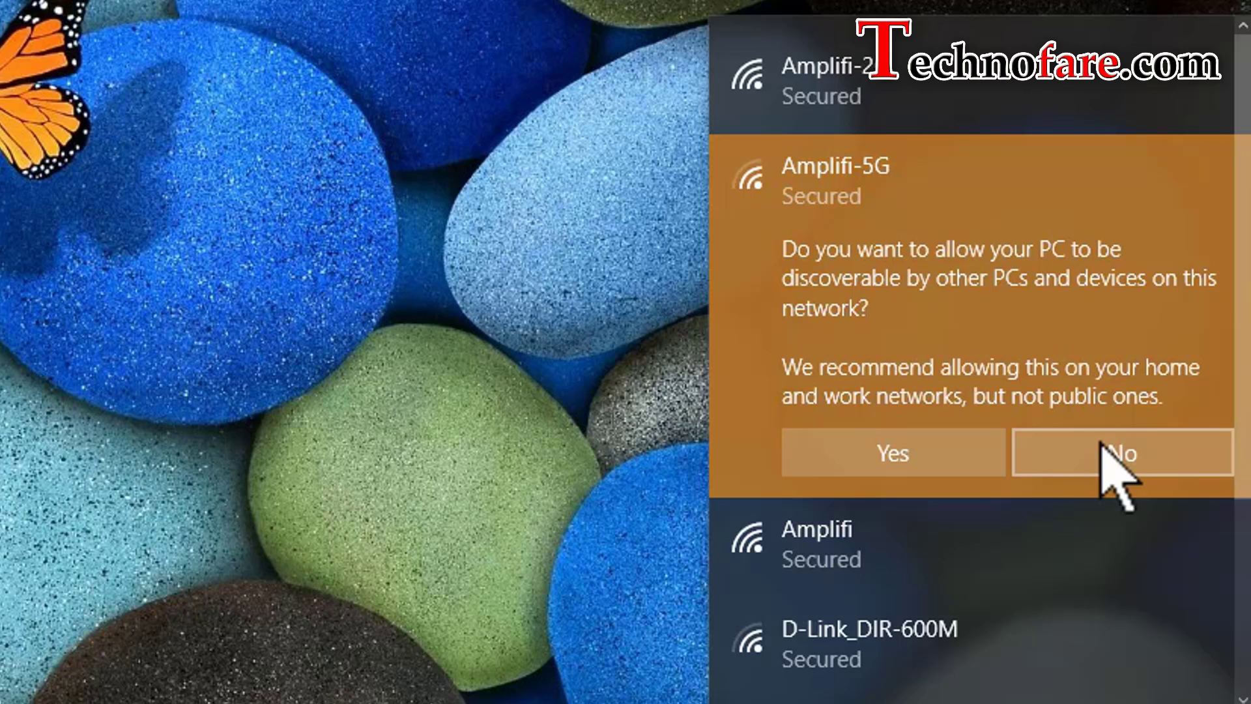
left_click(963, 451)
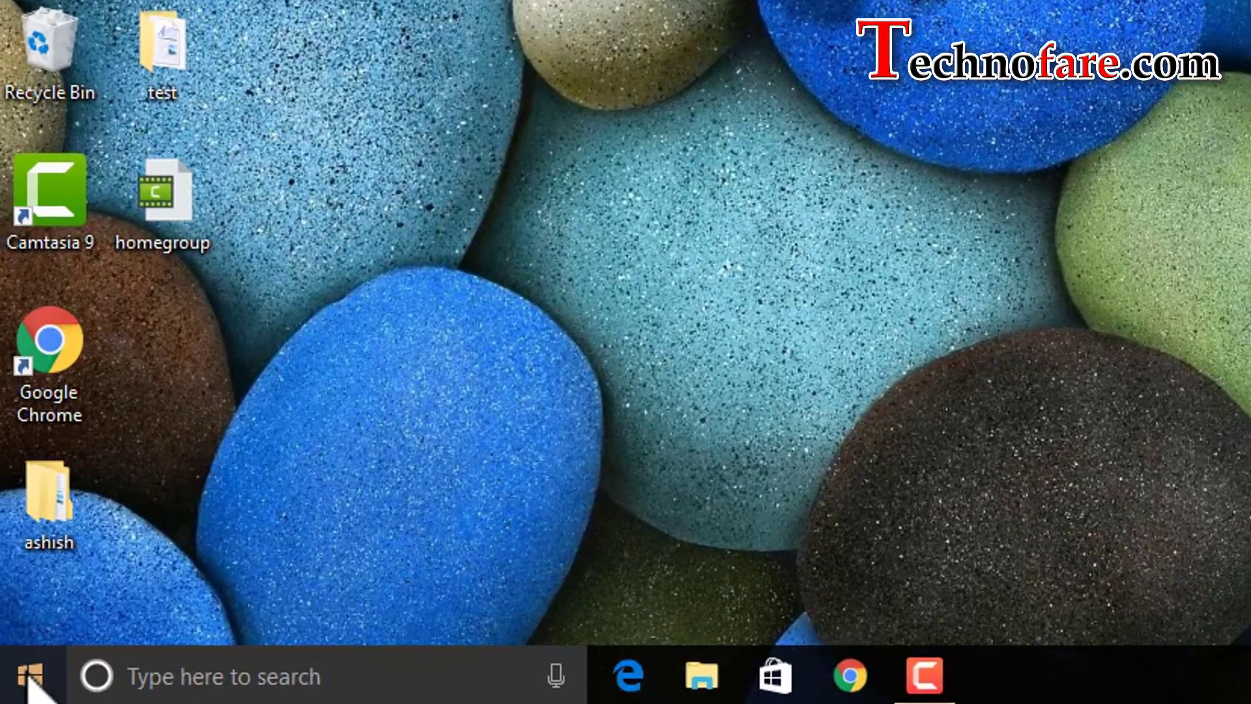
Open the Network and Sharing Center from Settings' Network & Internet status page
left_click(22, 673)
left_click(35, 543)
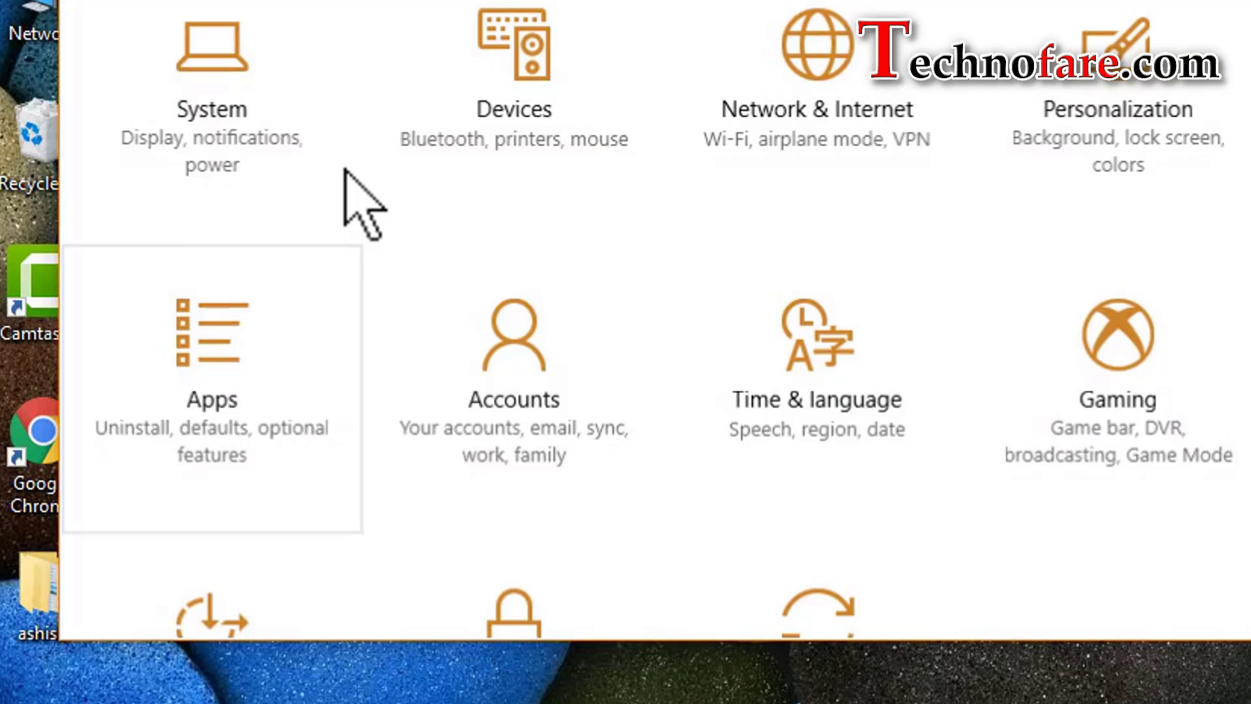
left_click(833, 423)
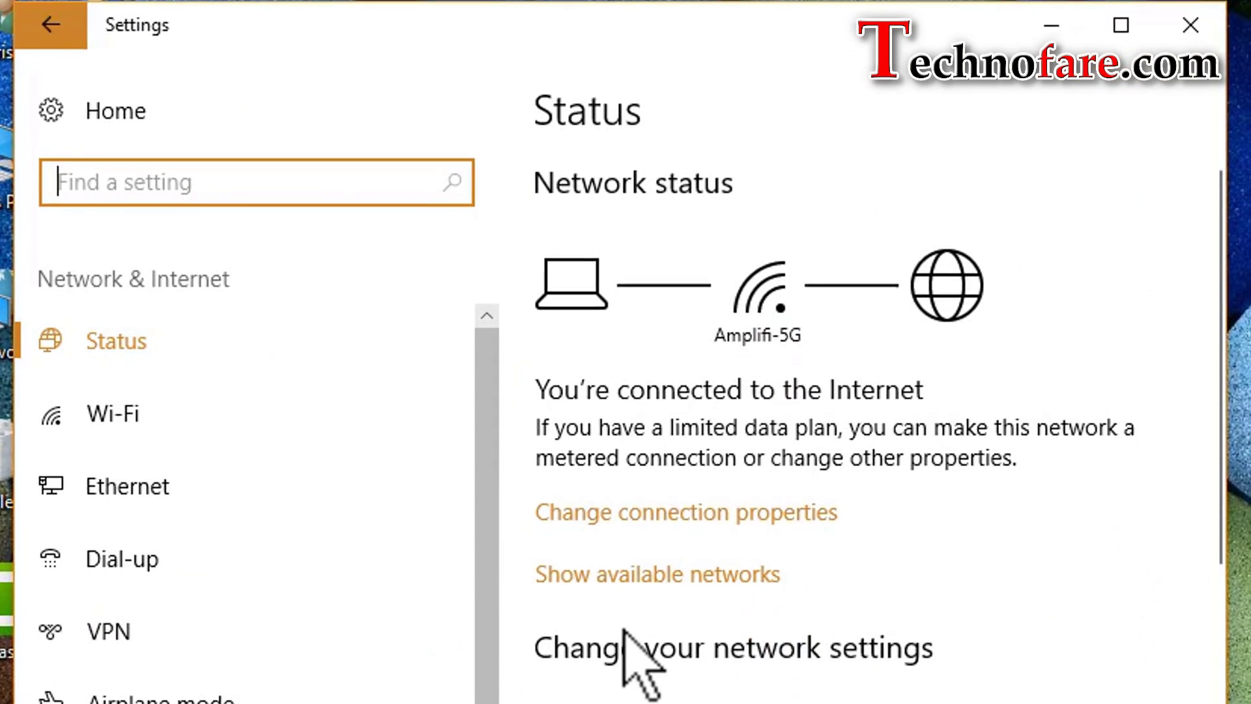
scroll(626, 633, "down", 4)
scroll(613, 496, "down", 3)
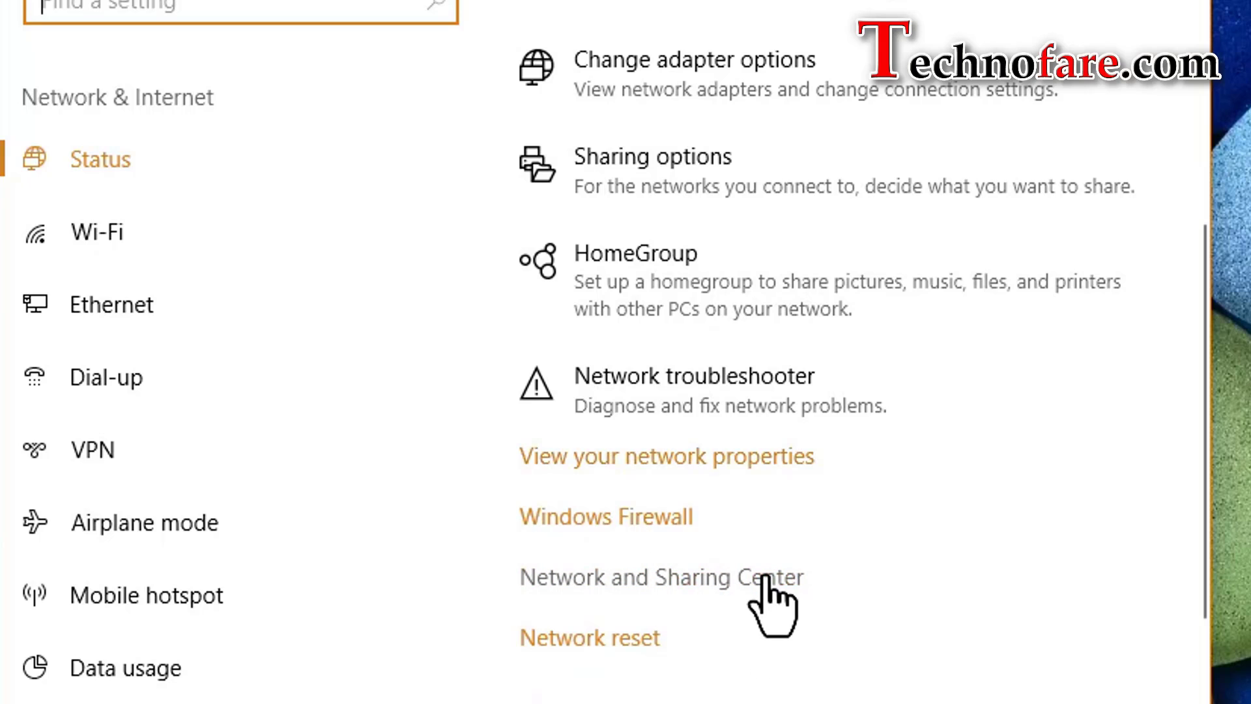
left_click(763, 579)
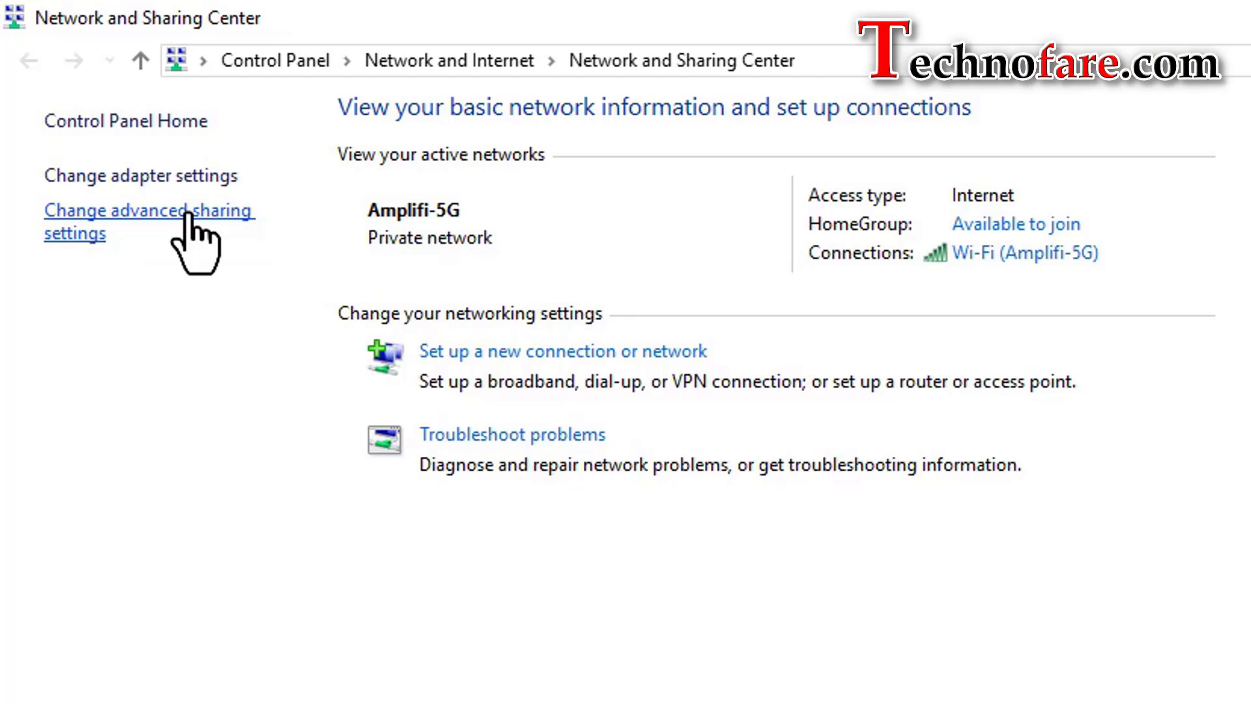
Review advanced sharing settings, confirming Private is the current profile, then close the window
left_click(187, 212)
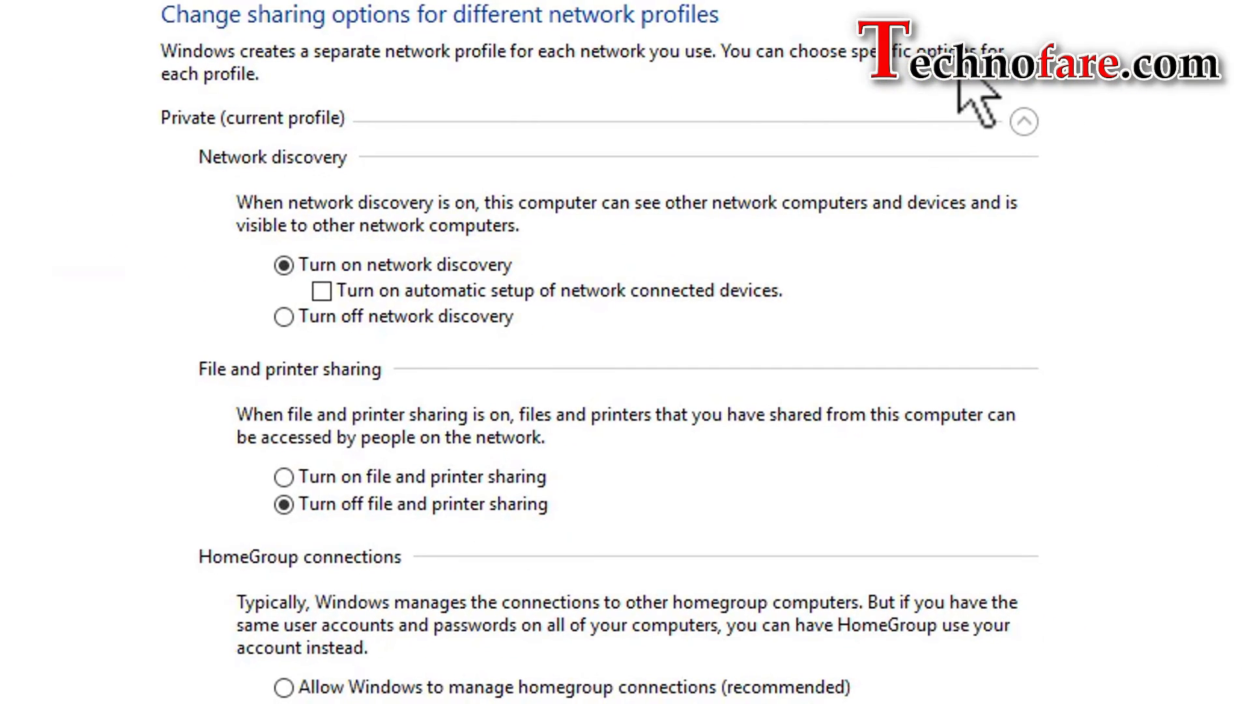
left_click(1023, 123)
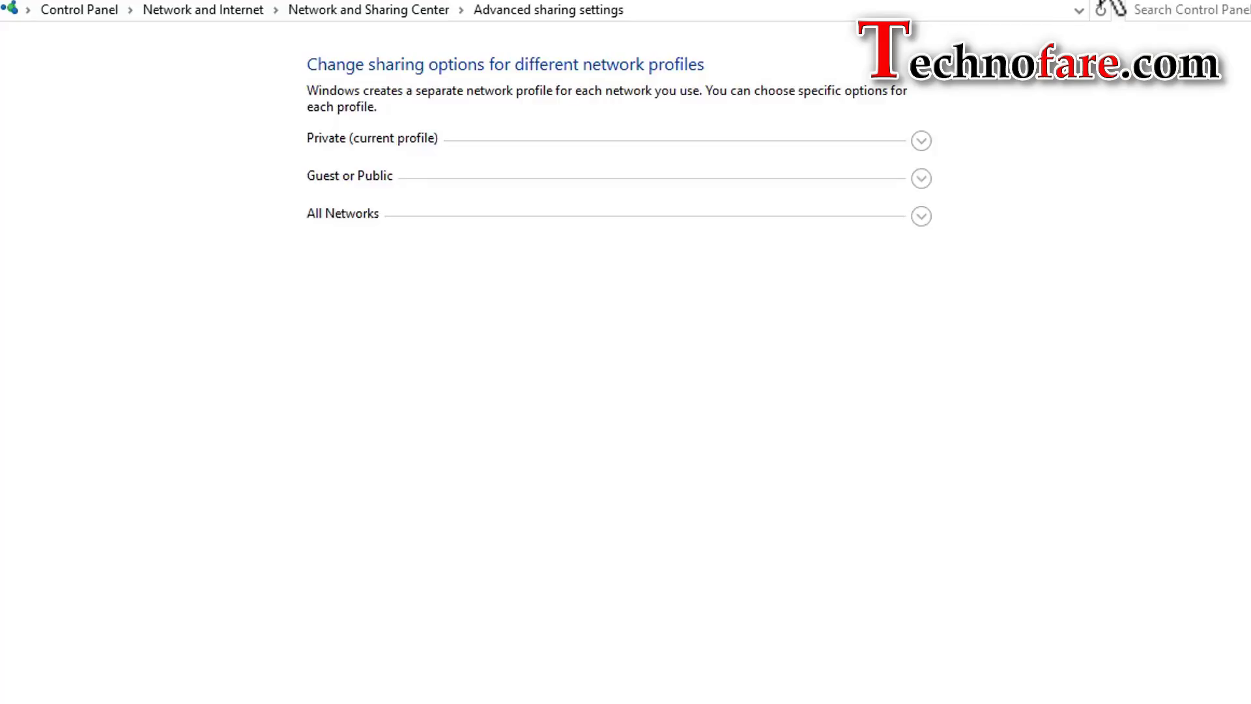
left_click(1234, 8)
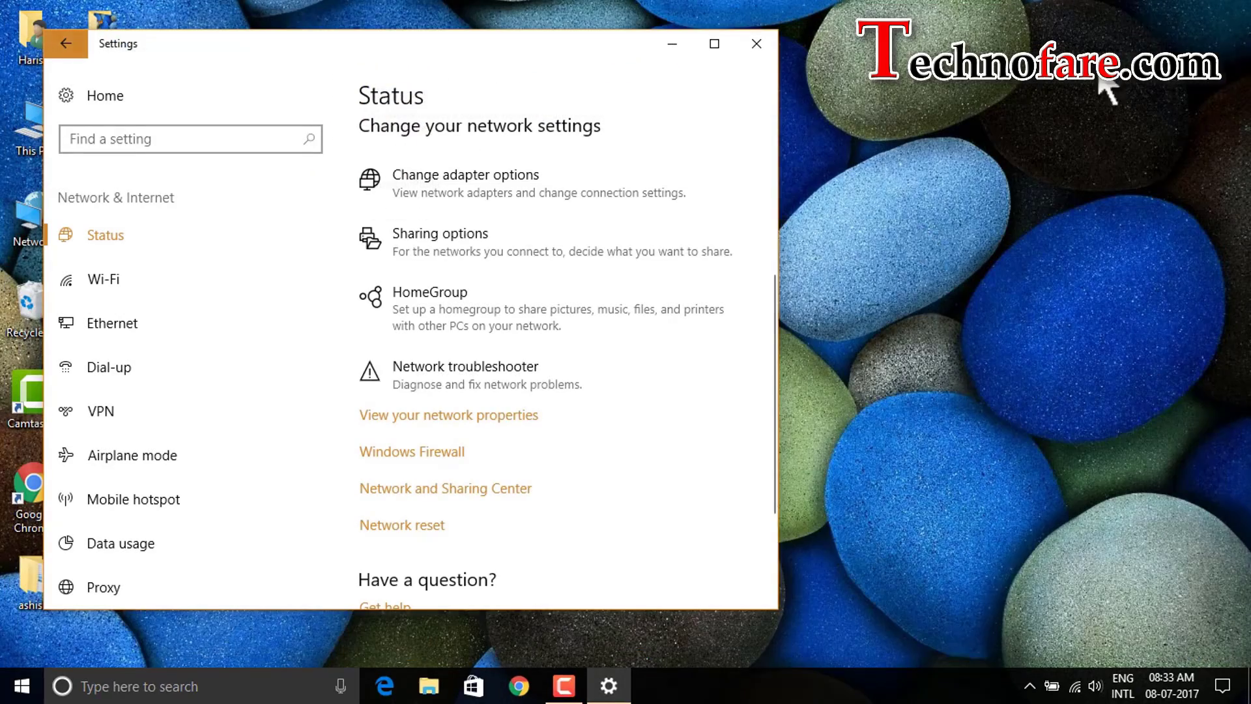
left_click(759, 43)
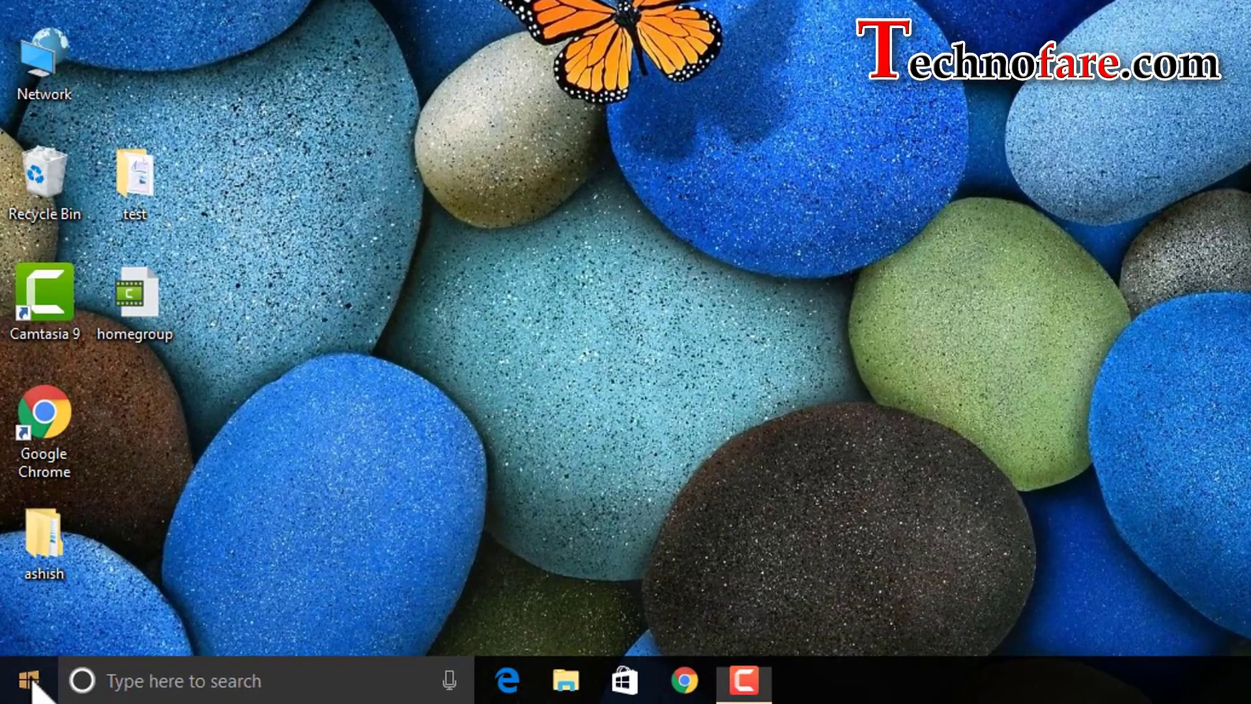
left_click(26, 681)
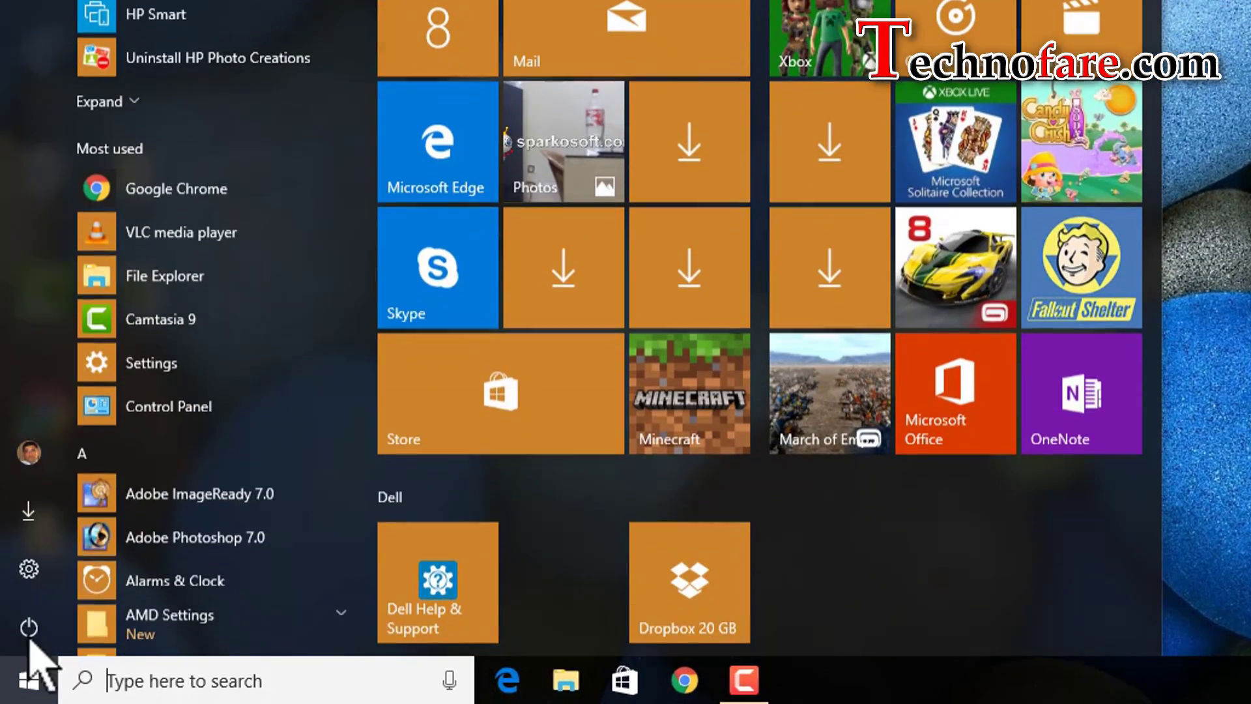
left_click(29, 571)
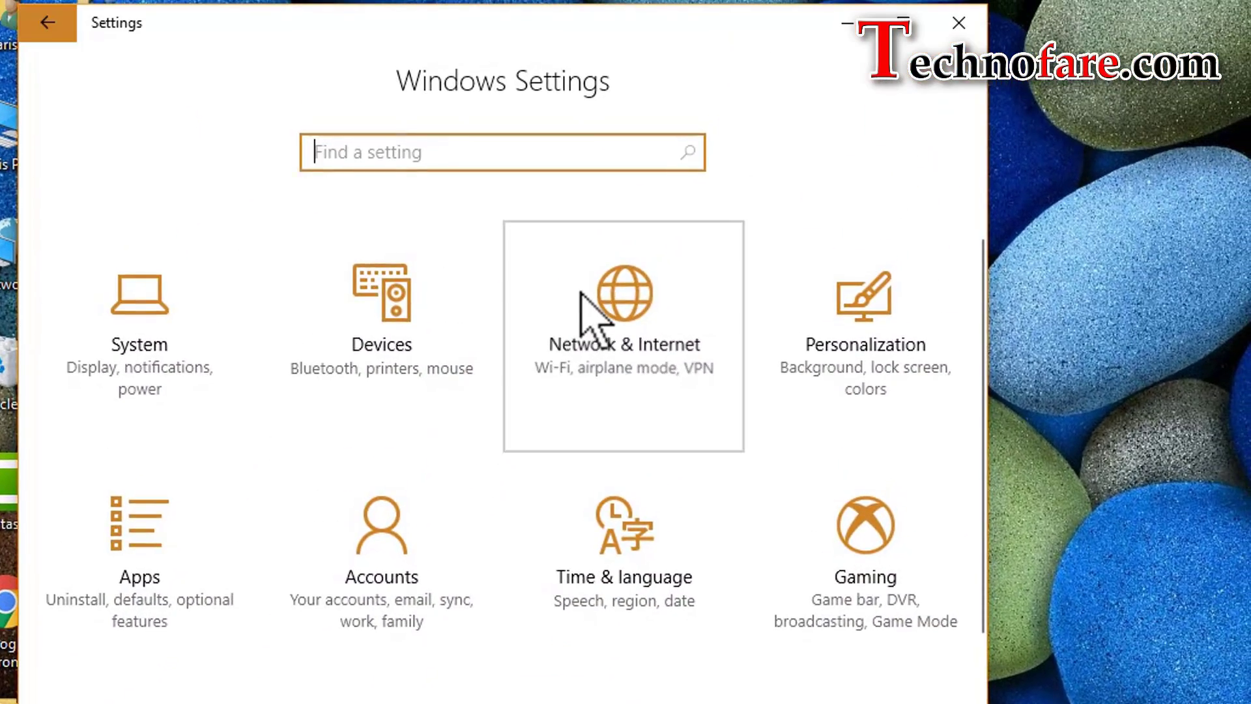
left_click(582, 296)
scroll(654, 469, "down", 8)
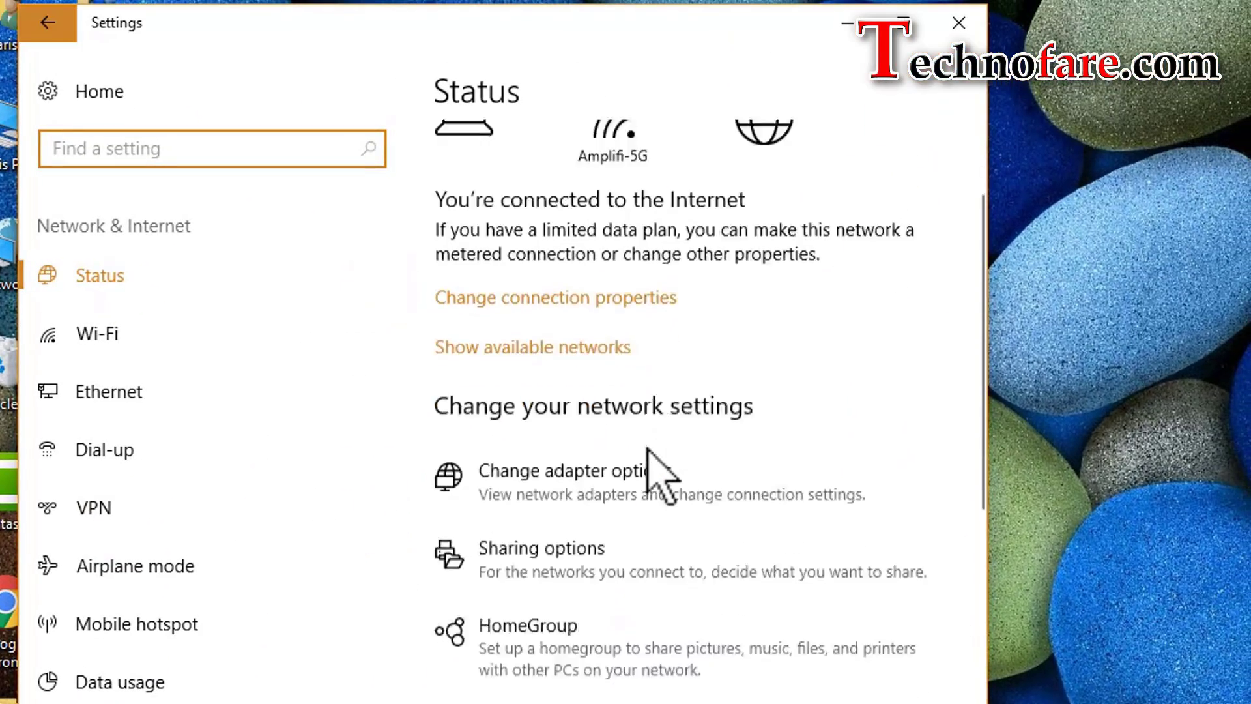
scroll(644, 466, "down", 2)
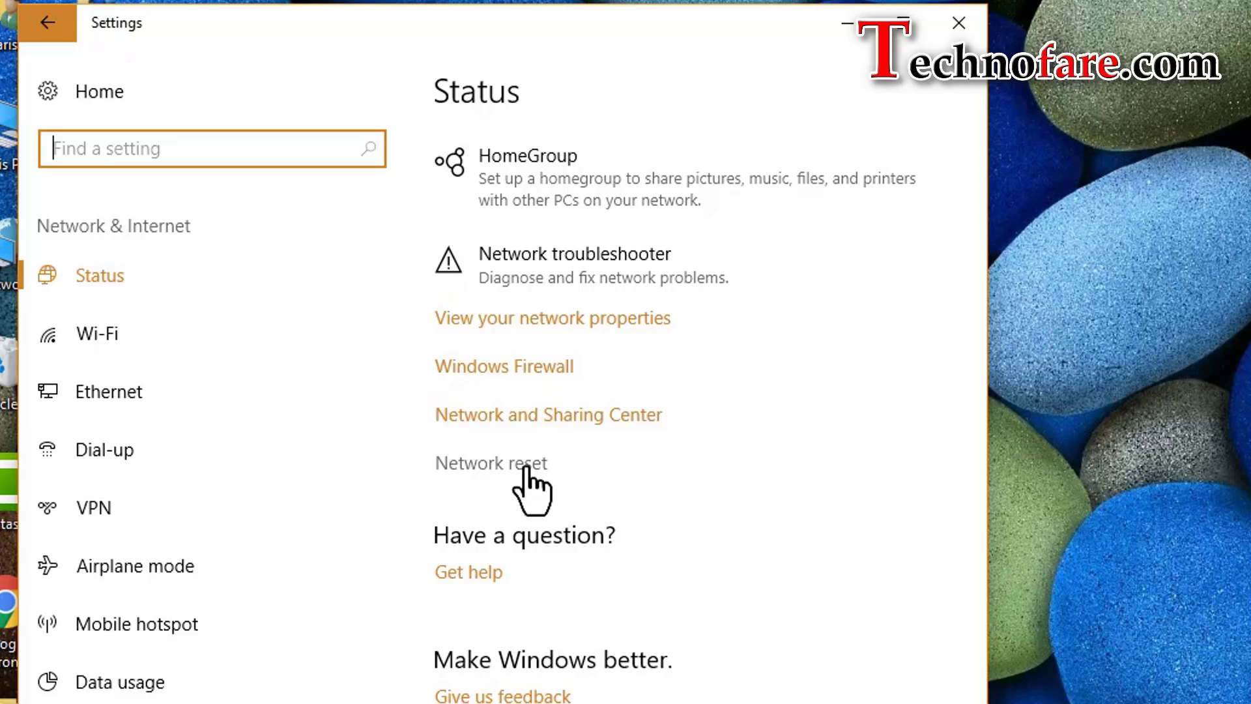
Switch Amplifi-5G's 'Make this PC discoverable' to Off in Wi-Fi settings, then close Settings
left_click(958, 23)
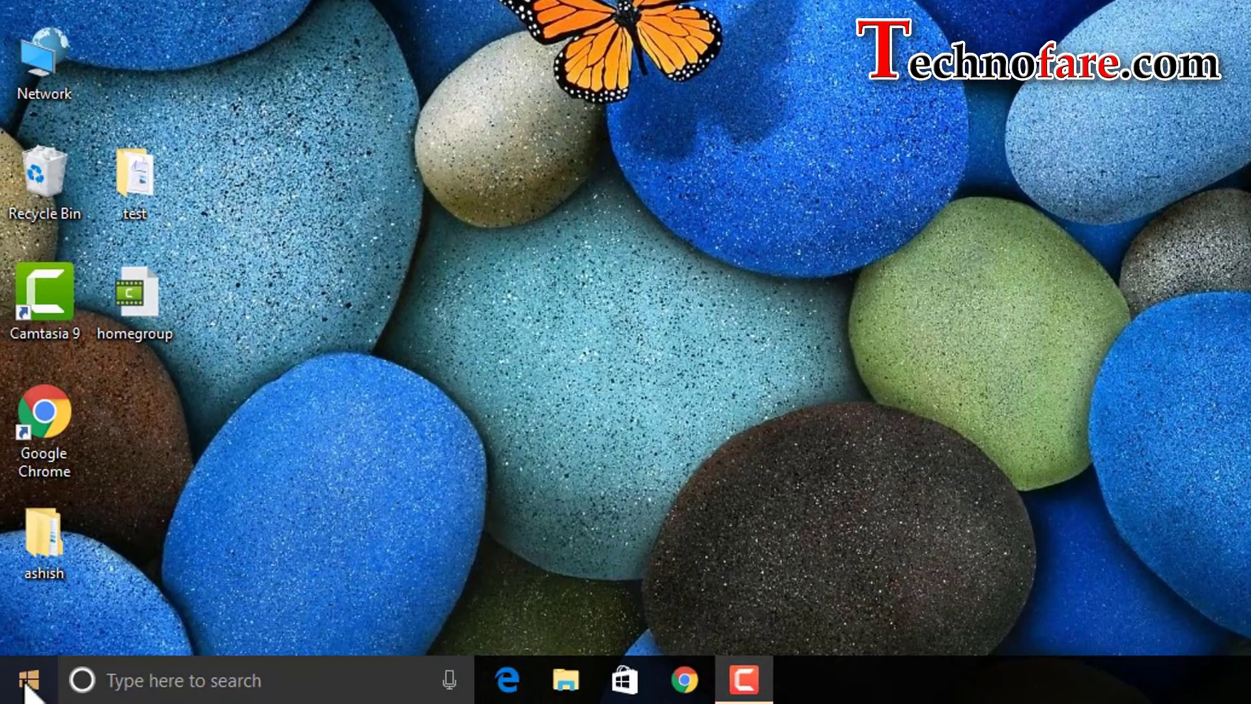
left_click(26, 684)
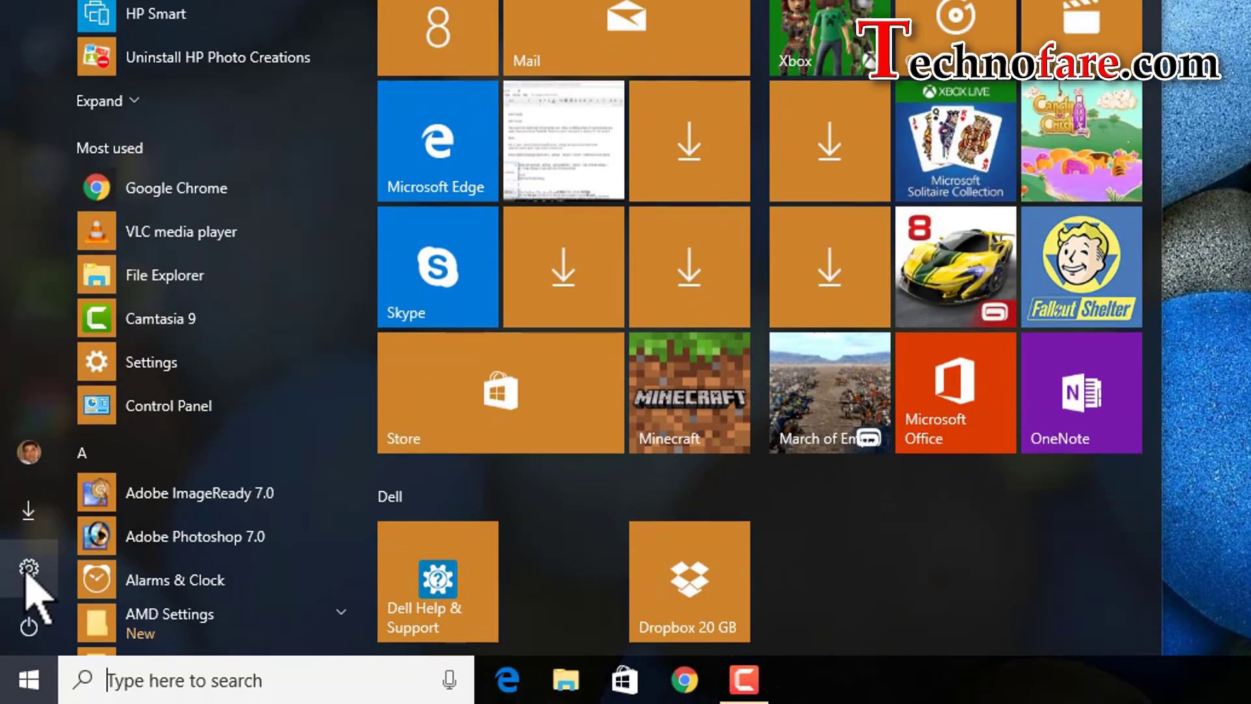
left_click(28, 571)
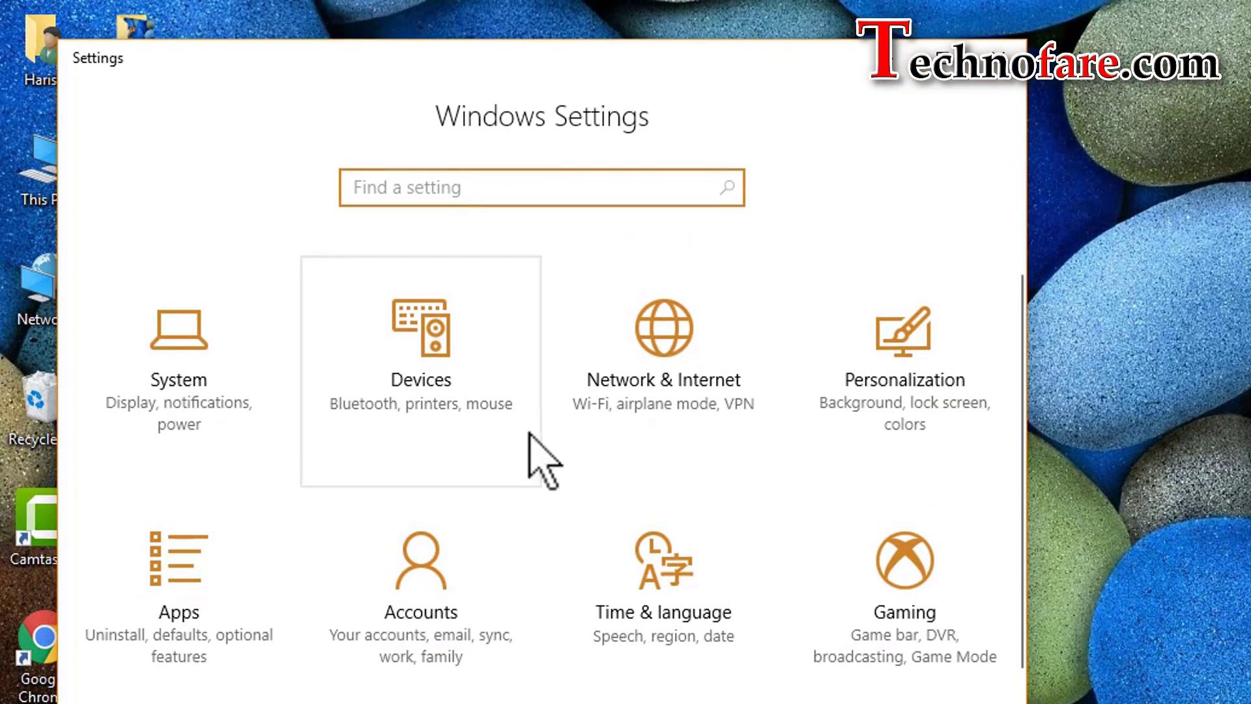
left_click(670, 362)
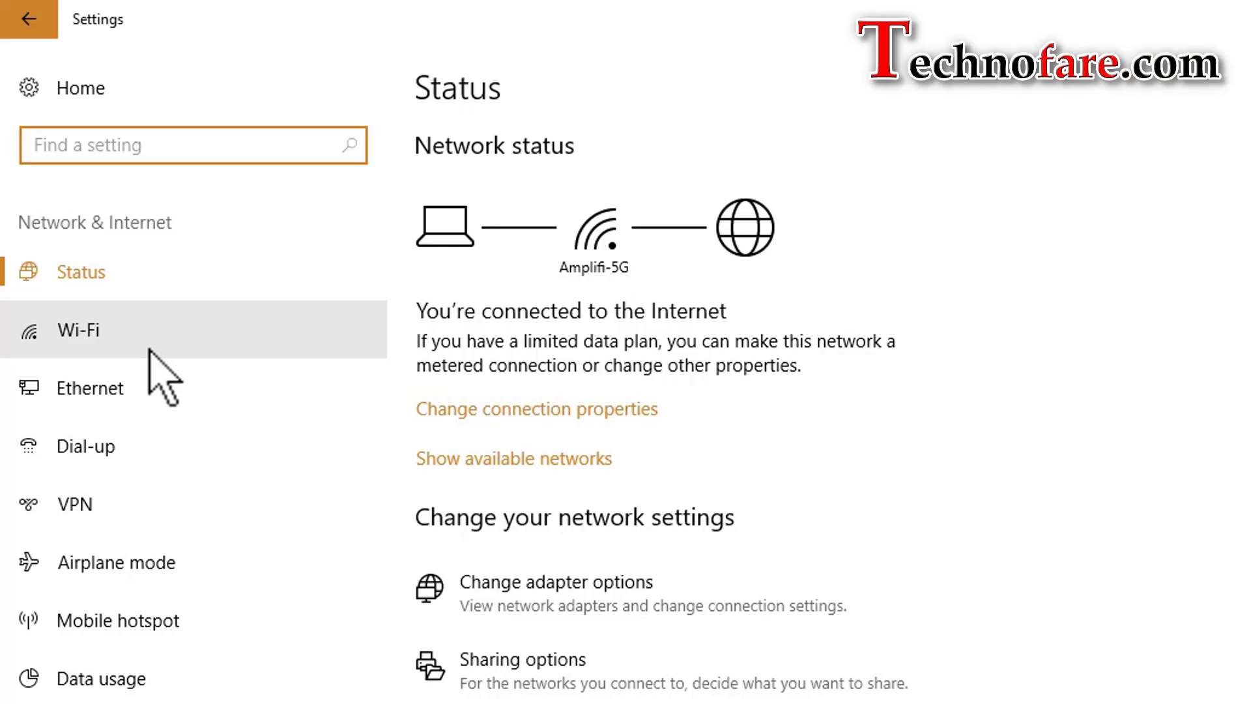
left_click(150, 351)
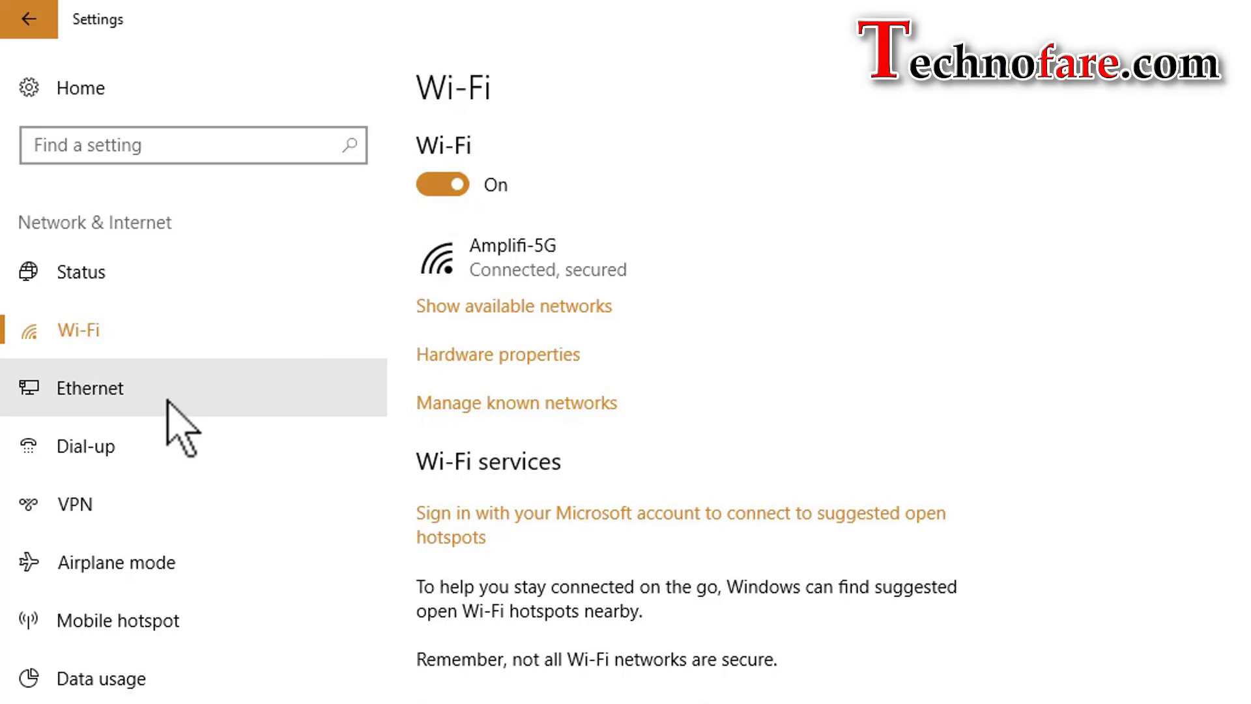
left_click(663, 259)
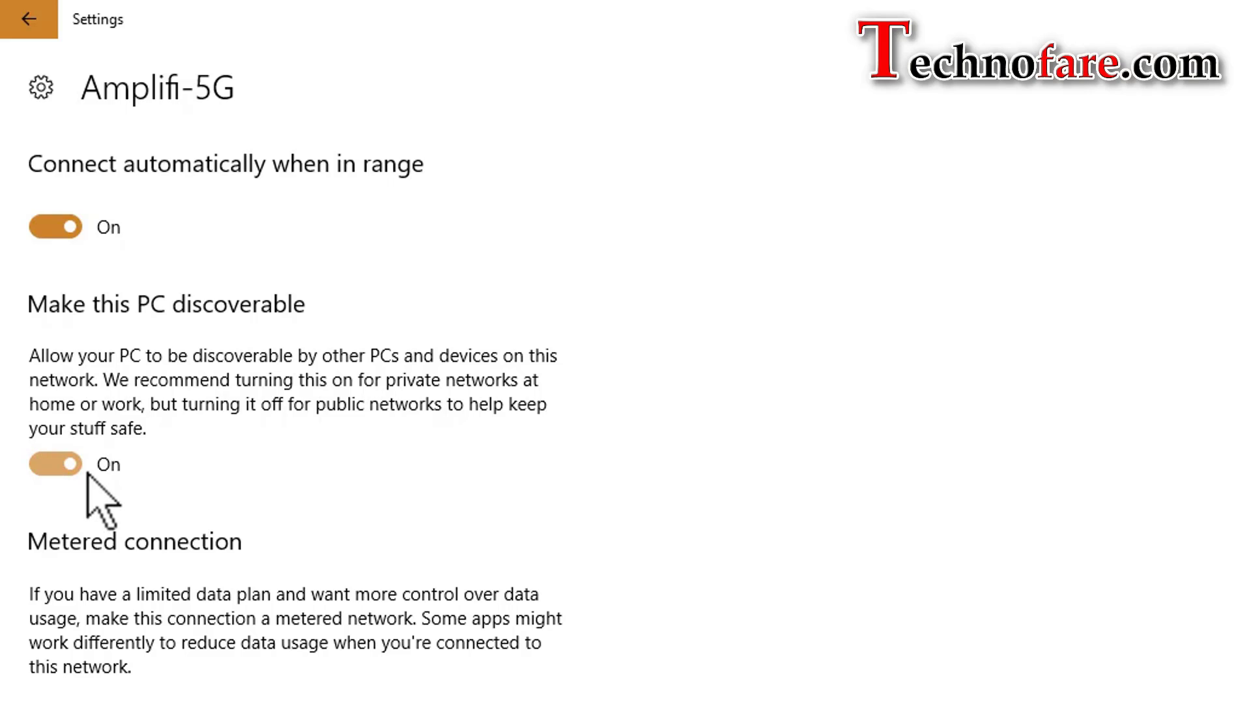
left_click(63, 463)
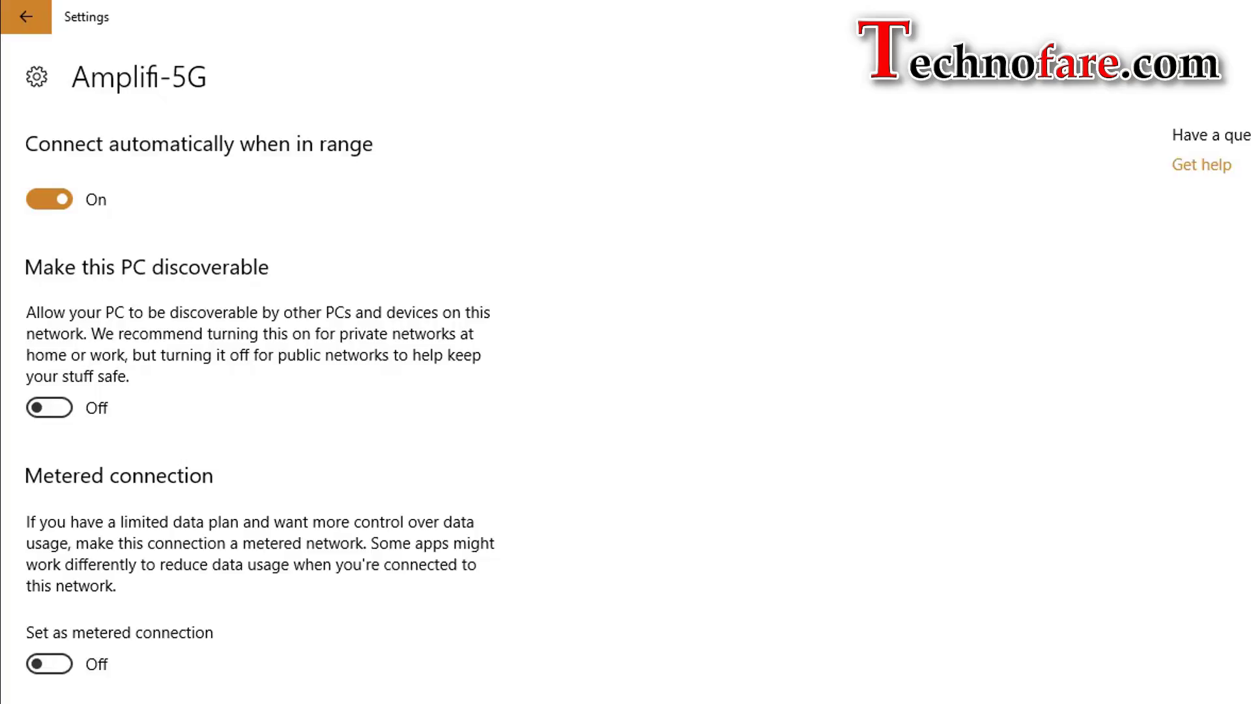
left_click(1225, 13)
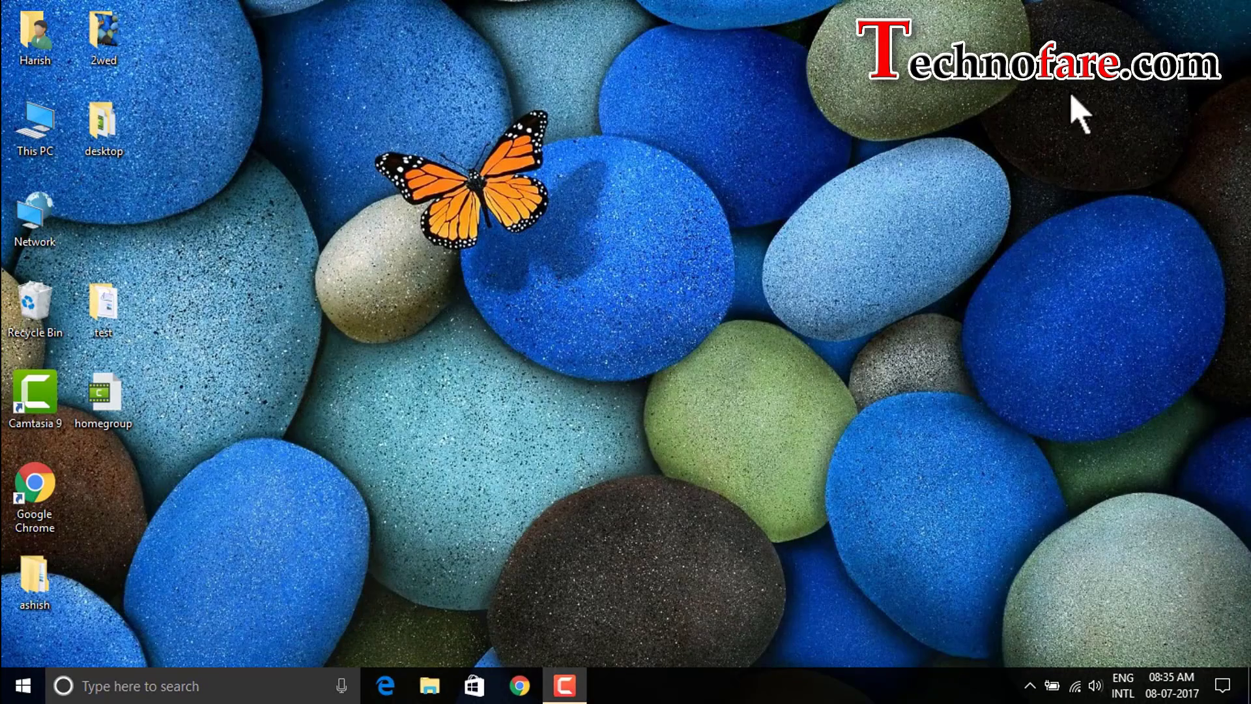
Check advanced sharing settings in Network and Sharing Center, confirming Guest or Public is current
left_click(14, 695)
left_click(24, 600)
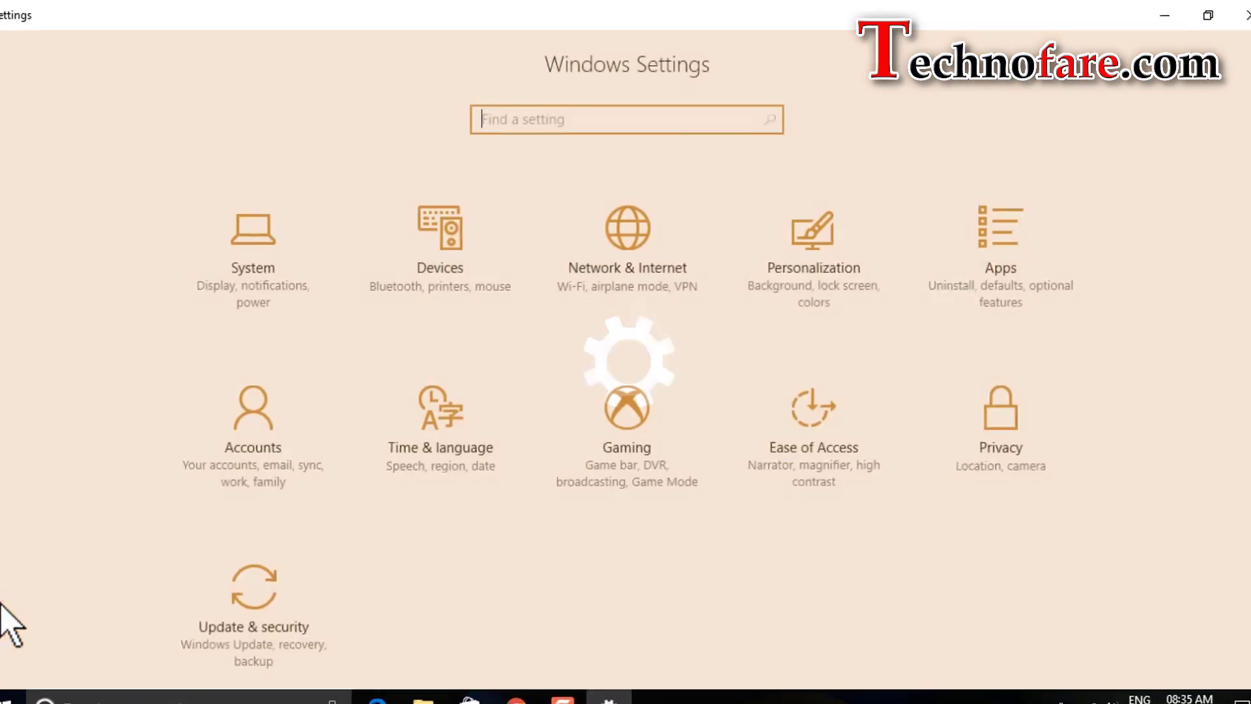
left_click(655, 241)
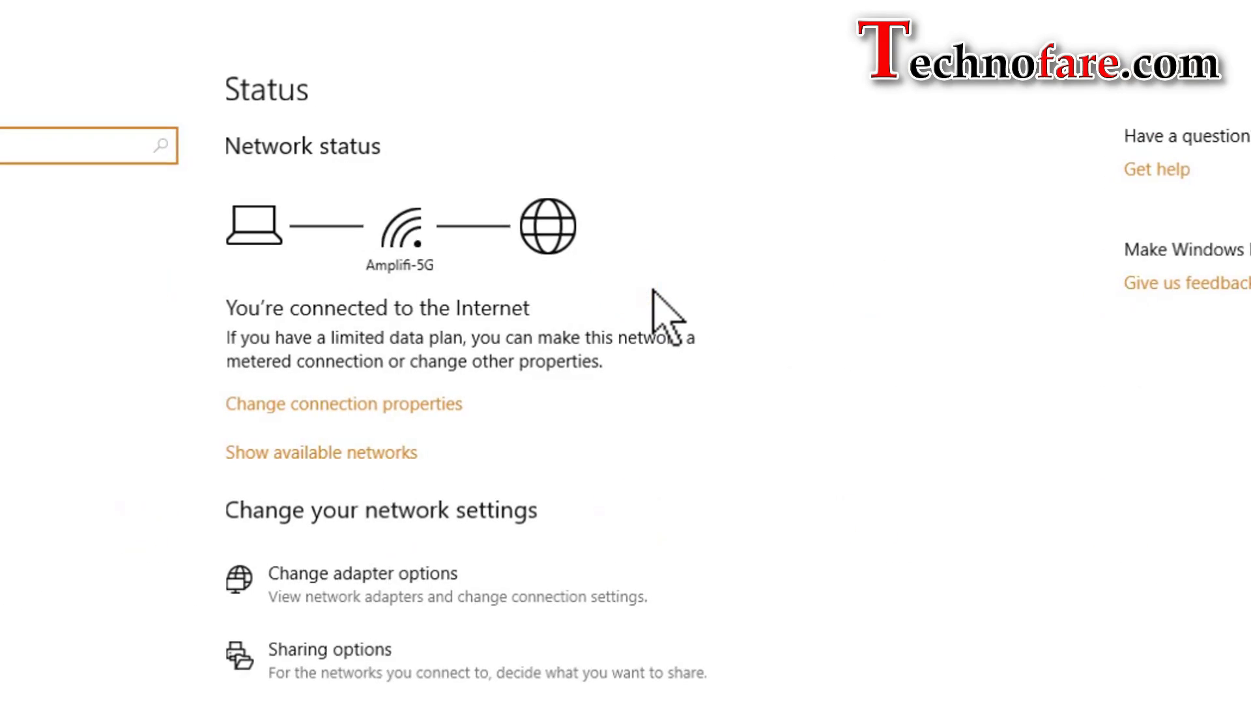
scroll(419, 413, "down", 3)
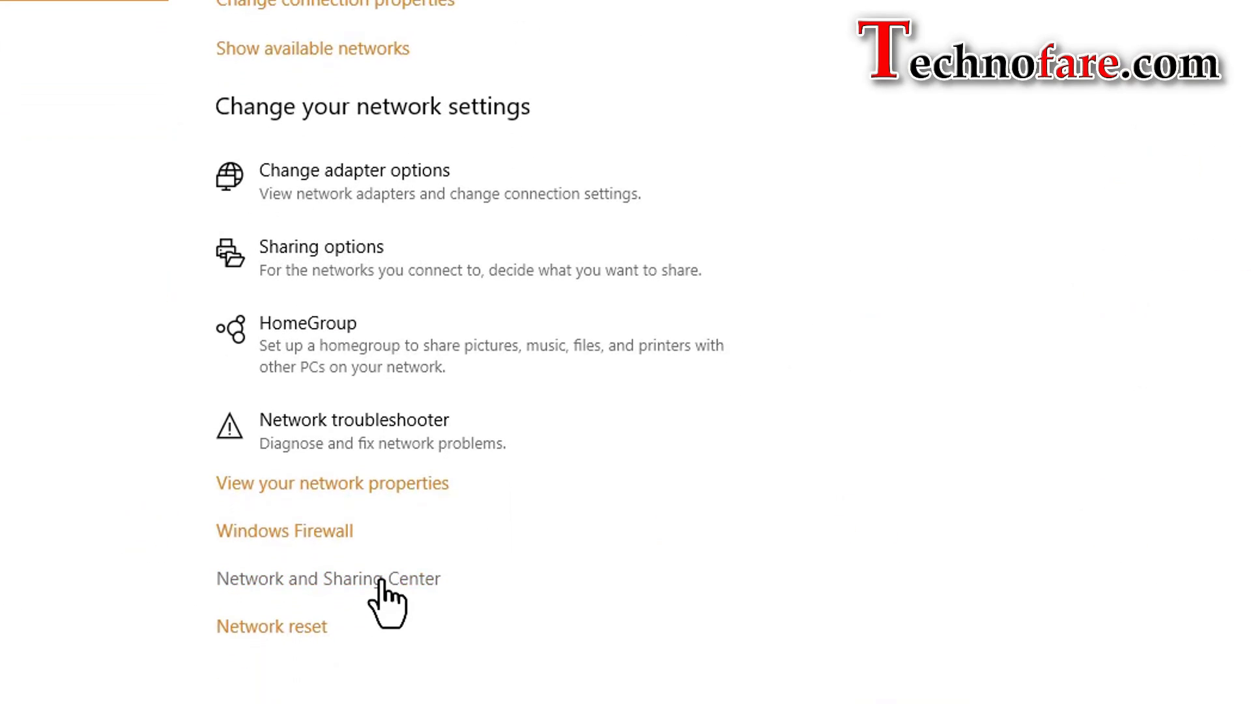
left_click(381, 581)
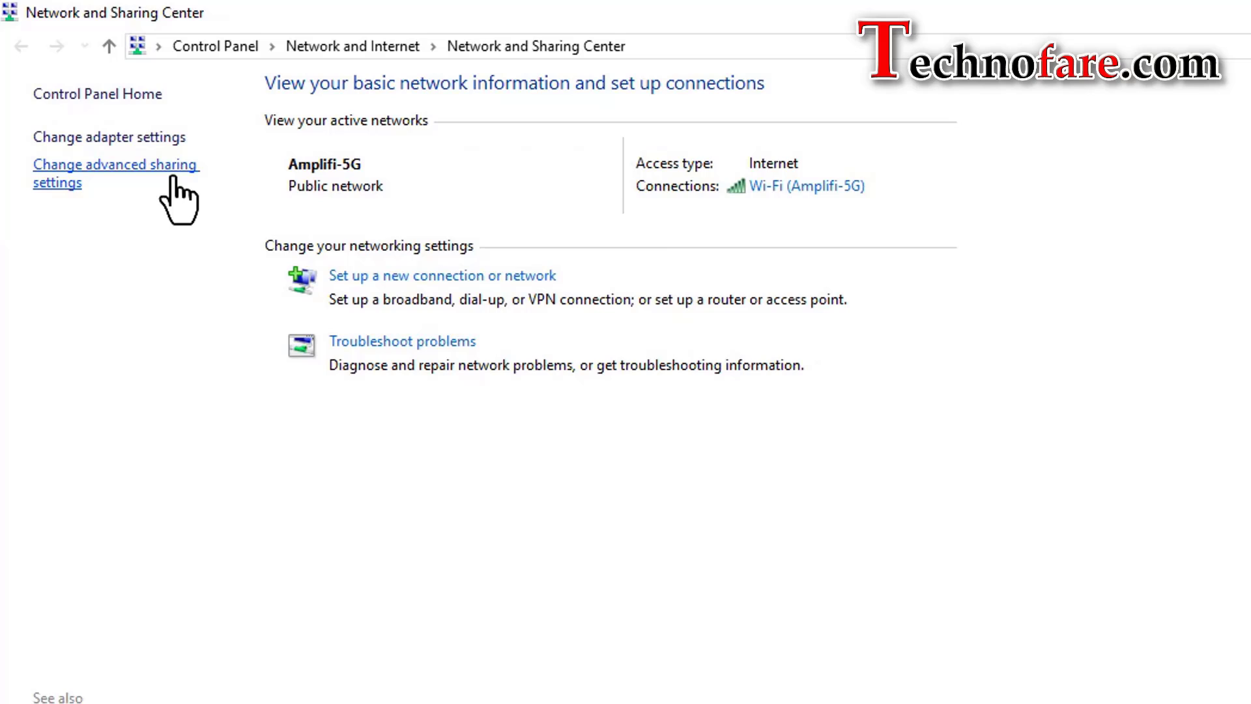
left_click(176, 183)
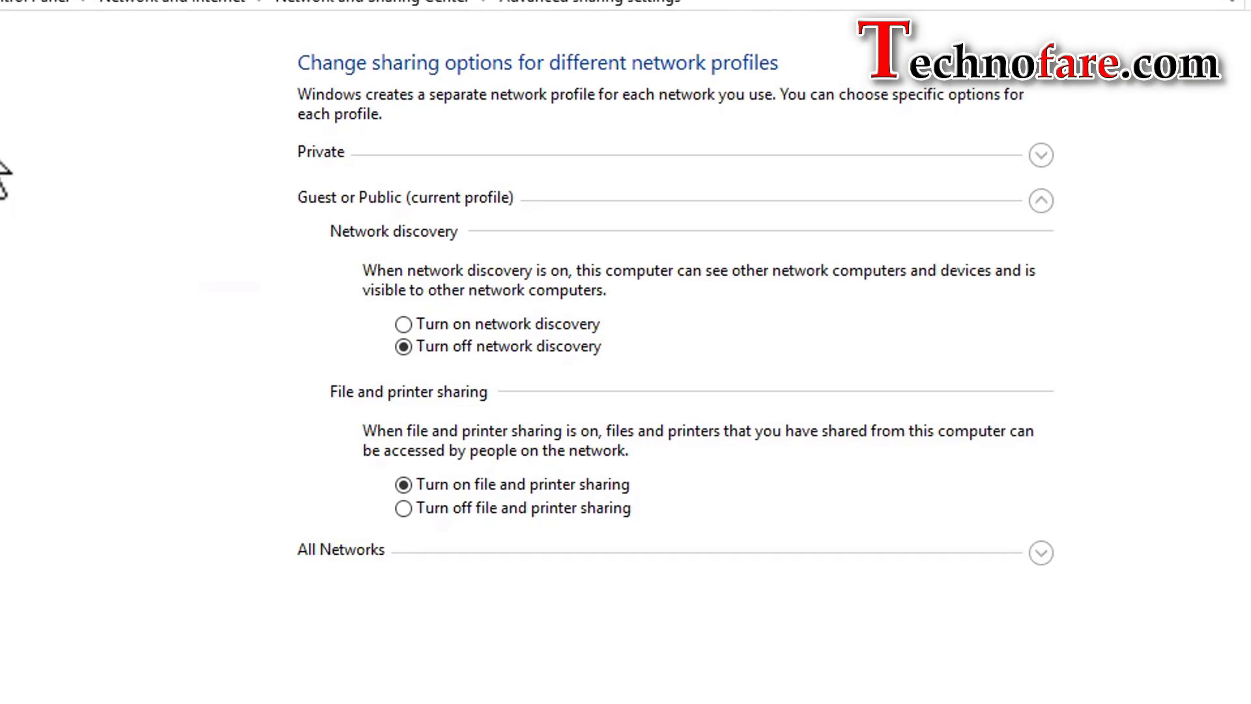
left_click(1066, 229)
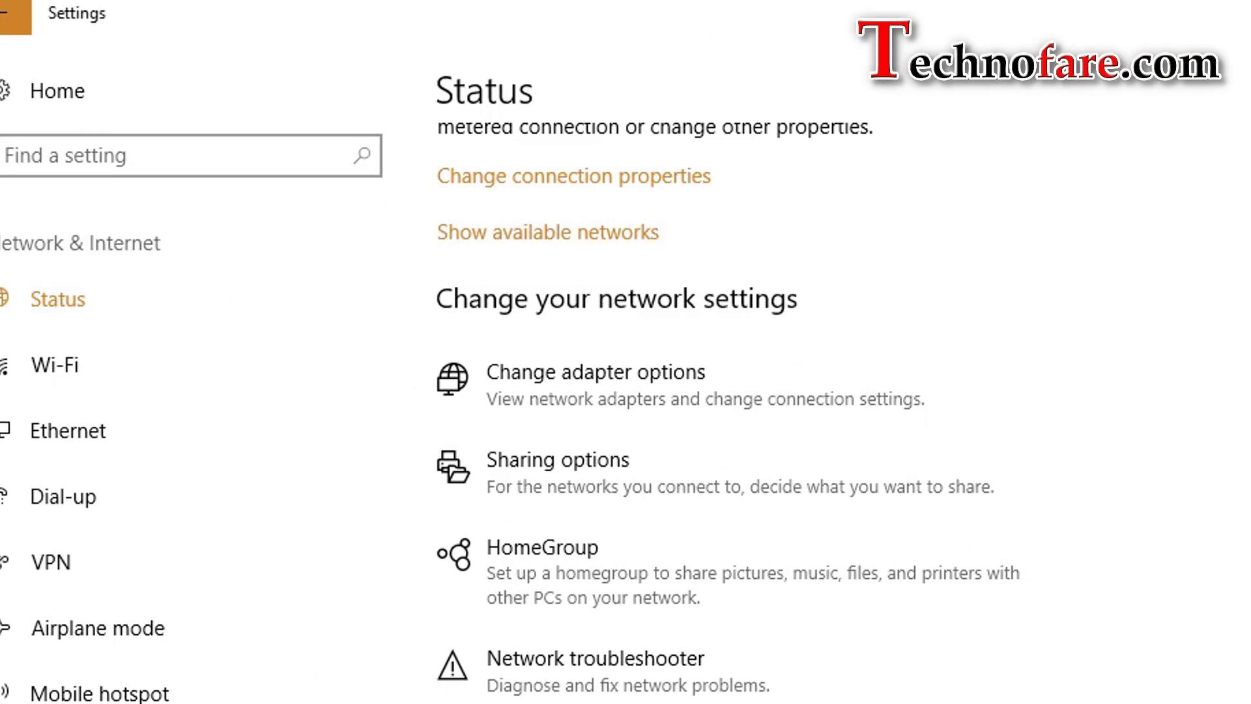
Recheck that Amplifi-5G's 'Make this PC discoverable' toggle is Off, then close Settings
left_click(233, 373)
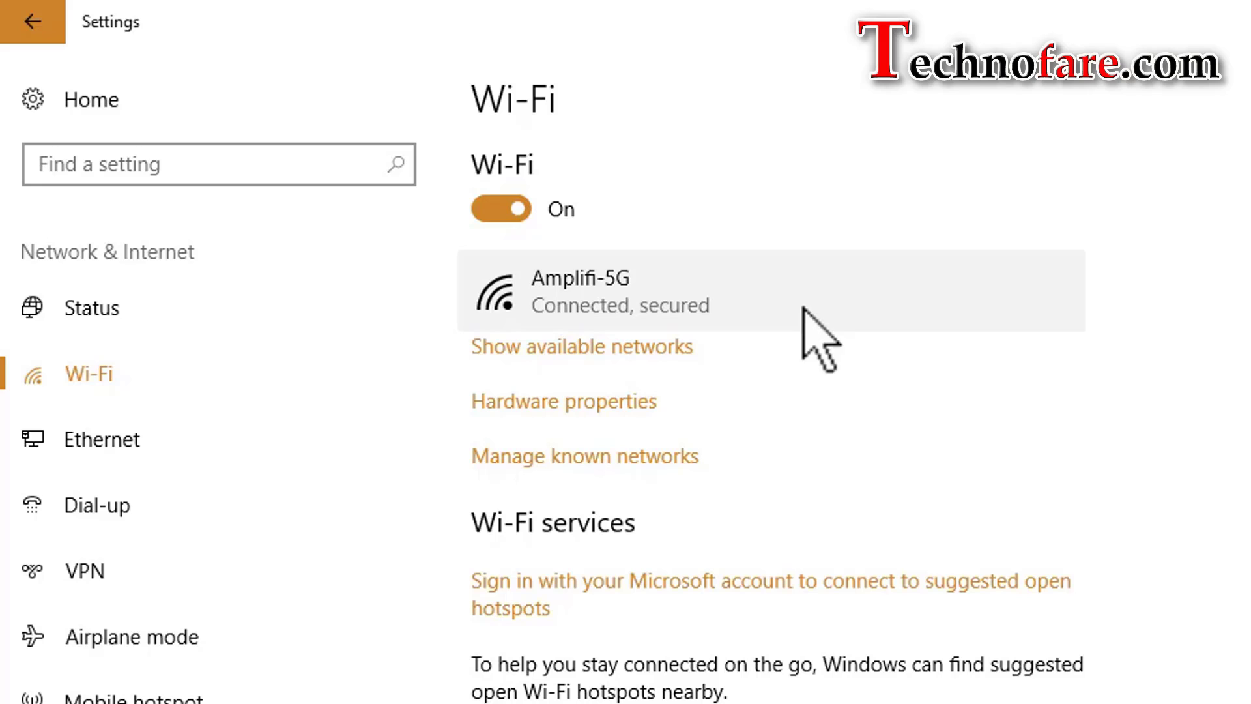
left_click(687, 288)
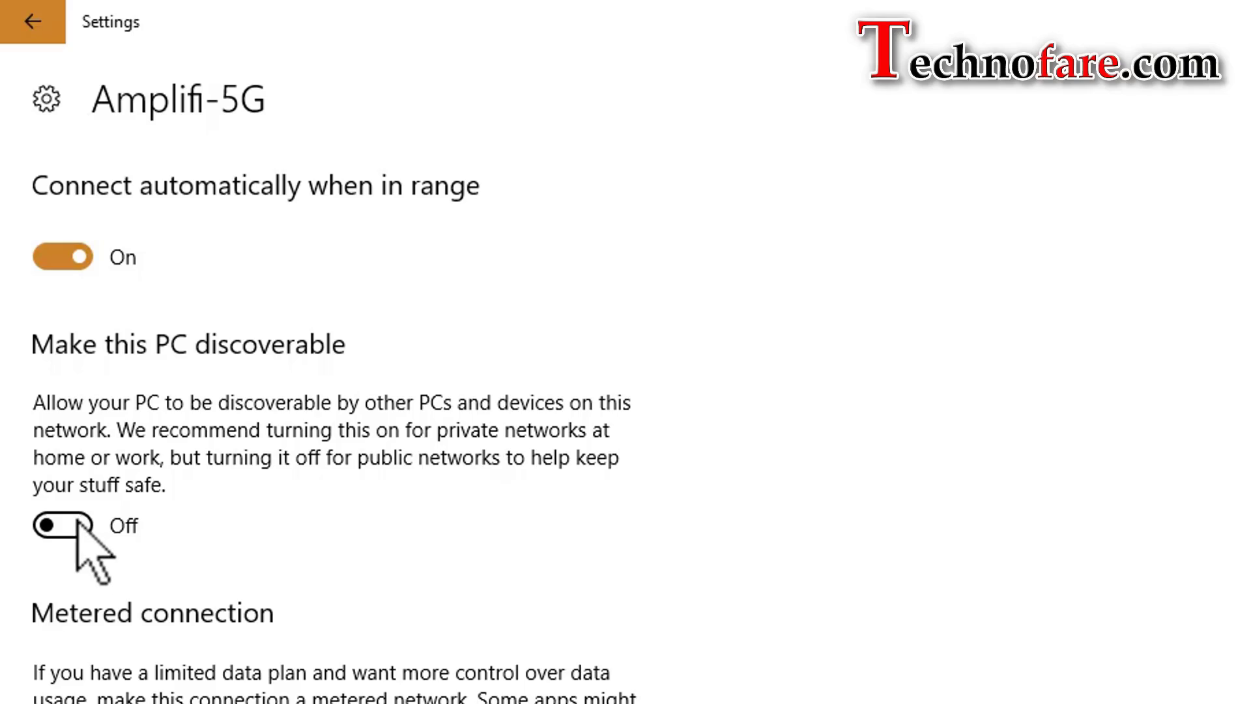
left_click(1224, 12)
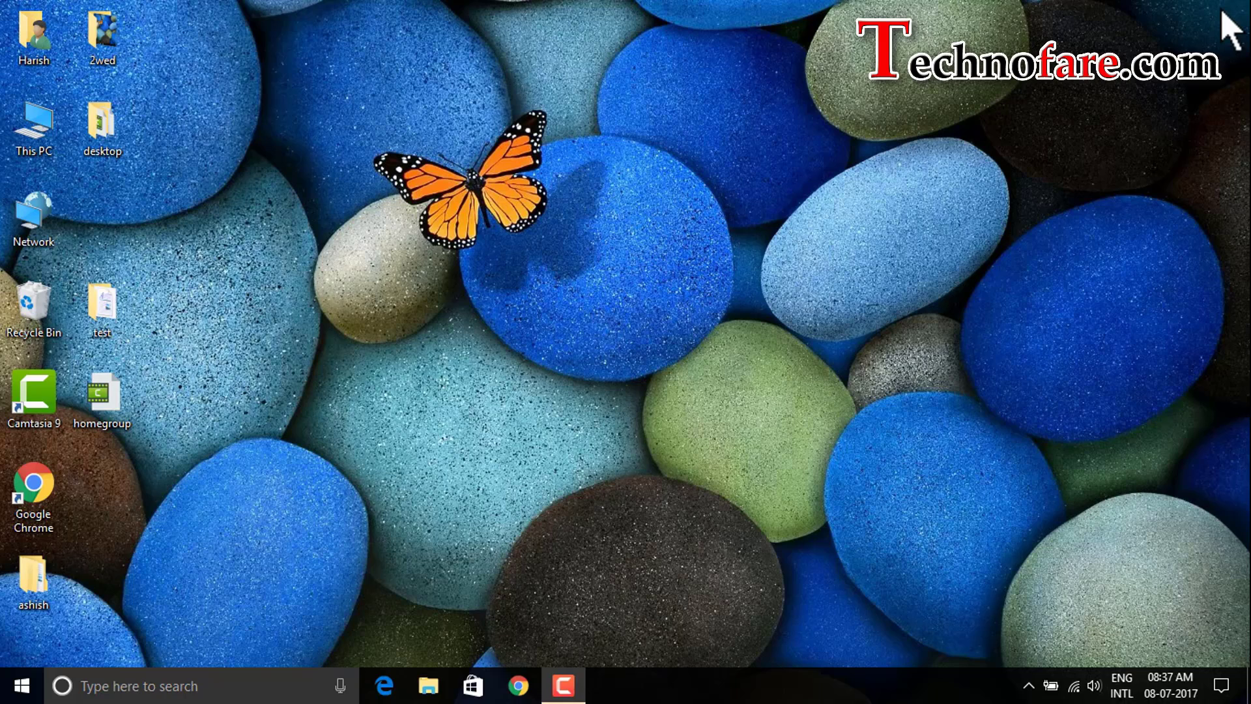
Launch netplwiz from the Run box and open the user account's Properties
key("super+r")
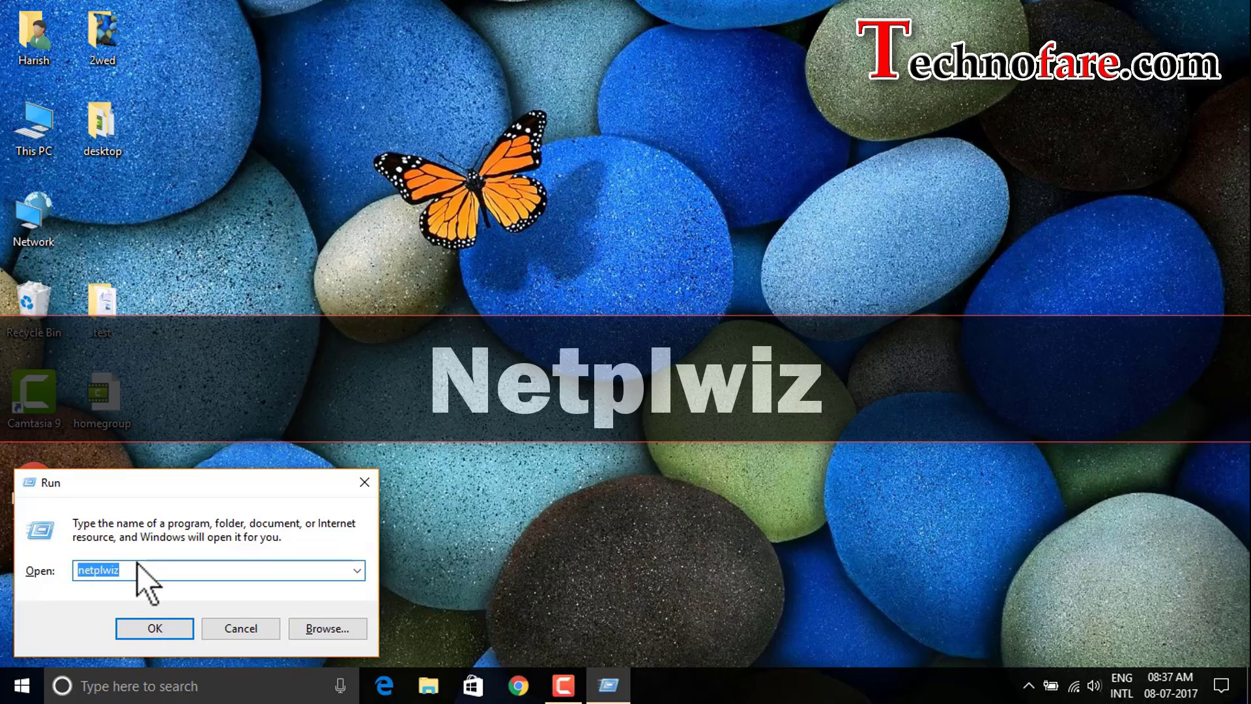
left_click(155, 628)
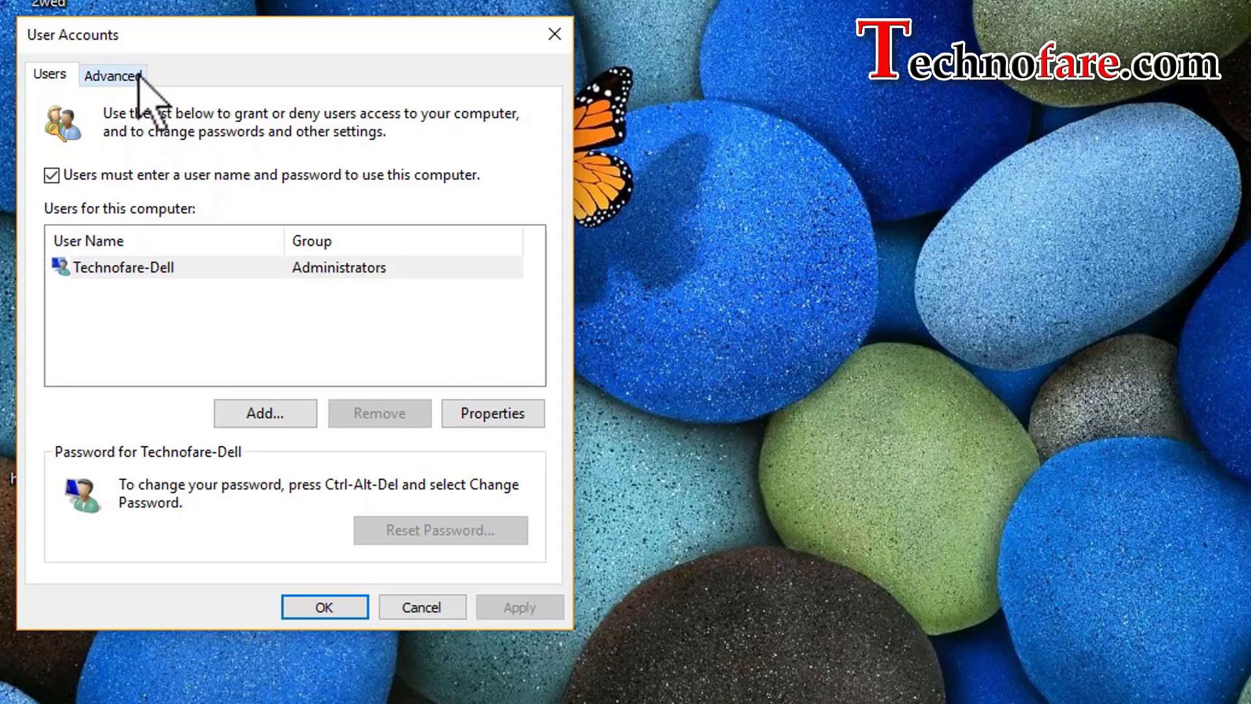
left_click(503, 414)
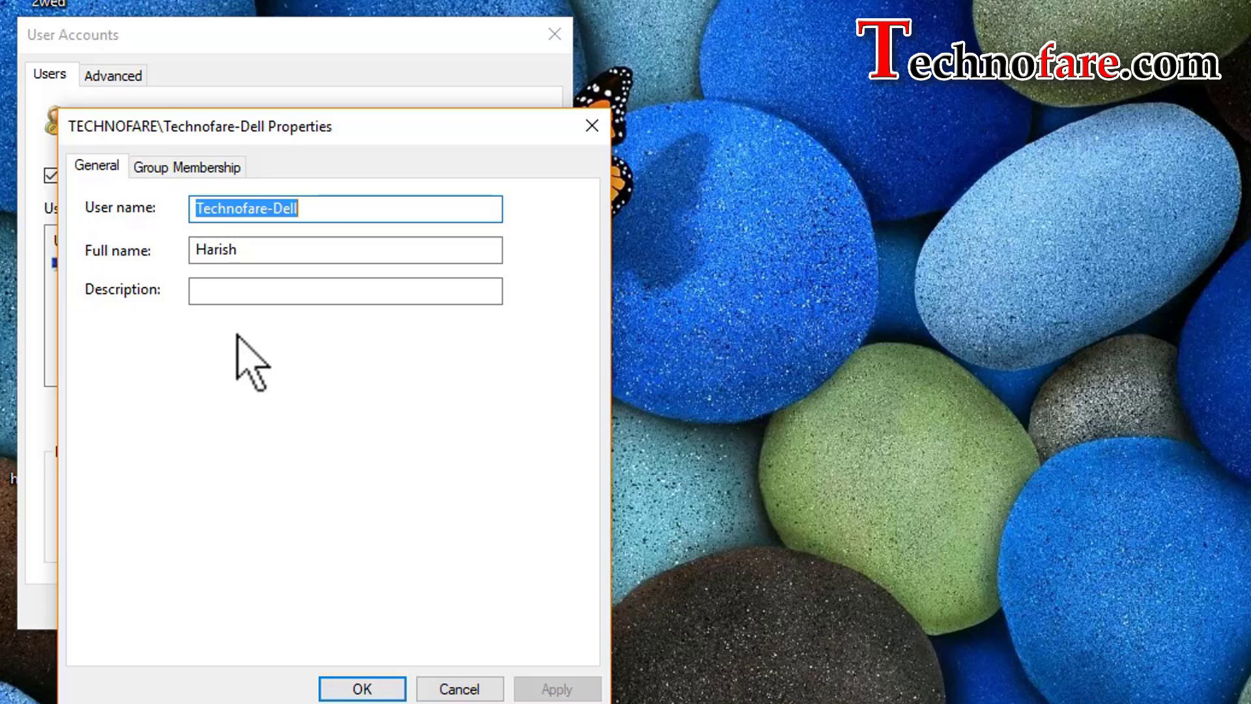
Set the account's group membership to Administrator, apply it, and close User Accounts
left_click(223, 166)
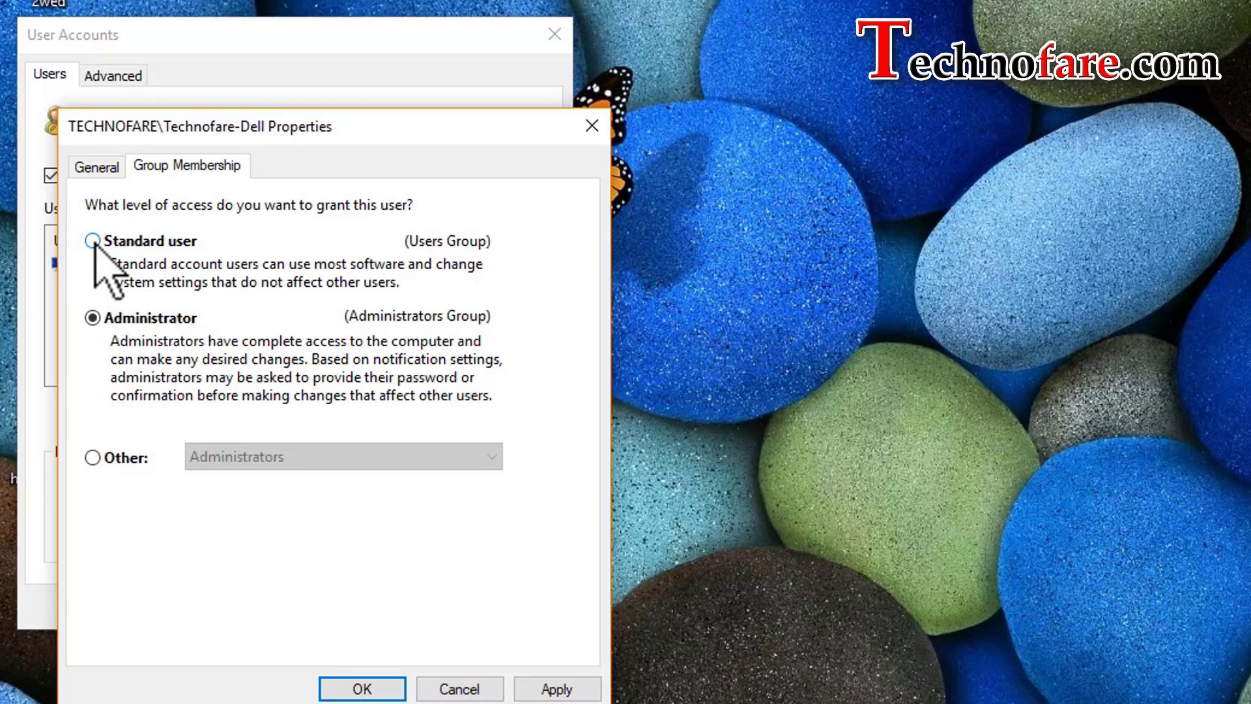
left_click(94, 458)
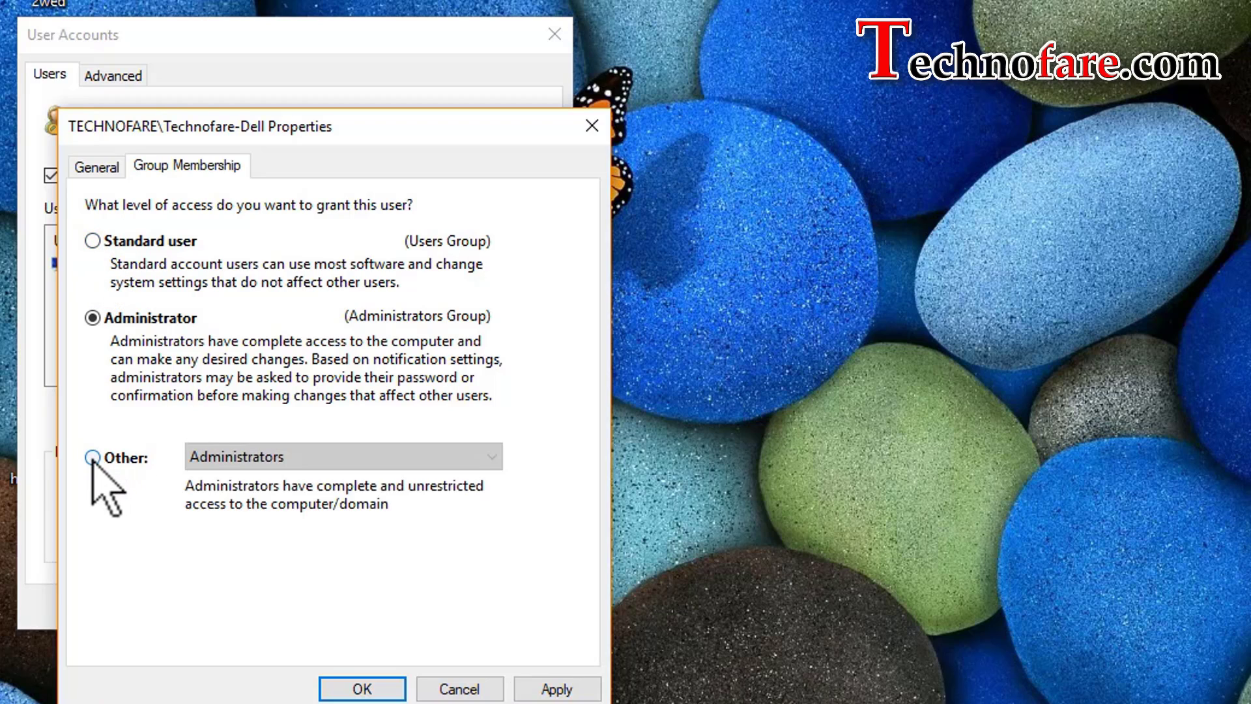
left_click(267, 457)
left_click(261, 479)
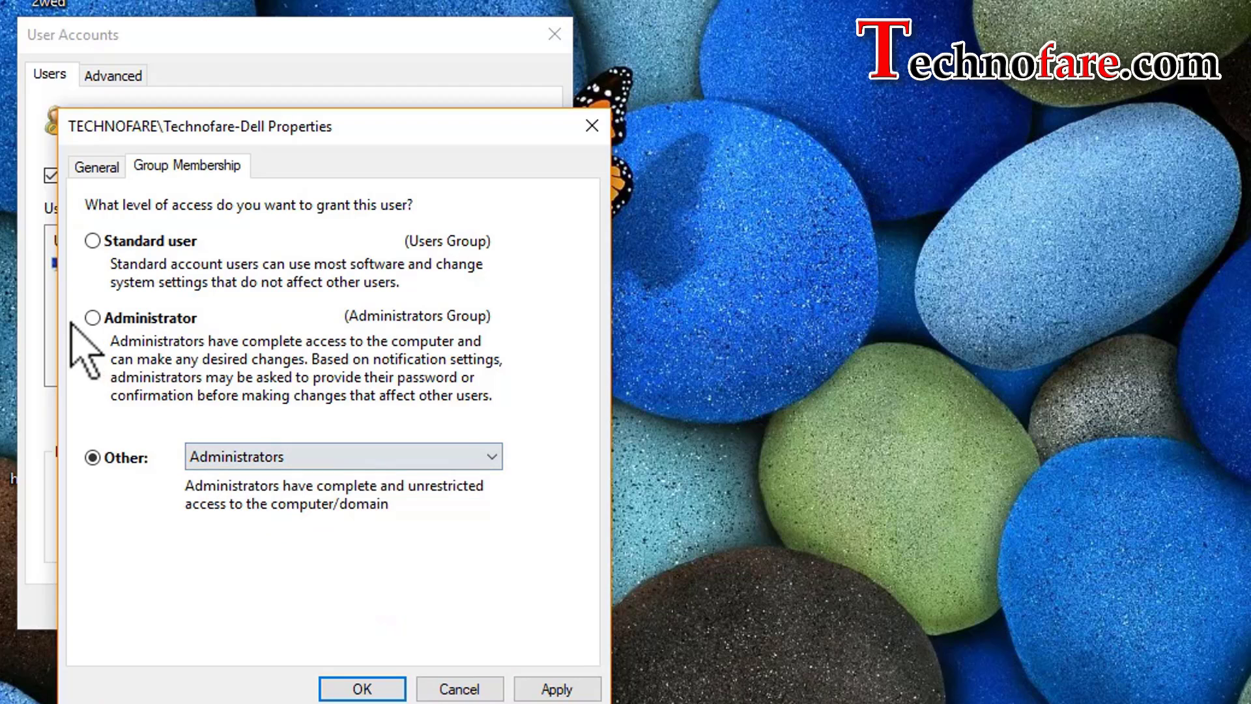
left_click(92, 318)
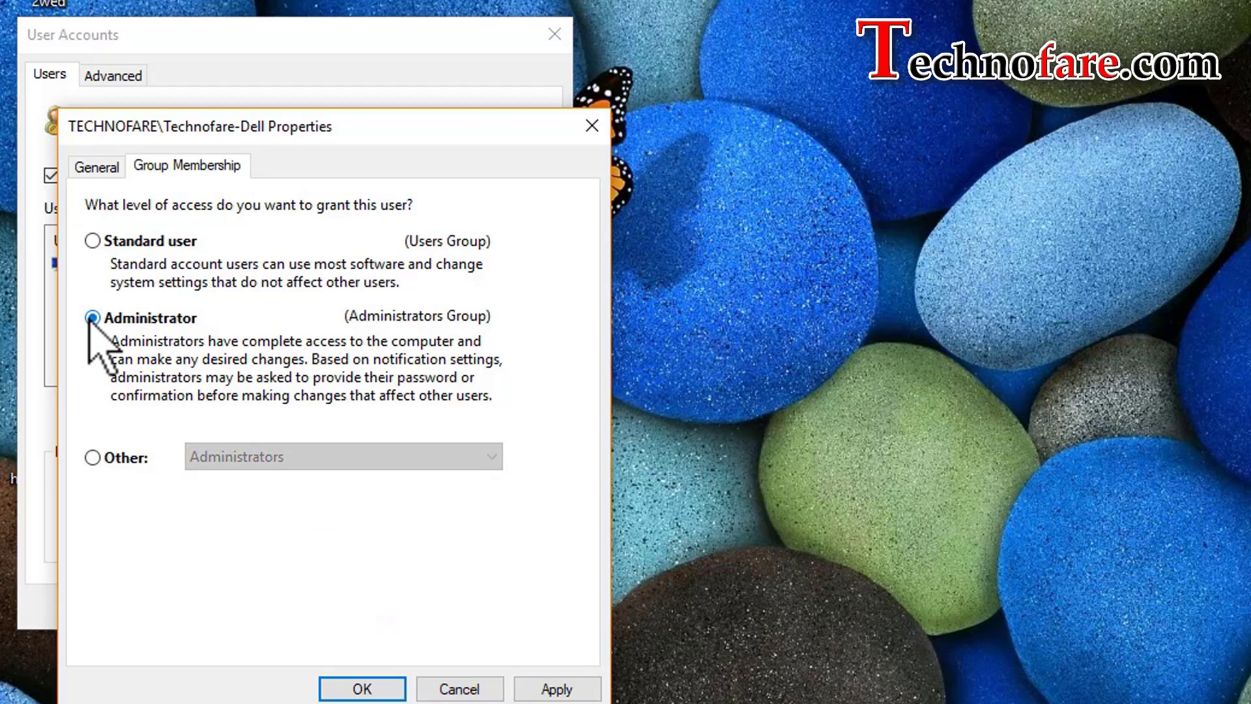
left_click(553, 688)
left_click(383, 689)
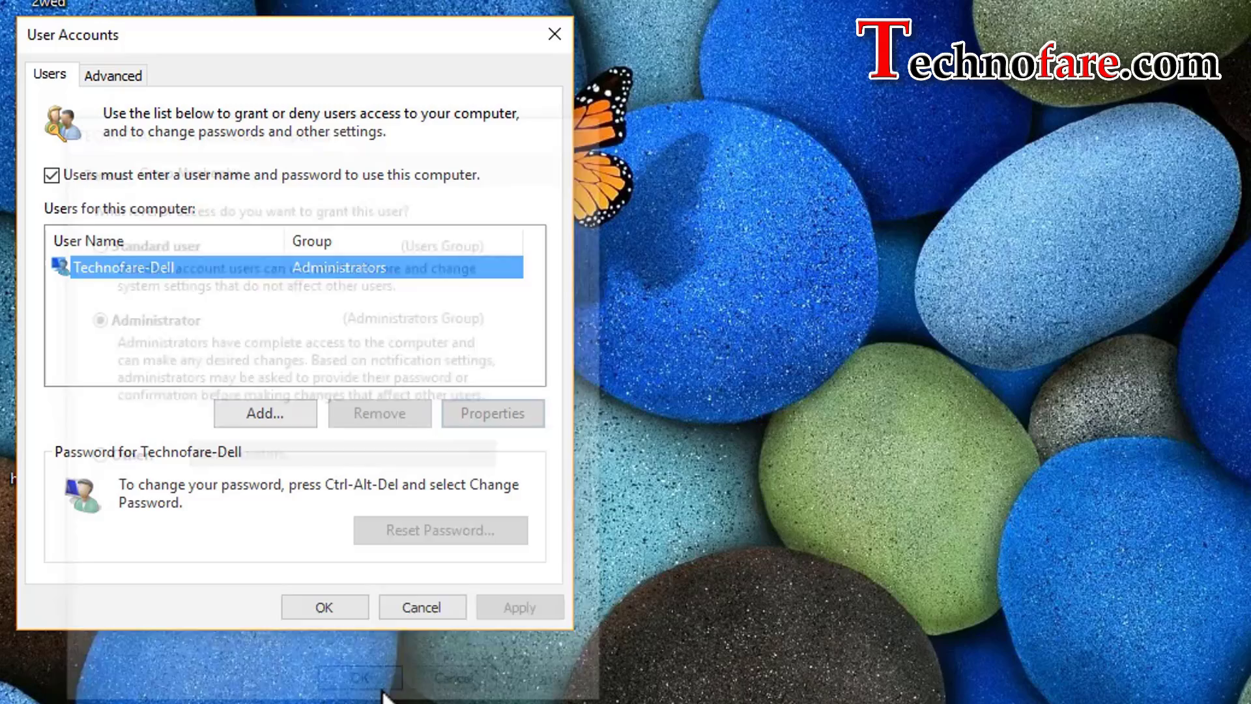
left_click(352, 606)
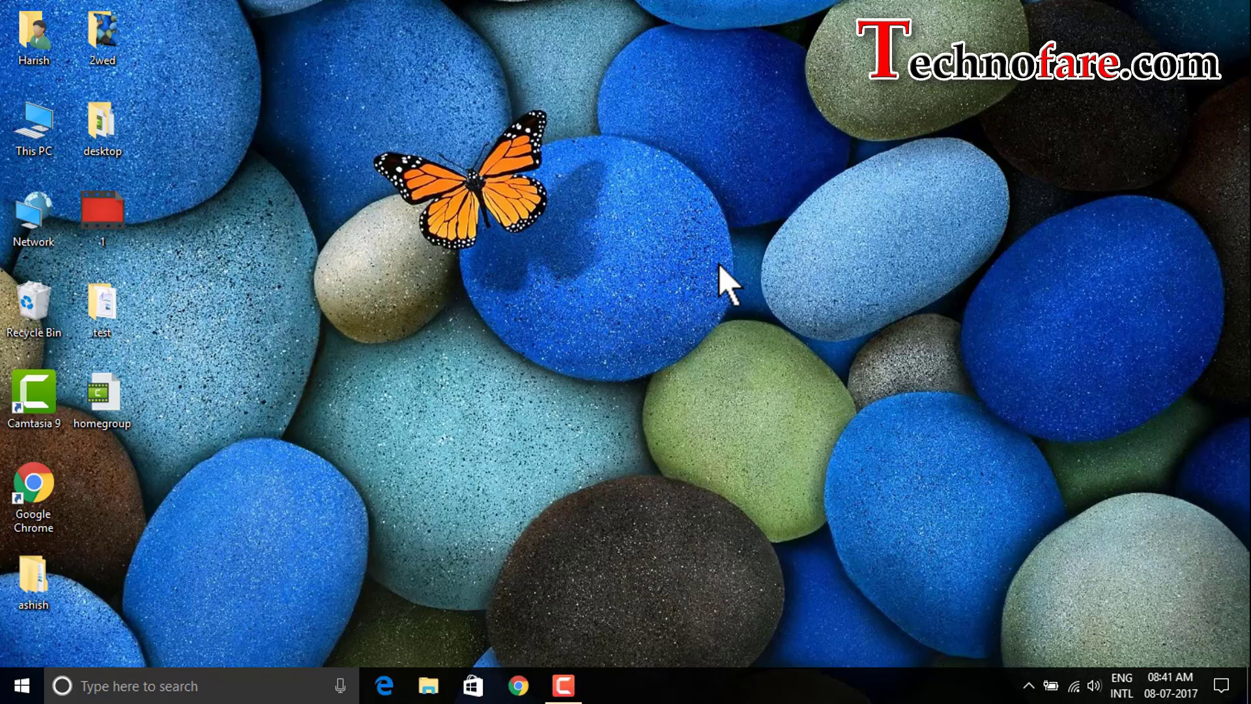
Launch Registry Editor with the regedit command from the Run box
key("super+r")
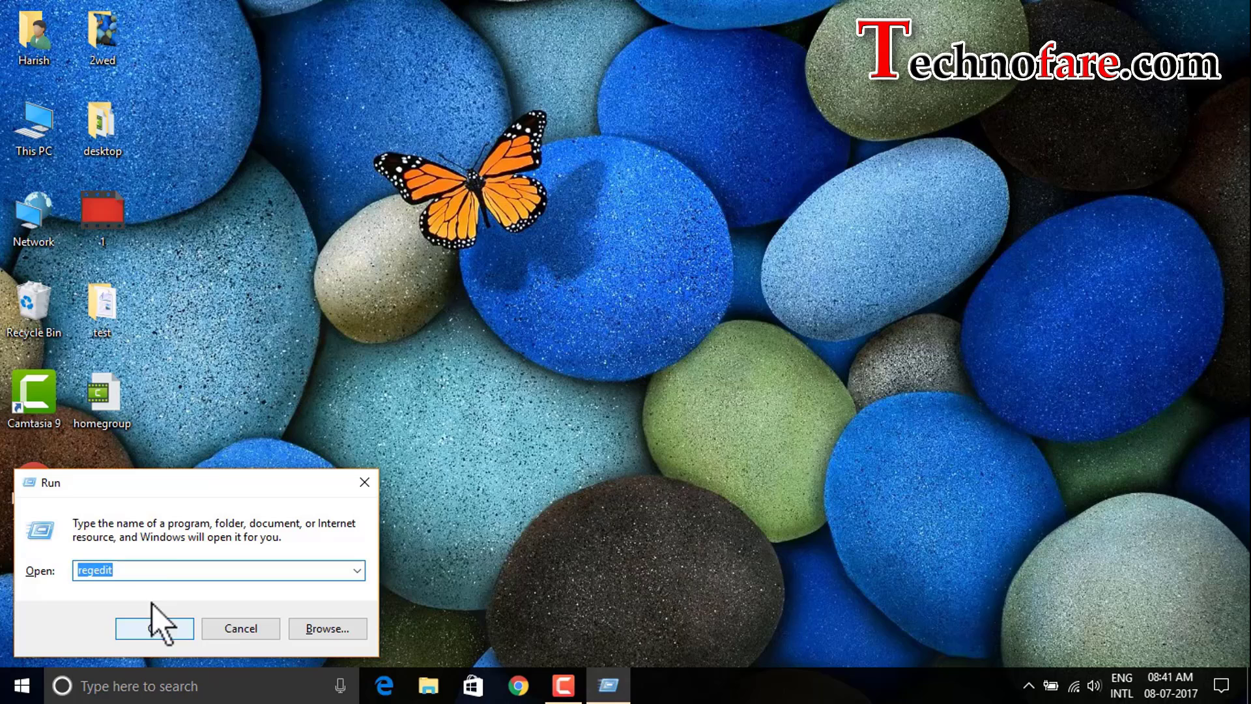
left_click(127, 572)
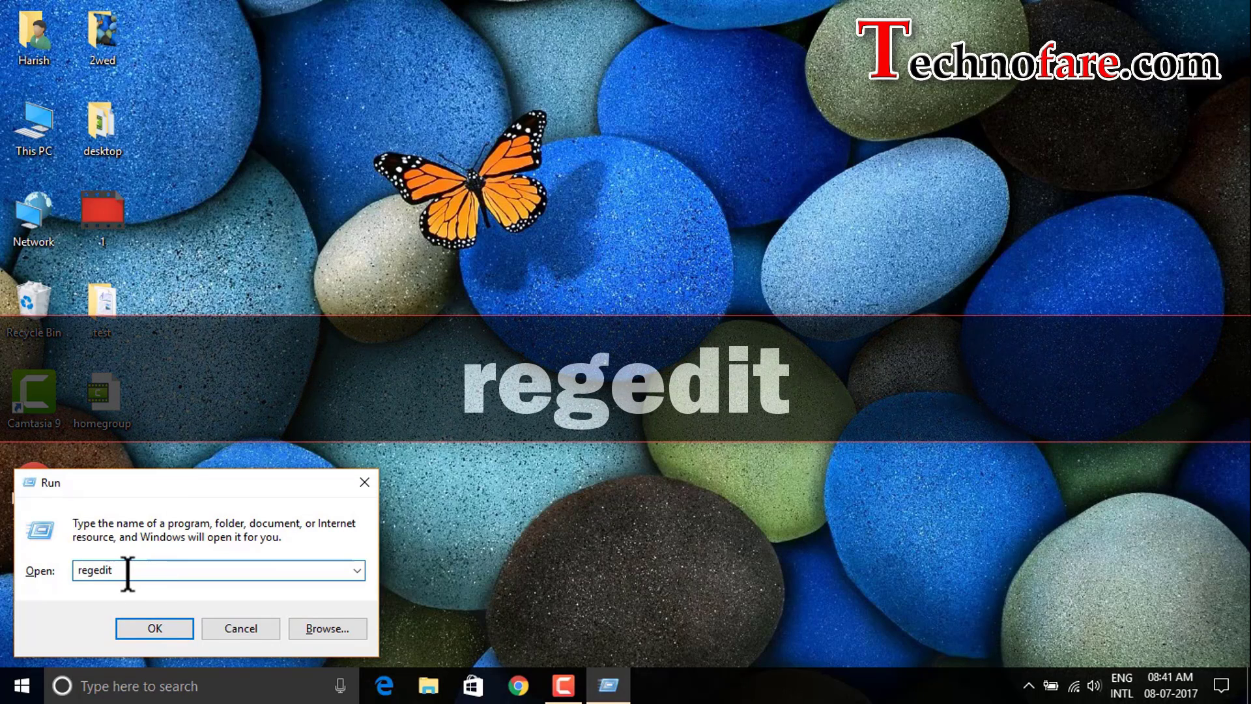
left_click_drag(128, 572, 78, 569)
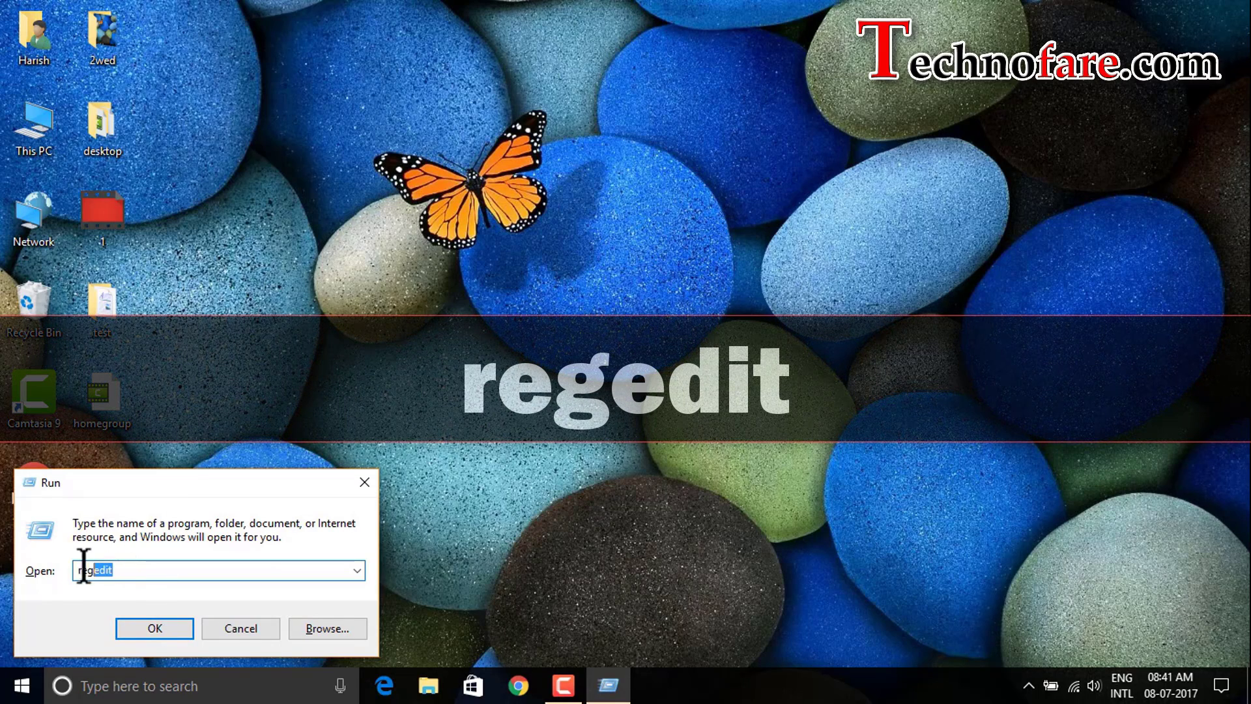
left_click(137, 629)
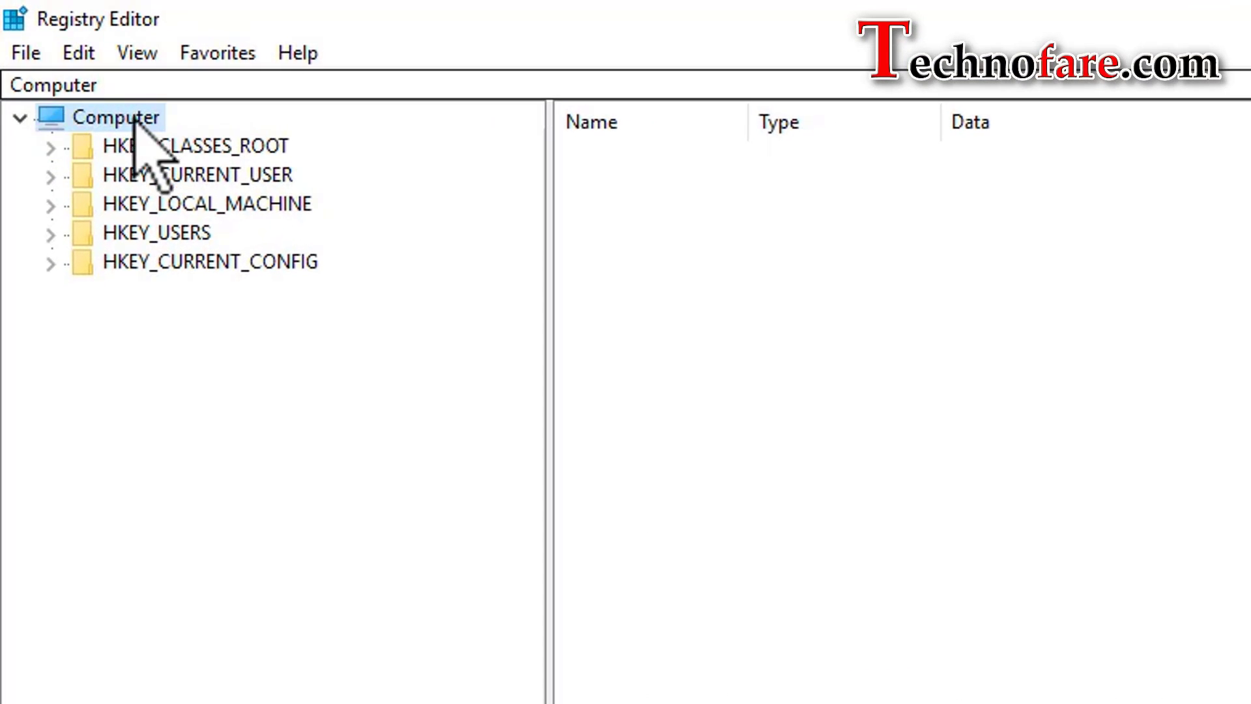
Expand HKEY_LOCAL_MACHINE\SOFTWARE\Microsoft\Windows NT\CurrentVersion\NetworkList\Profiles to list its five subkeys
left_click(51, 205)
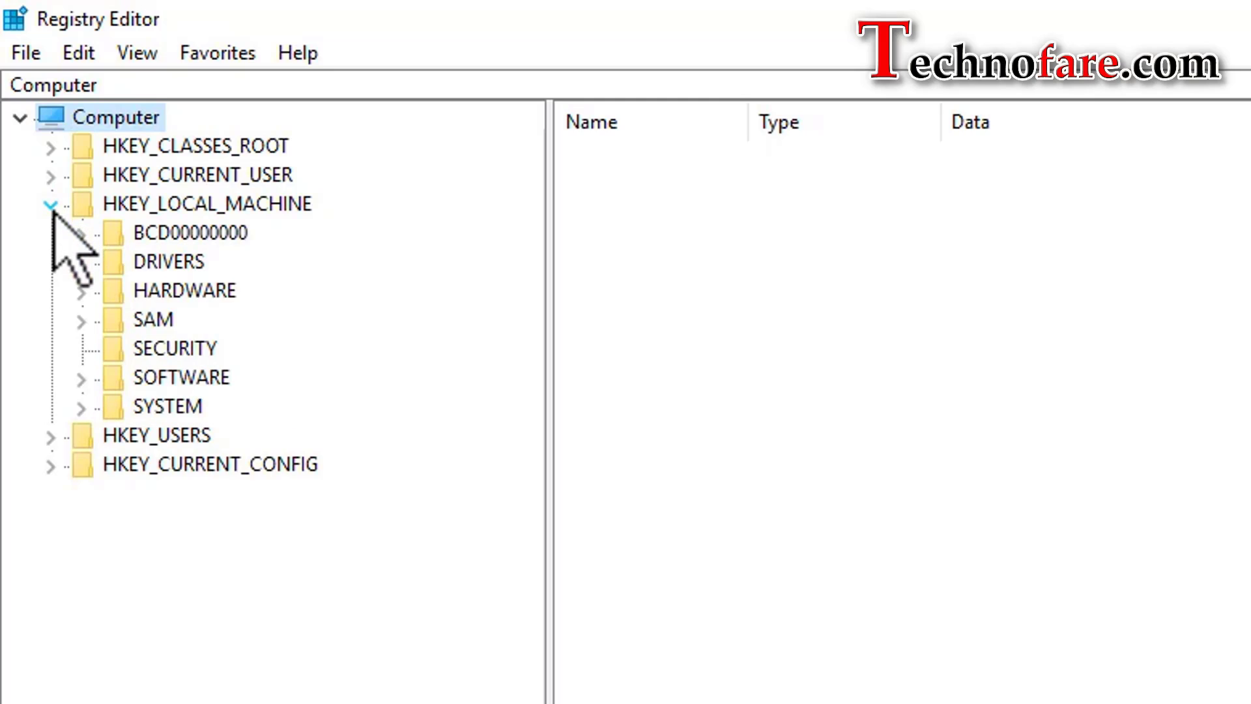
left_click(81, 377)
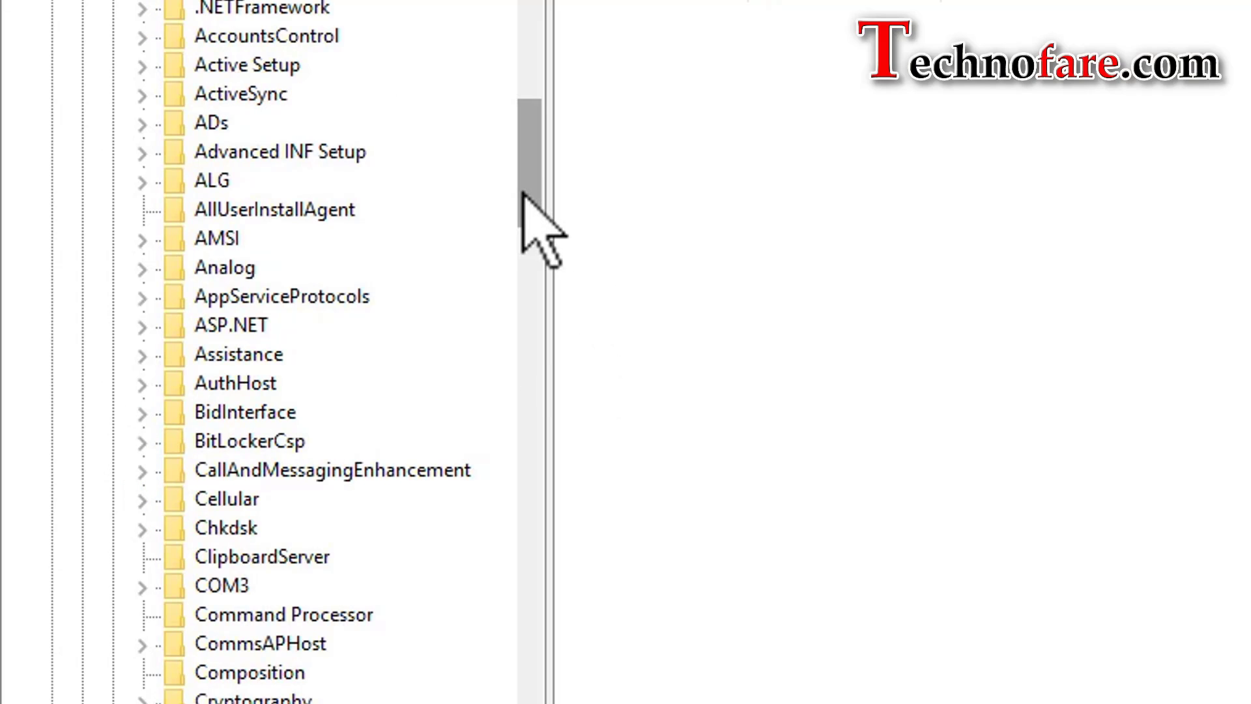
left_click_drag(523, 193, 235, 631)
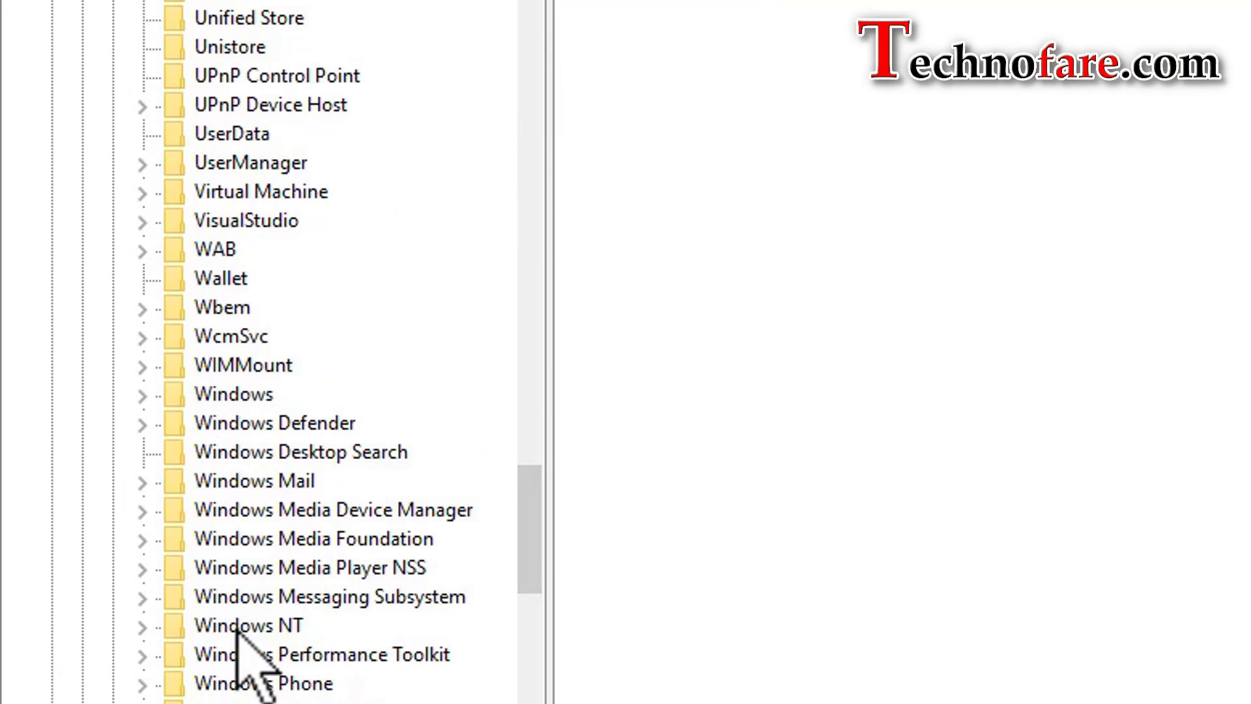
left_click(142, 627)
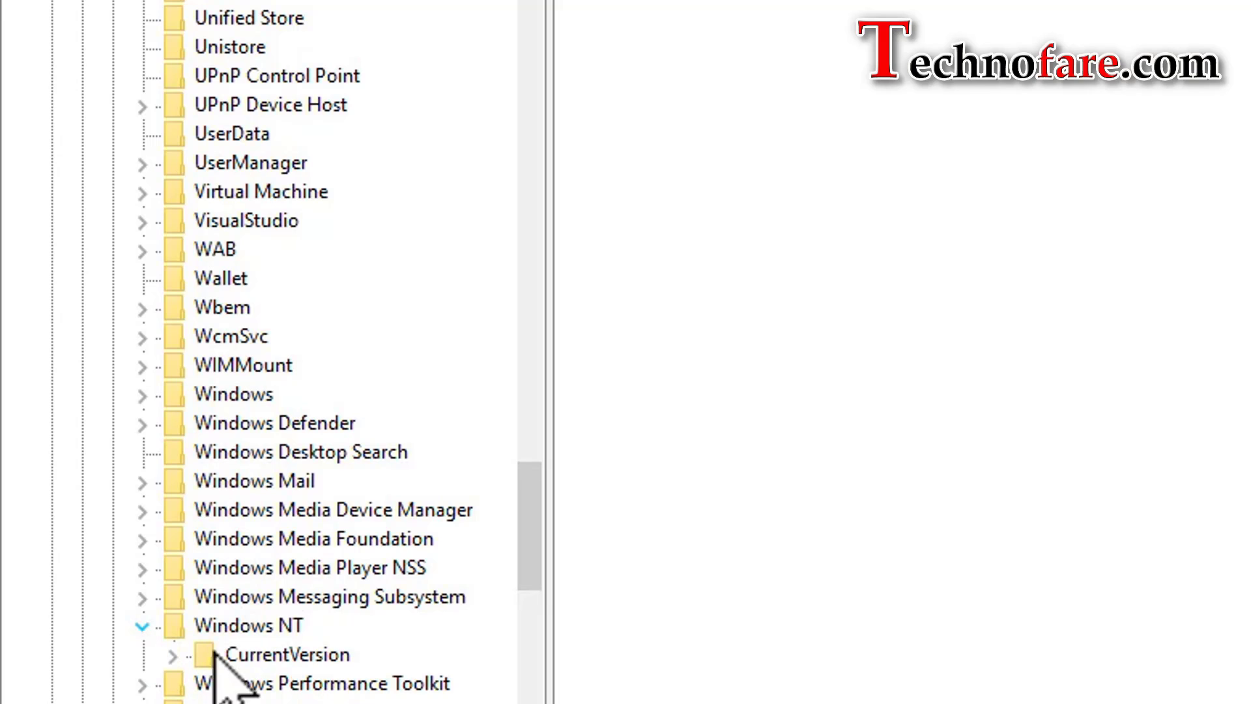
left_click(173, 654)
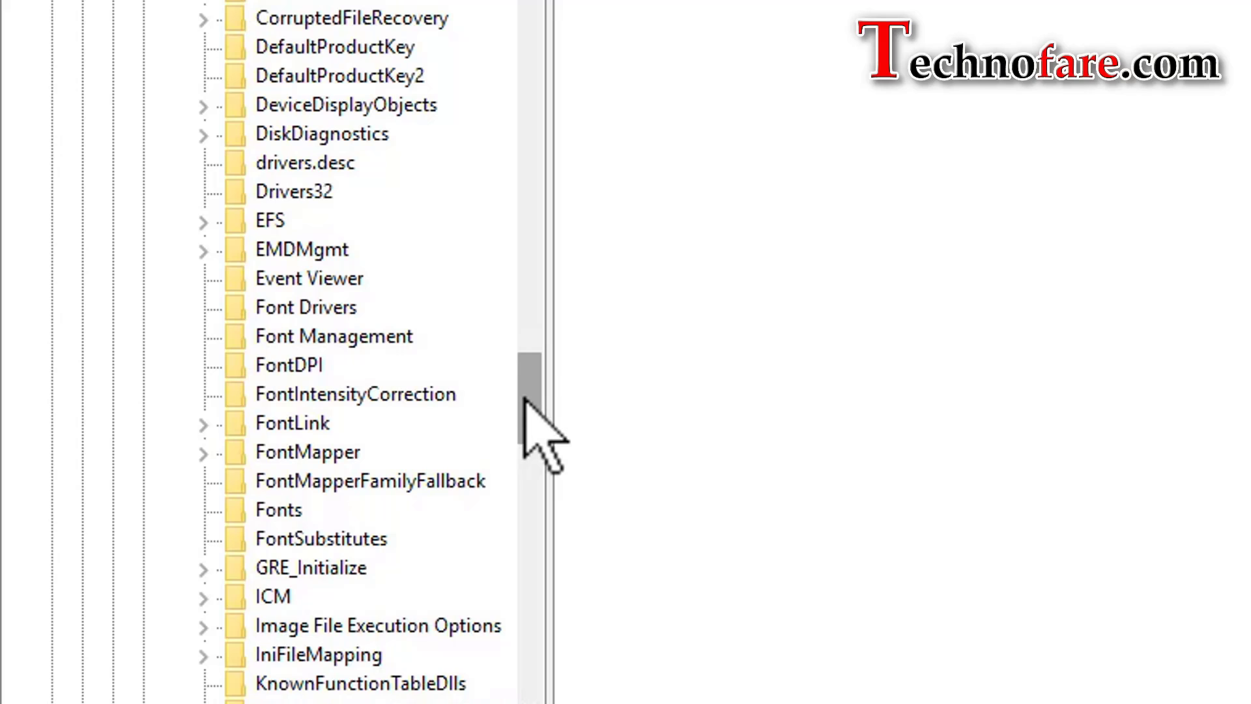
left_click_drag(525, 398, 529, 477)
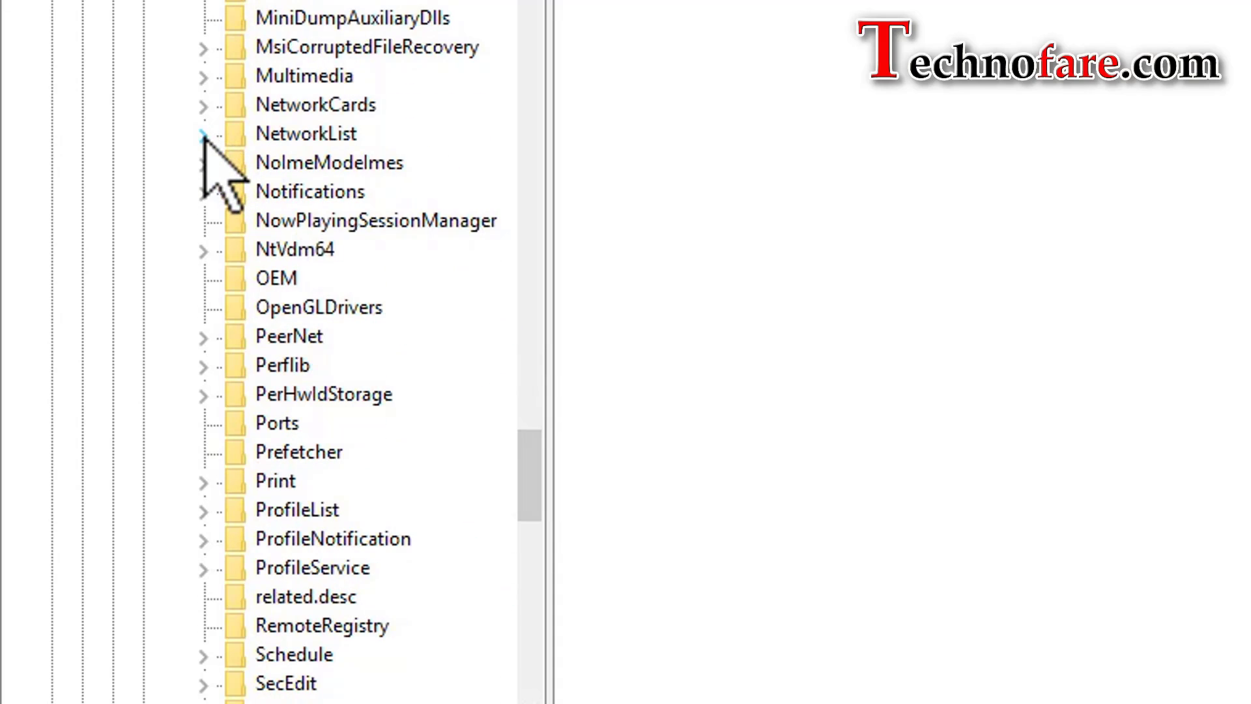
left_click(203, 134)
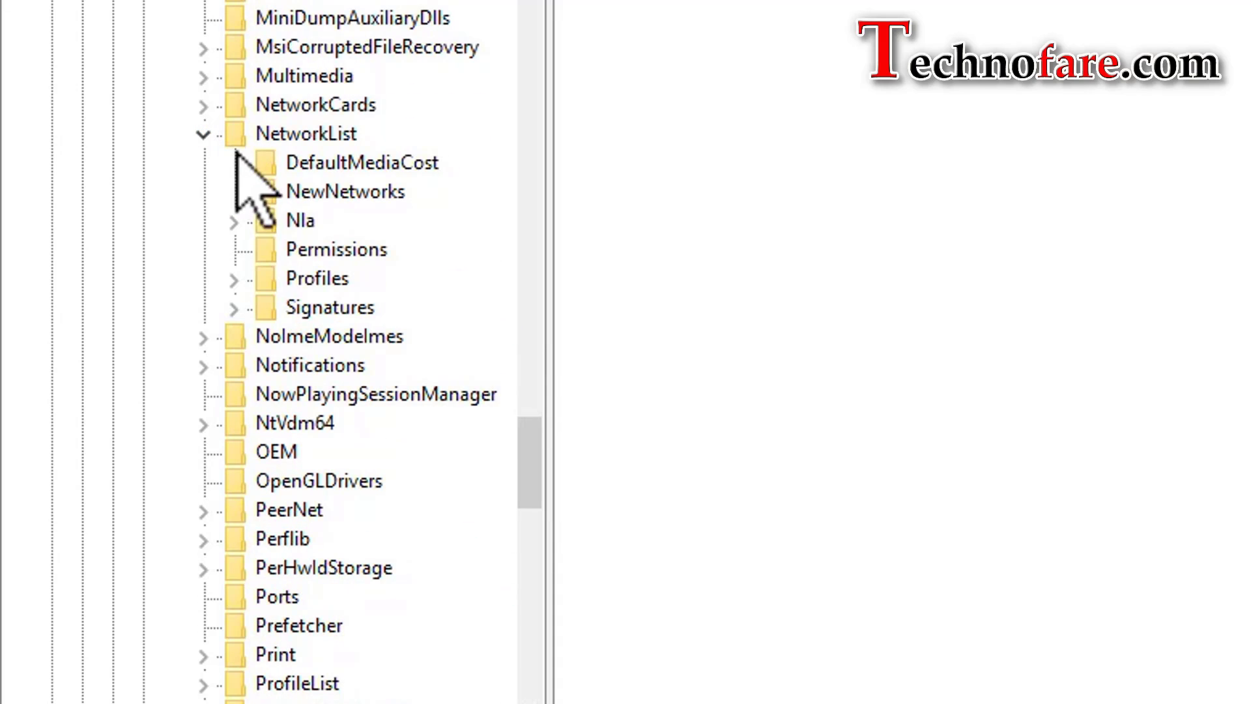
double_click(337, 272)
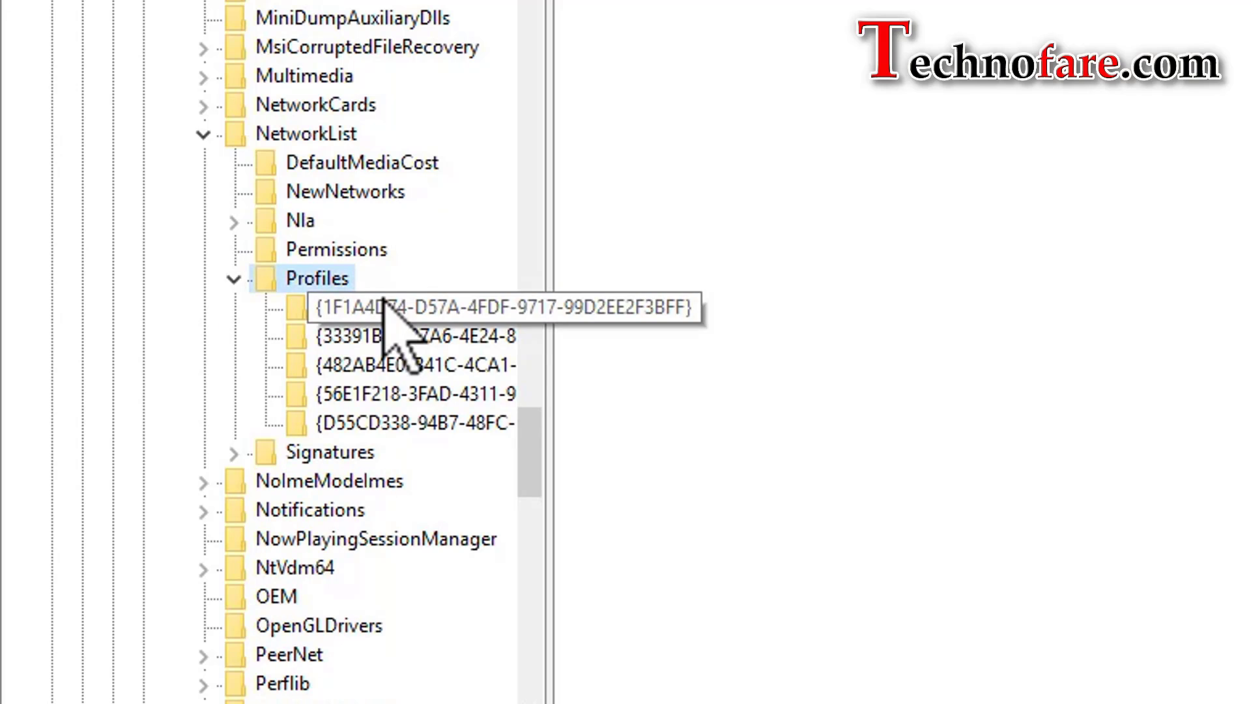
Browse the Profiles GUID subkeys to Amplifi-5G's values, showing Category 0
left_click(394, 420)
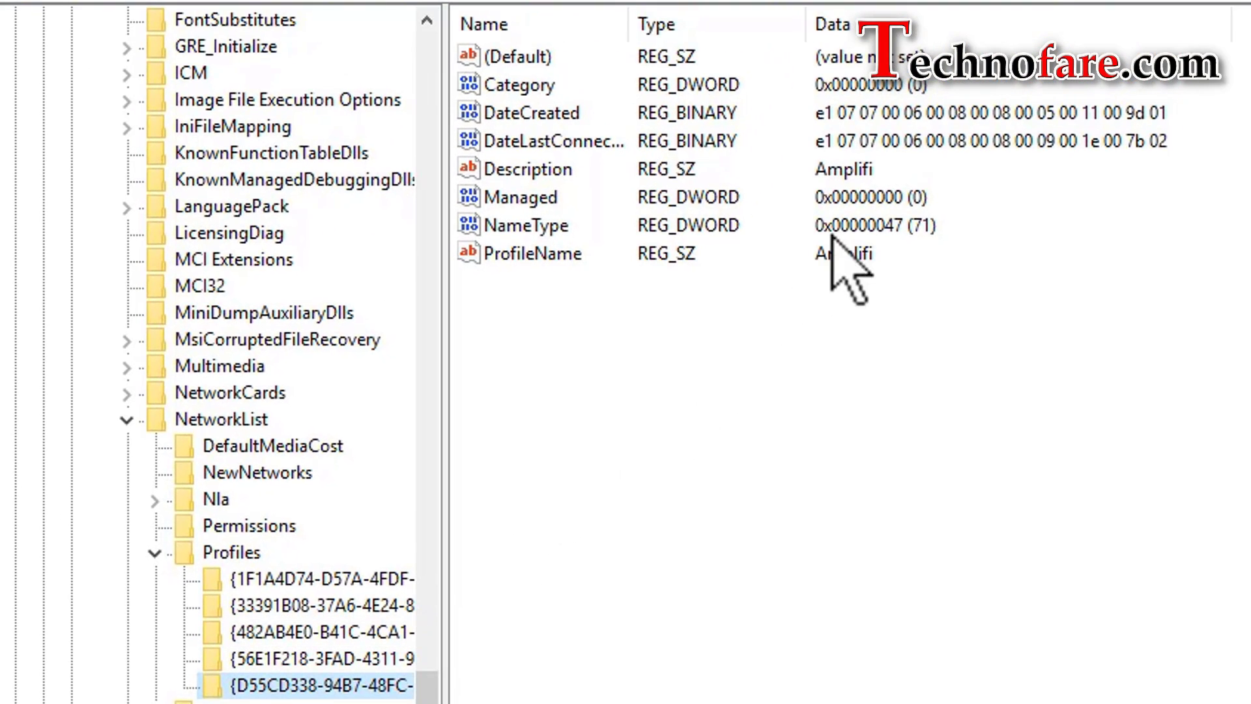
left_click(394, 657)
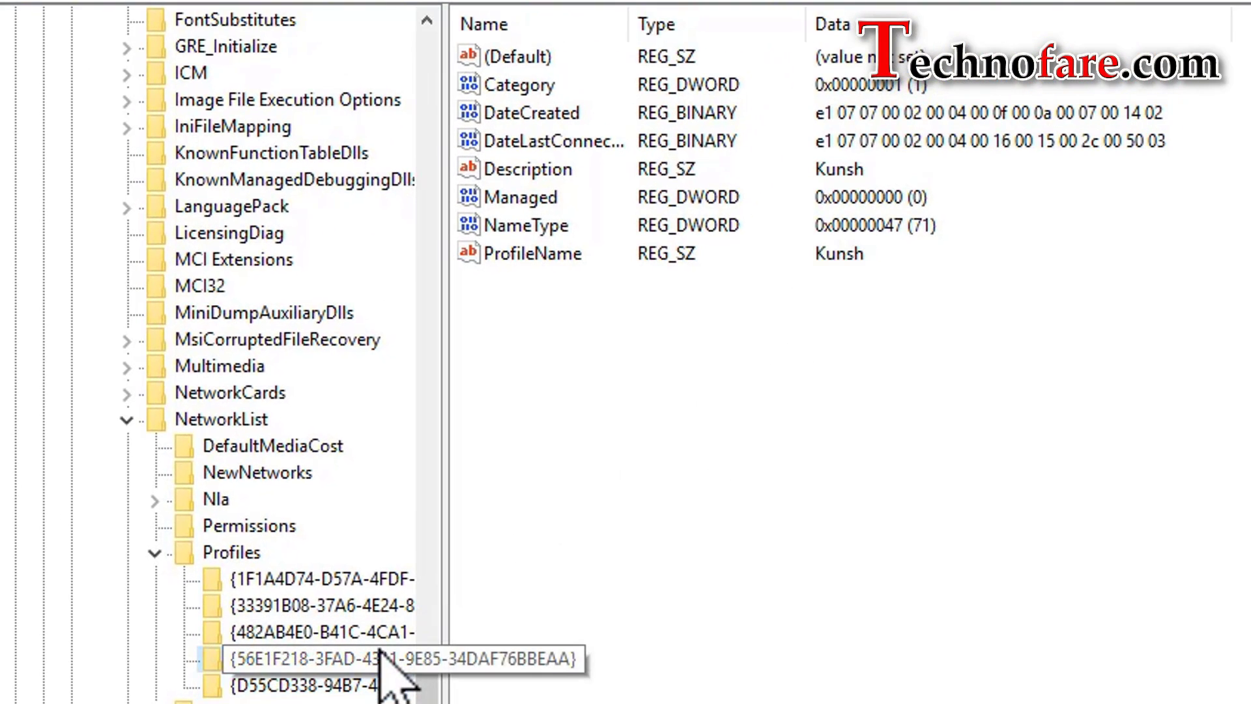
left_click(372, 635)
key("Up")
key("Up")
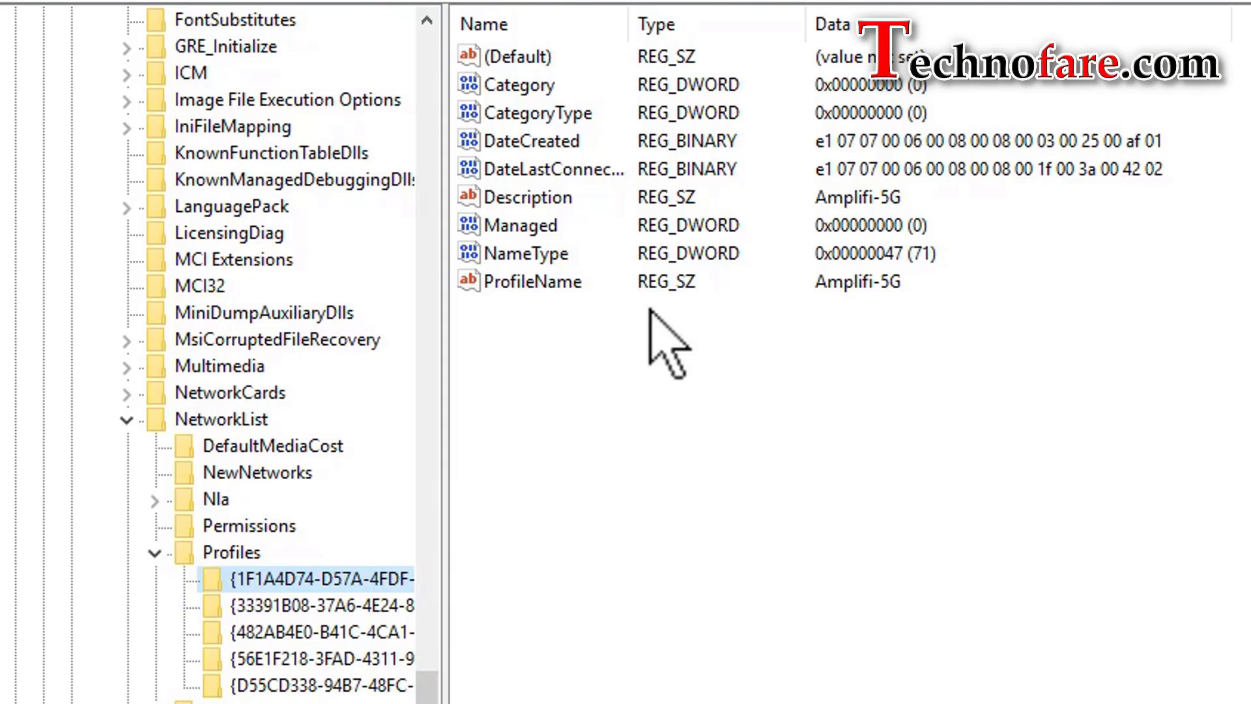
key("Tab")
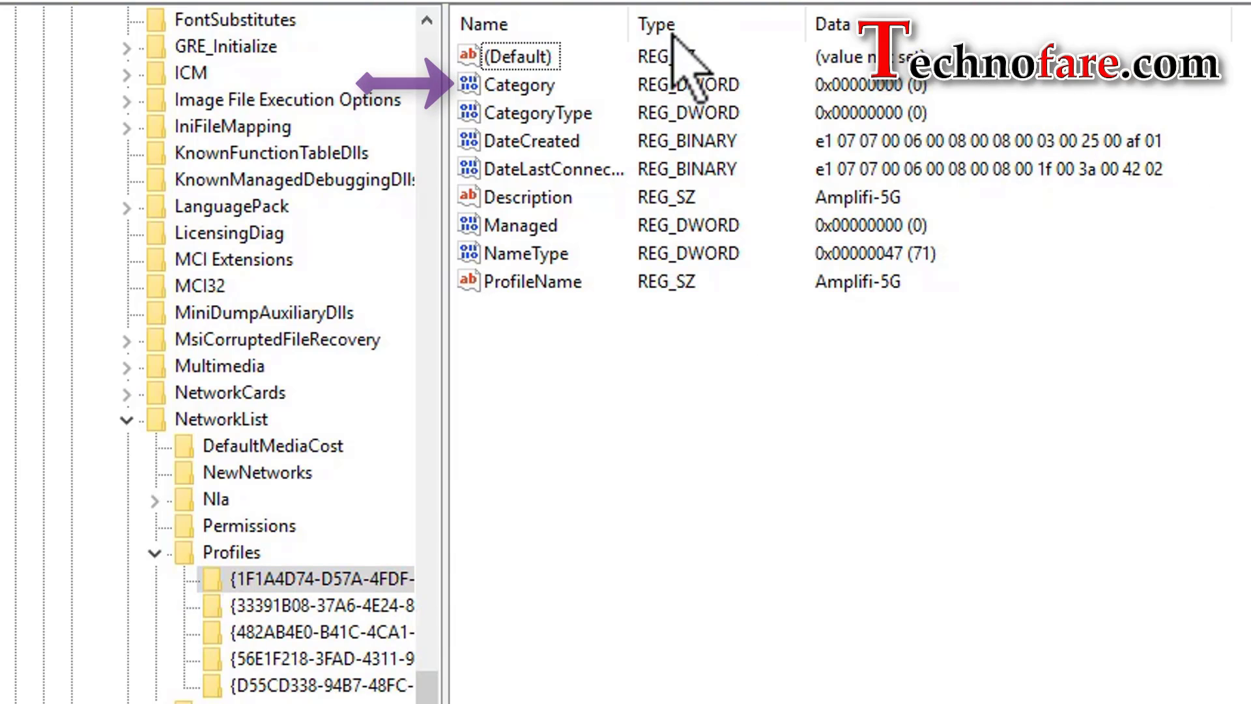
Change Amplifi-5G's Category registry value from 0 to 1 (Private) and close Registry Editor
double_click(528, 94)
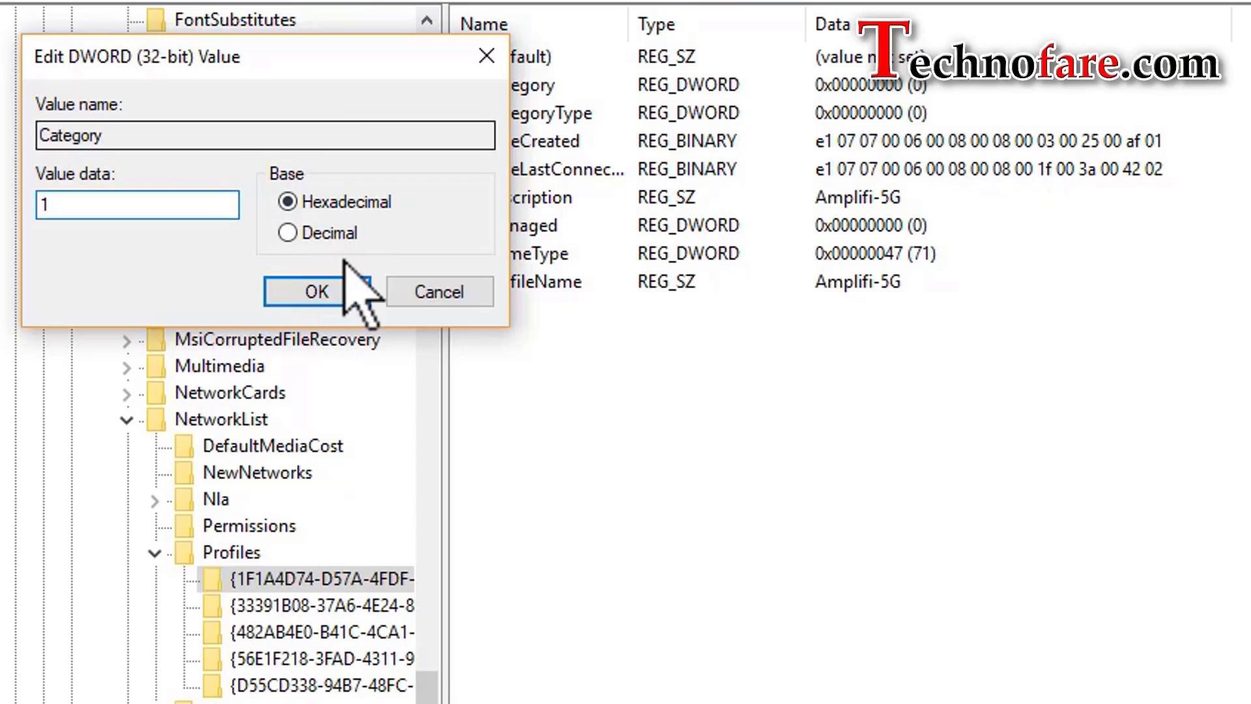
left_click(342, 293)
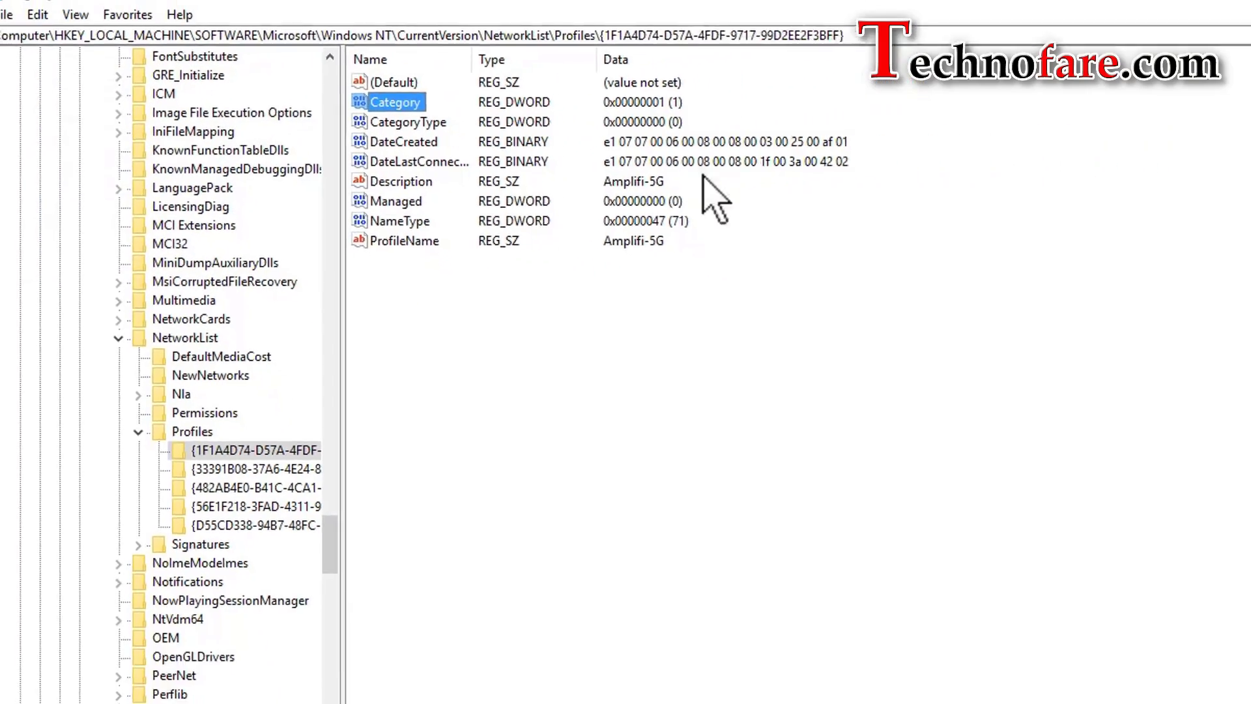
left_click(1211, 6)
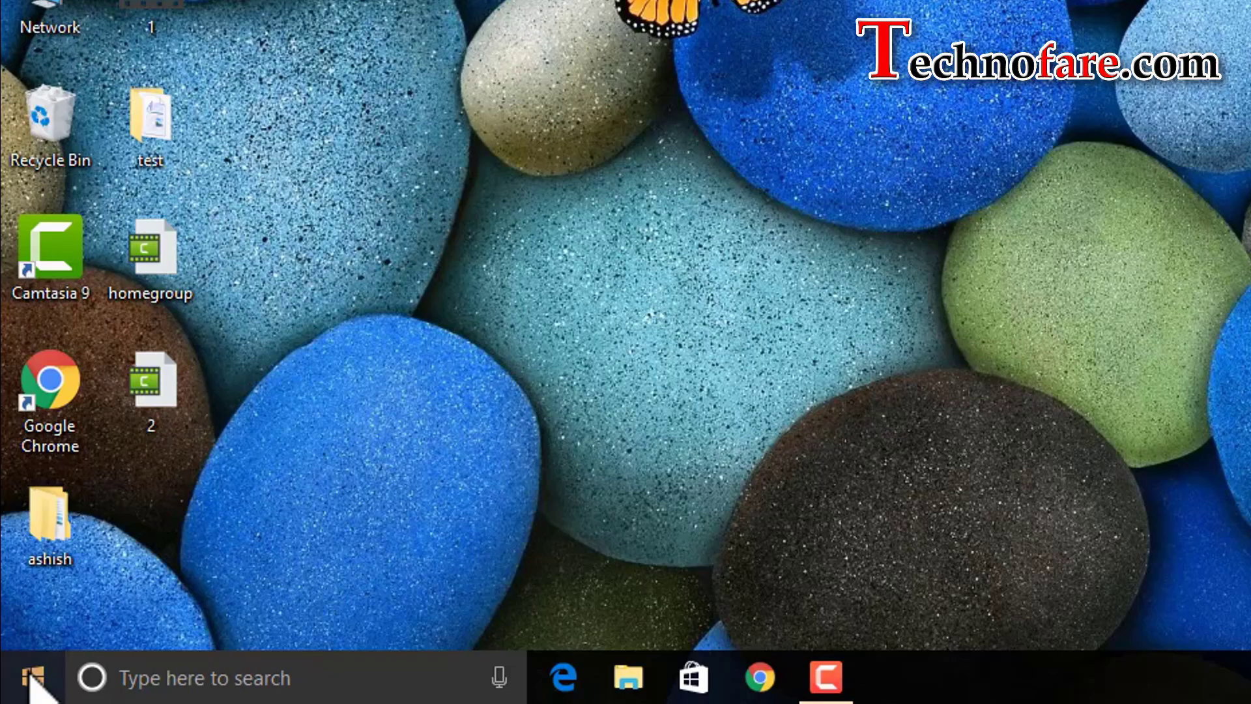
Verify in Advanced sharing settings that Private is now Amplifi-5G's current profile
left_click(32, 678)
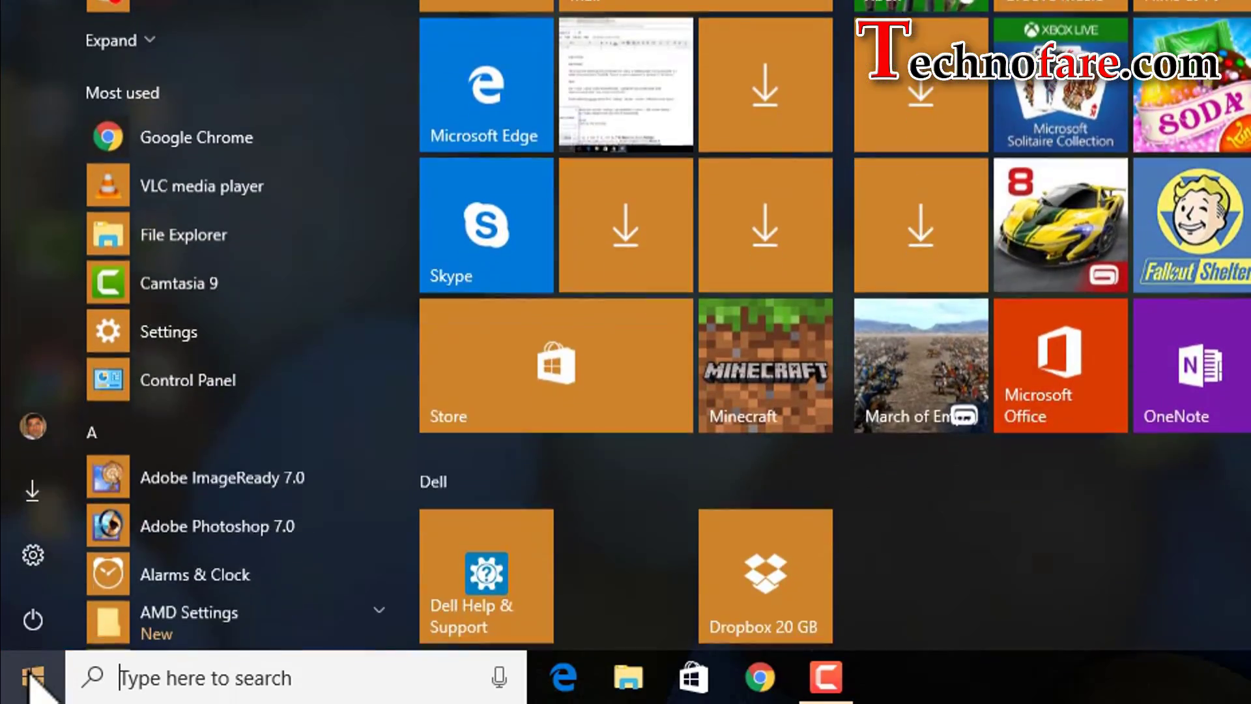
left_click(35, 554)
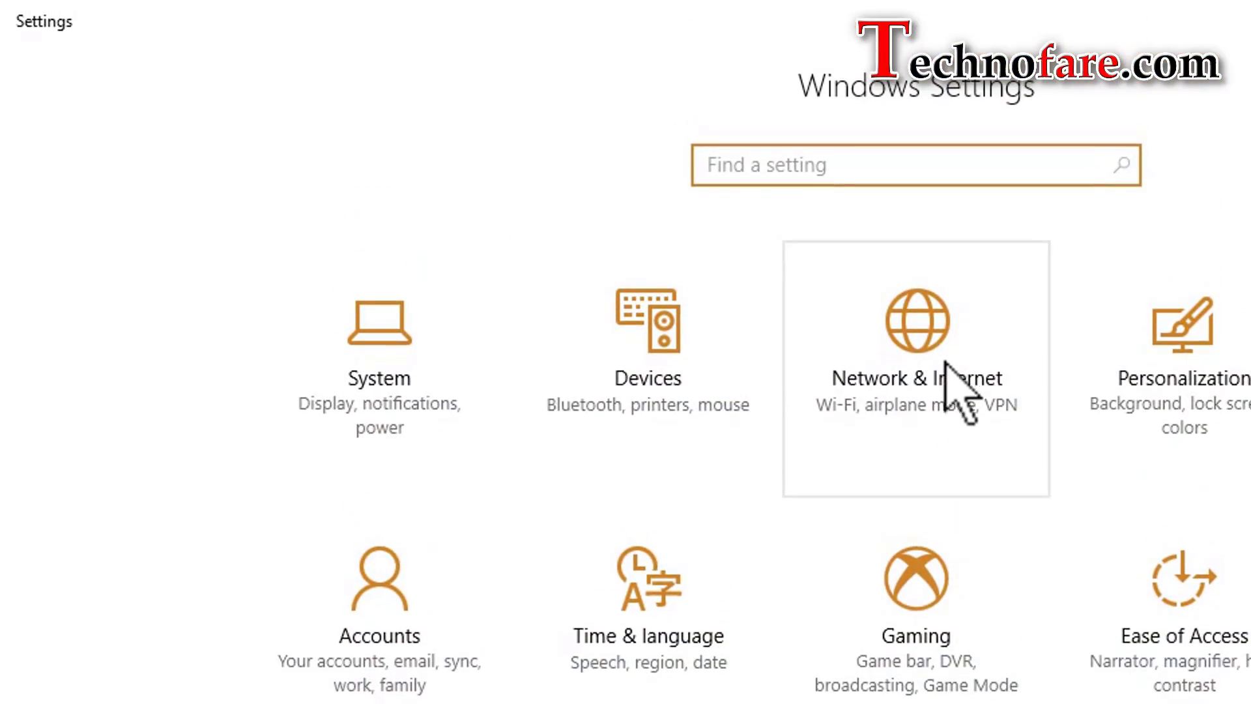
left_click(957, 302)
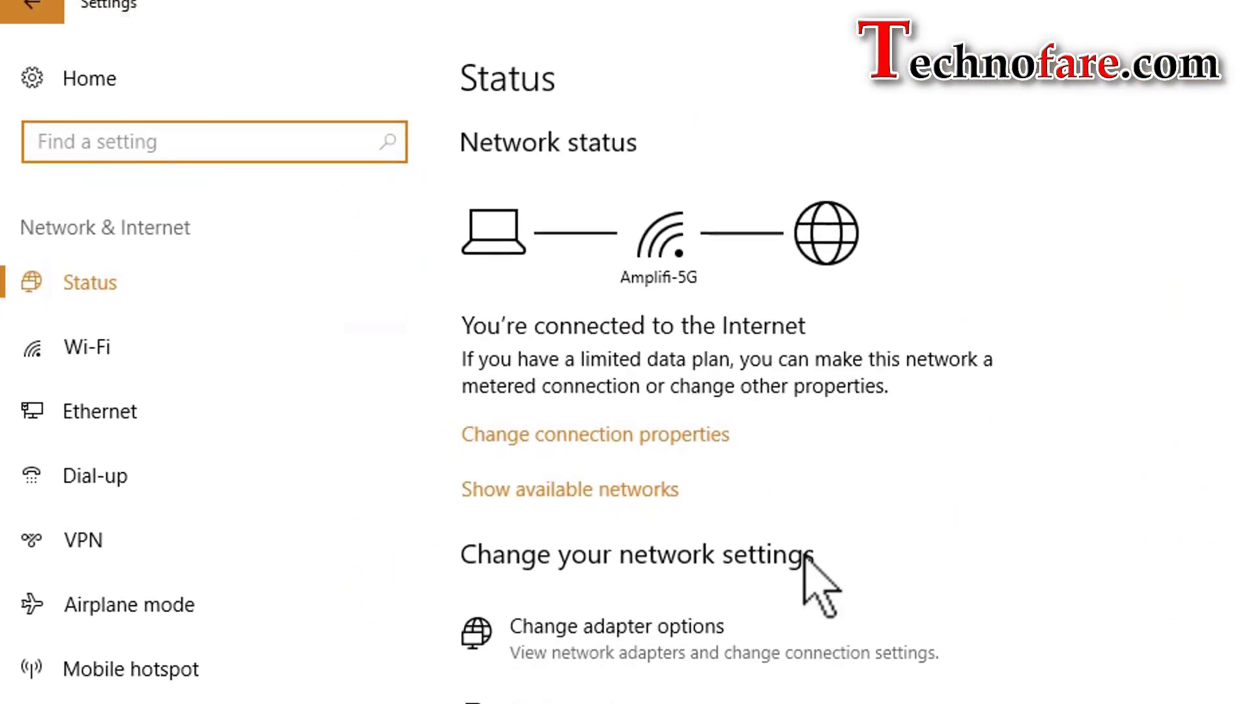
scroll(808, 560, "down", 3)
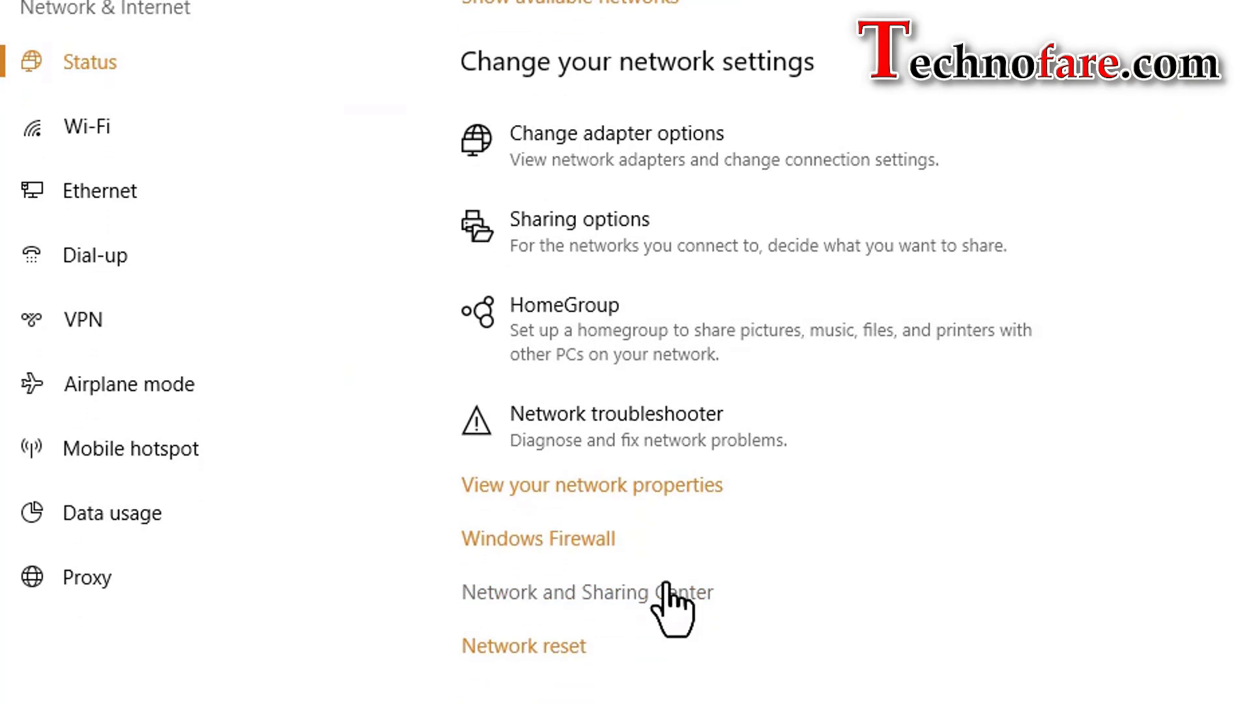
left_click(664, 590)
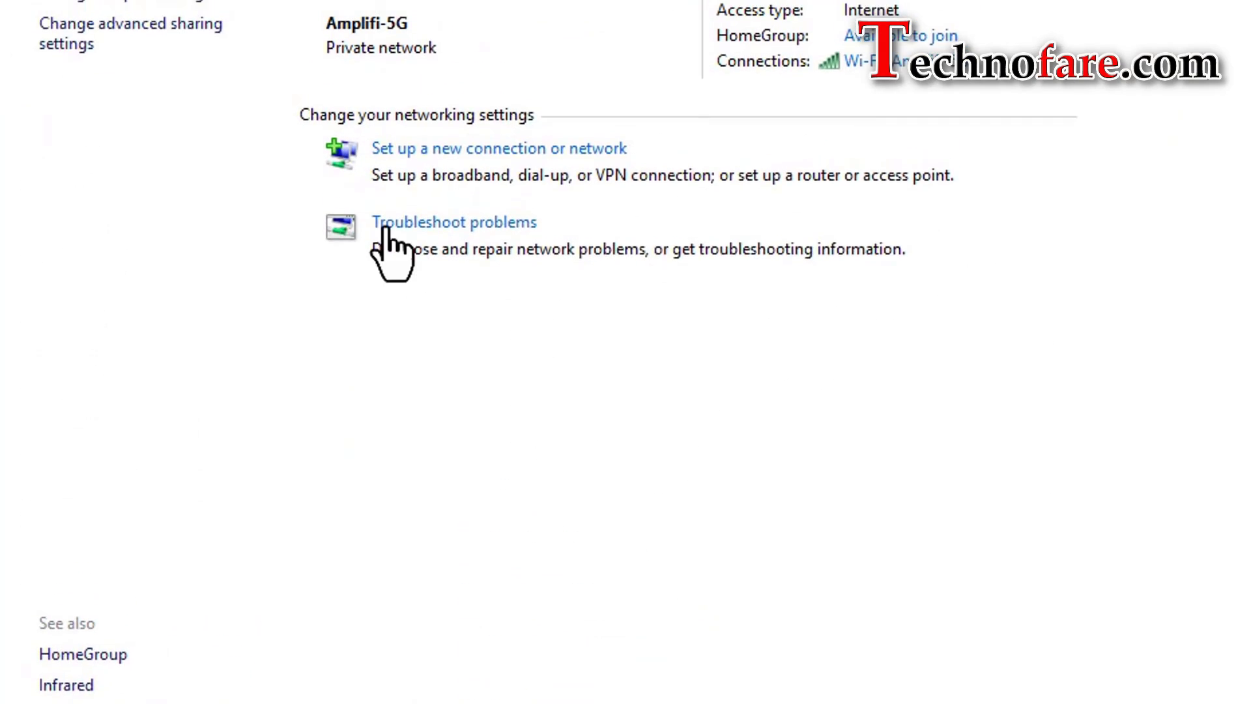
left_click(163, 190)
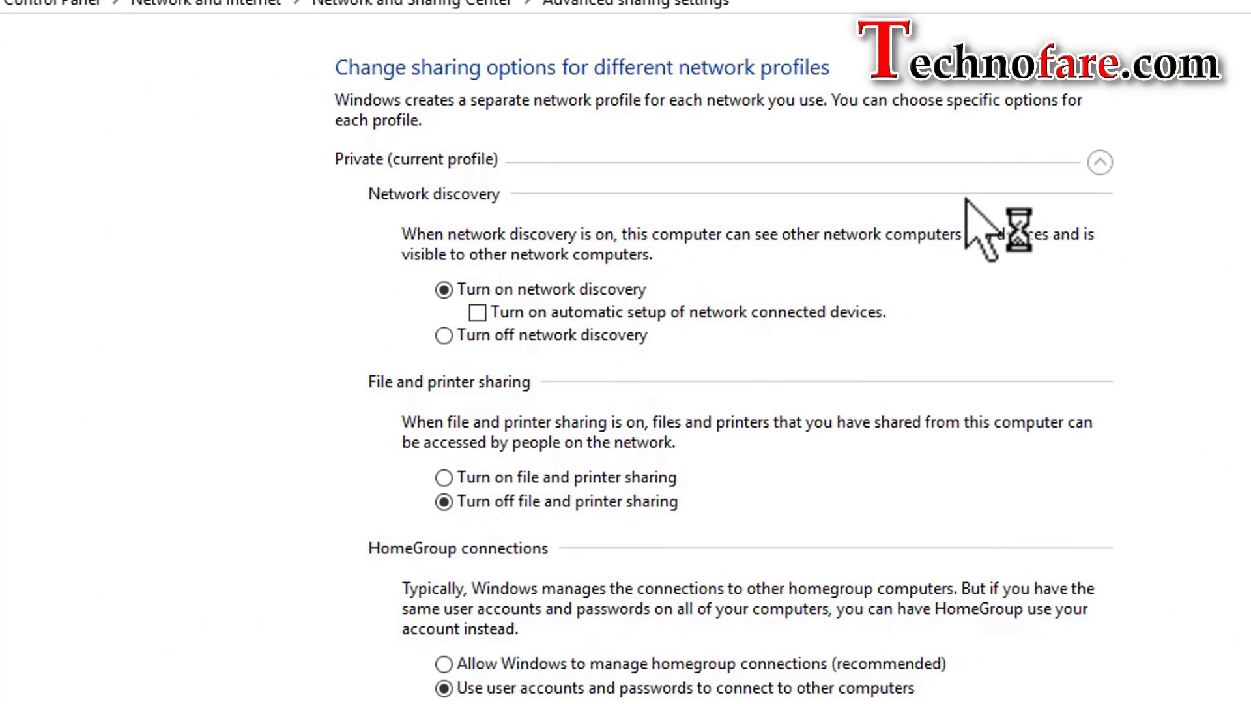
left_click(1250, 215)
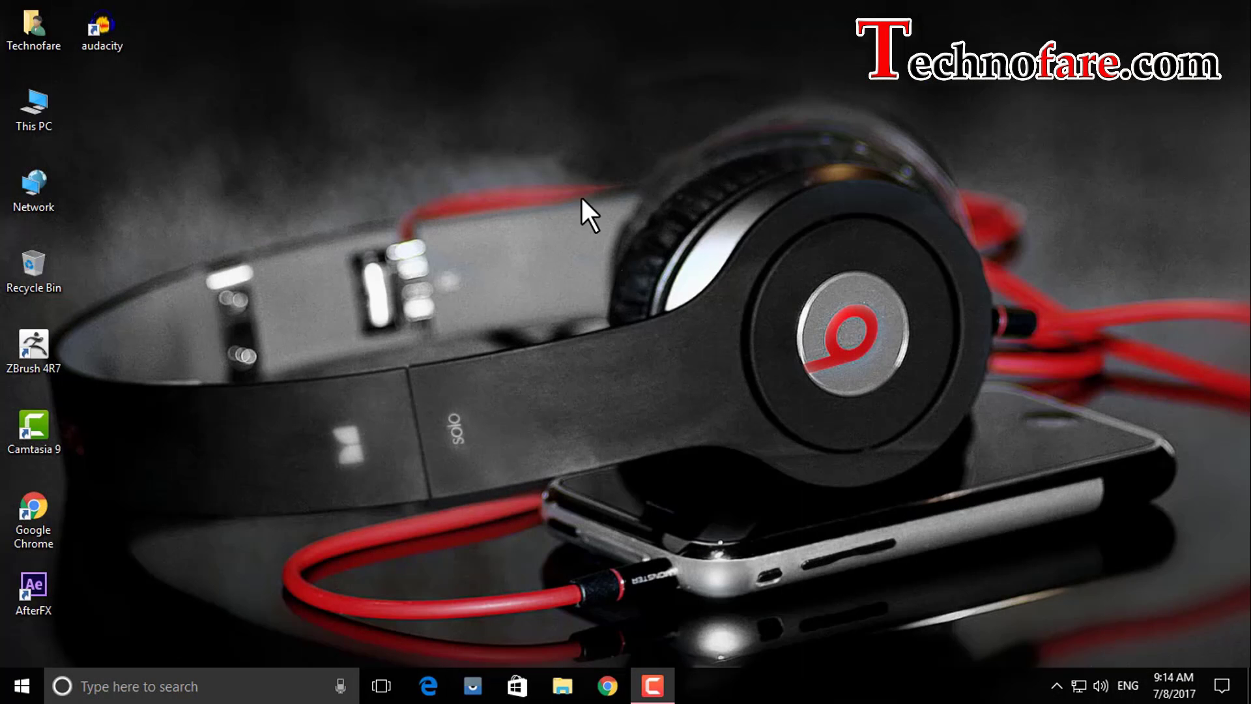
right_click(31, 106)
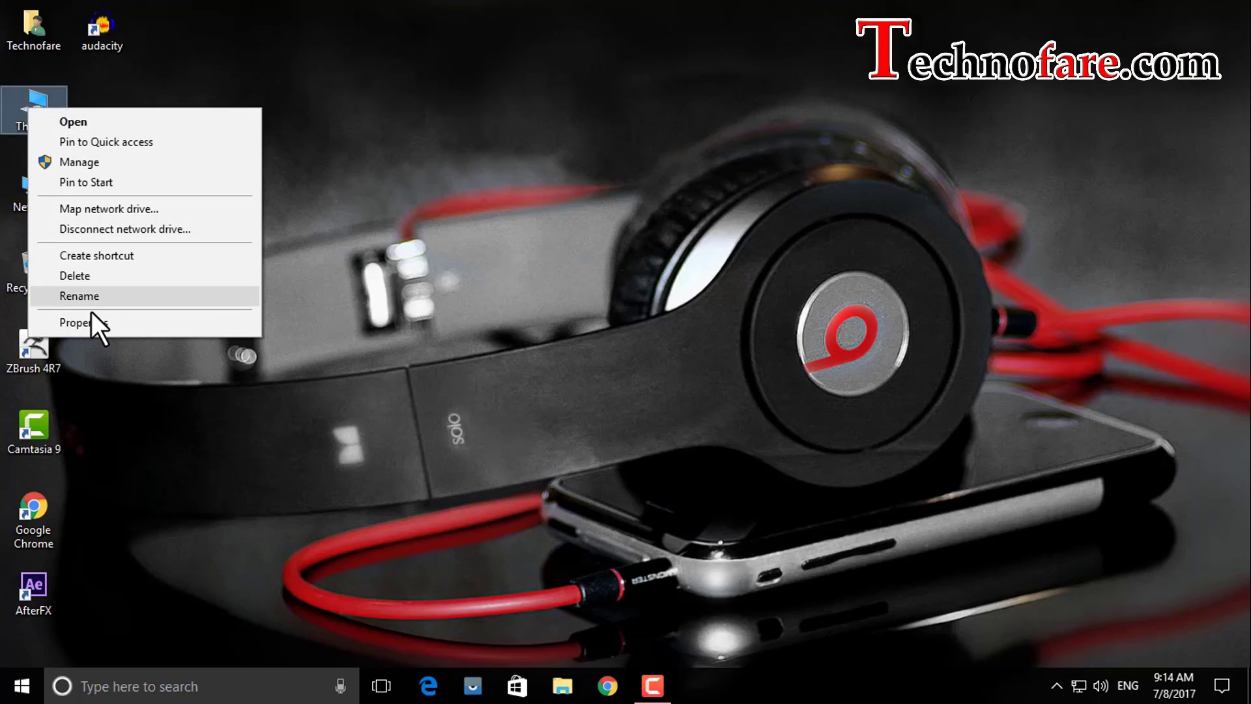
left_click(90, 321)
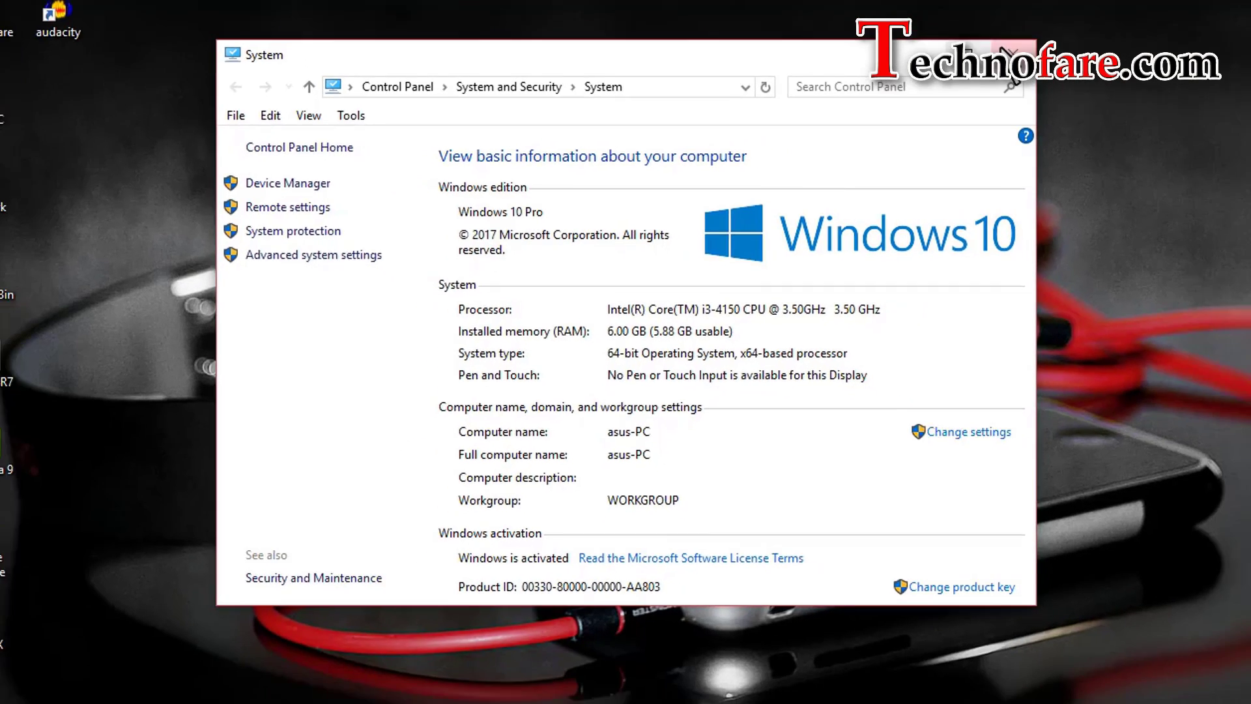
key("alt+F4")
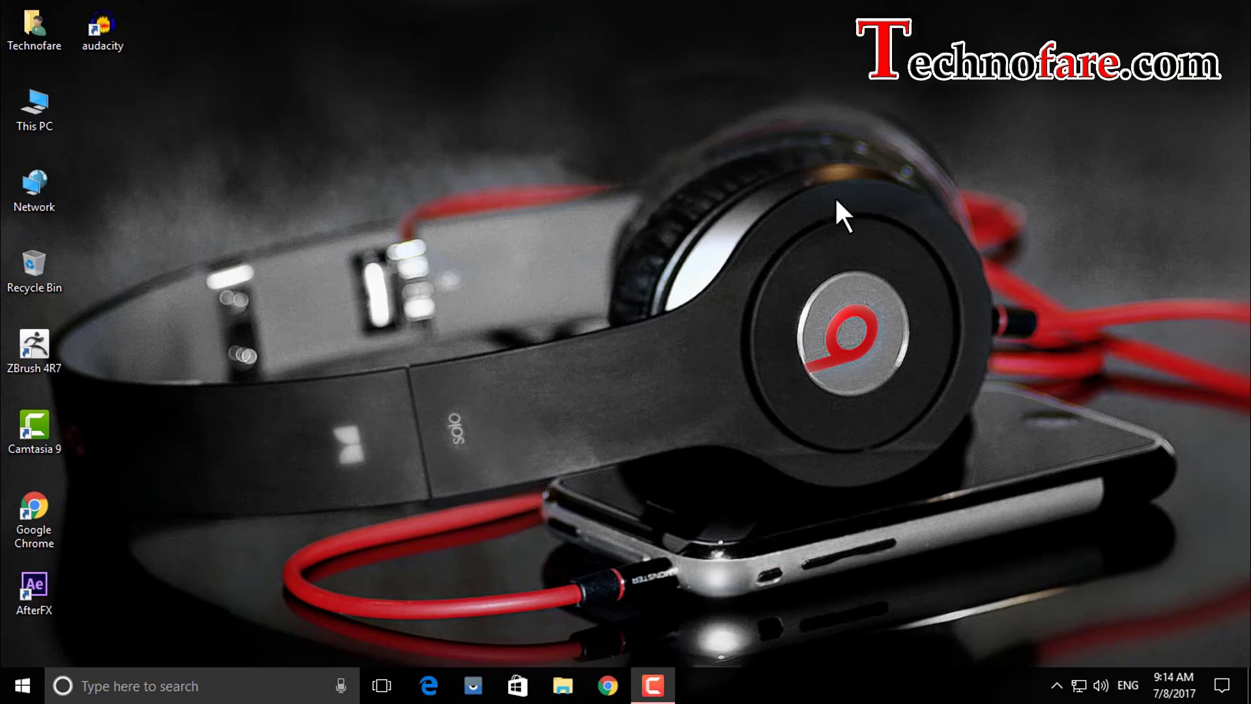
Run secpol.msc from the Run dialog to launch Local Security Policy
key("super+r")
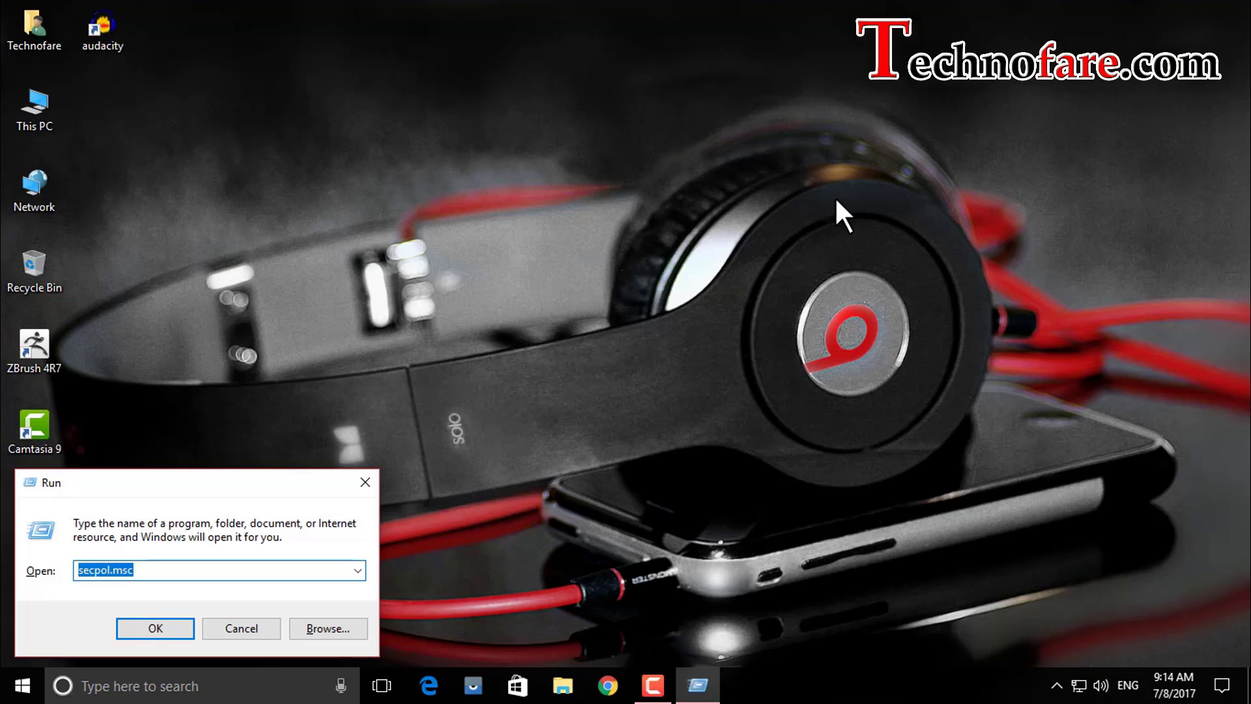
left_click(156, 570)
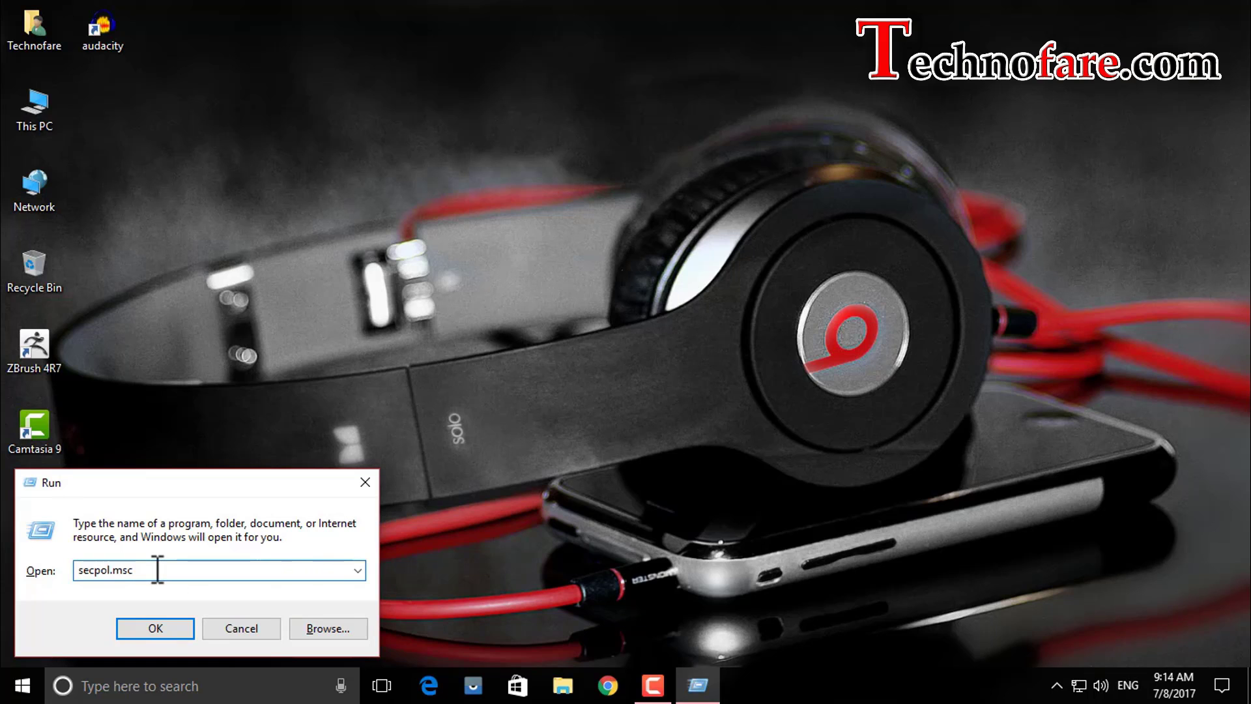
left_click_drag(156, 570, 75, 570)
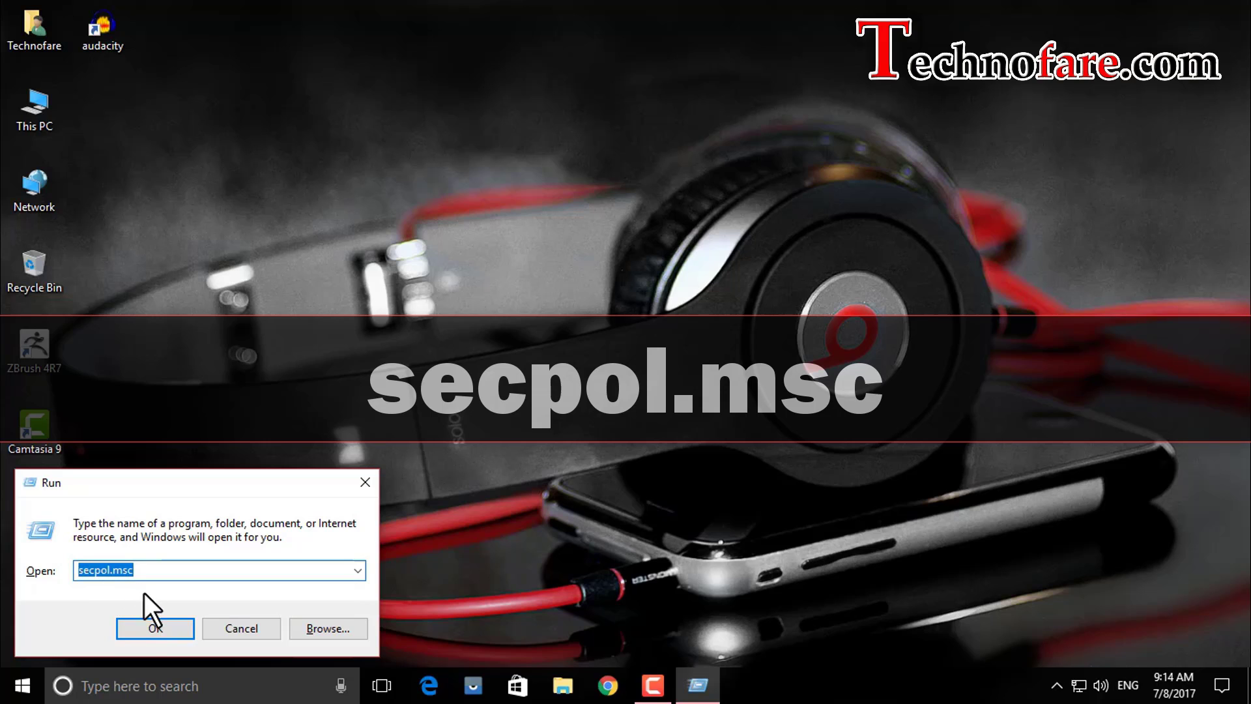
left_click(155, 627)
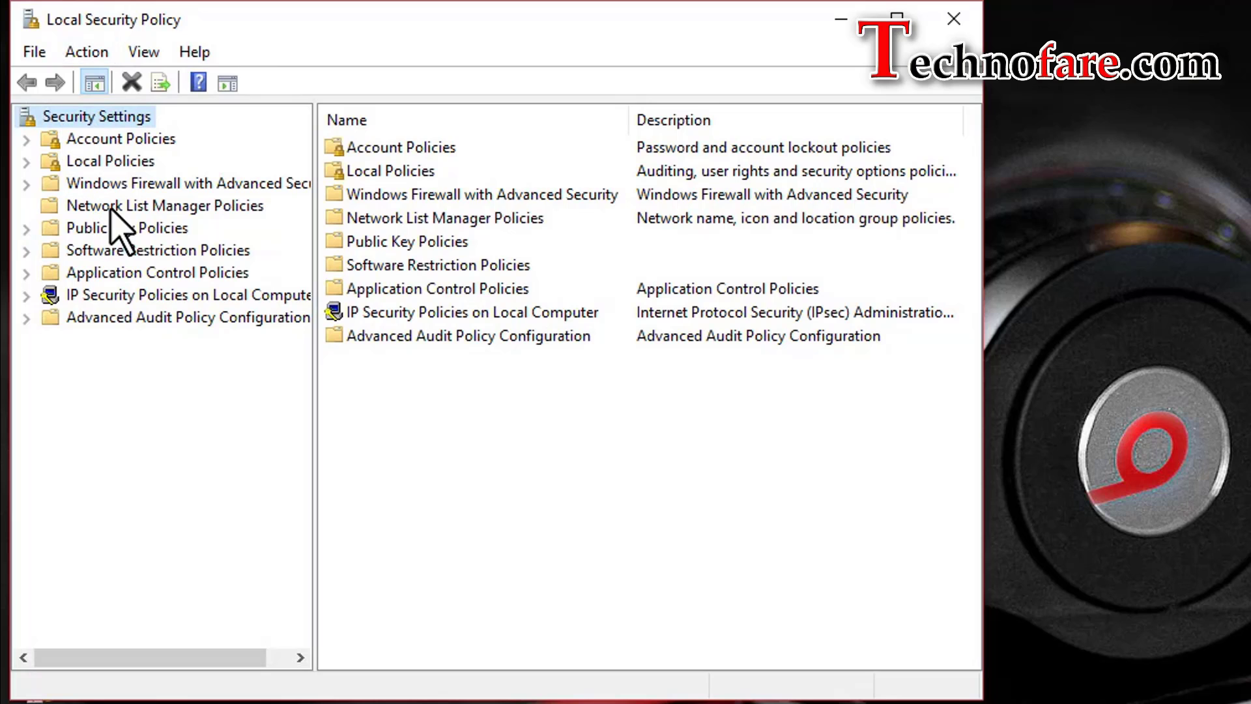
Show Network List Manager Policies and check the connected network's name in the taskbar flyout
left_click(110, 208)
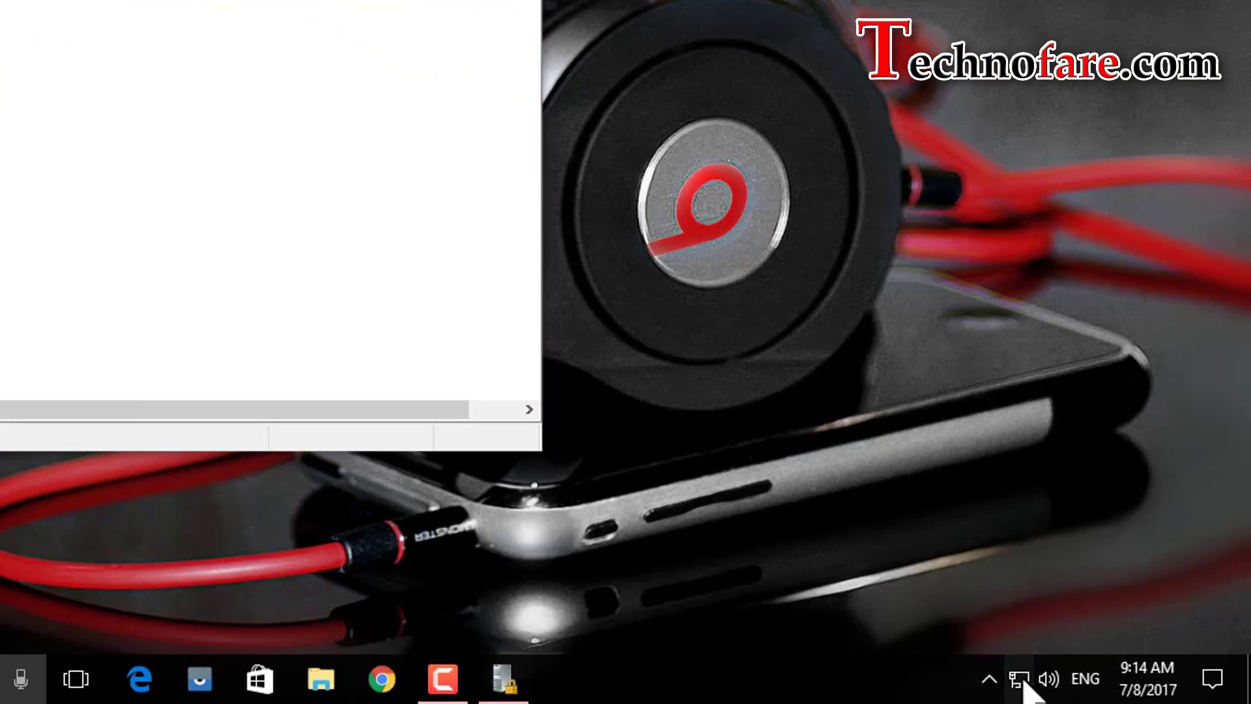
left_click(1018, 678)
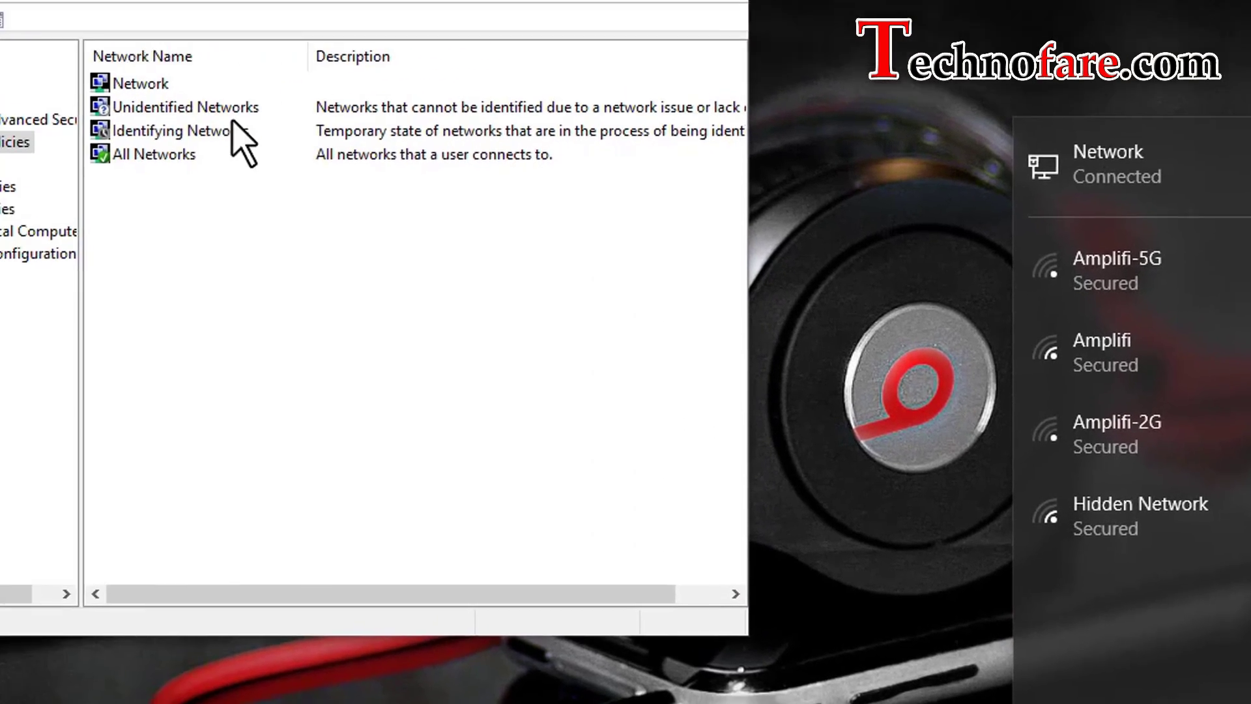
key("Escape")
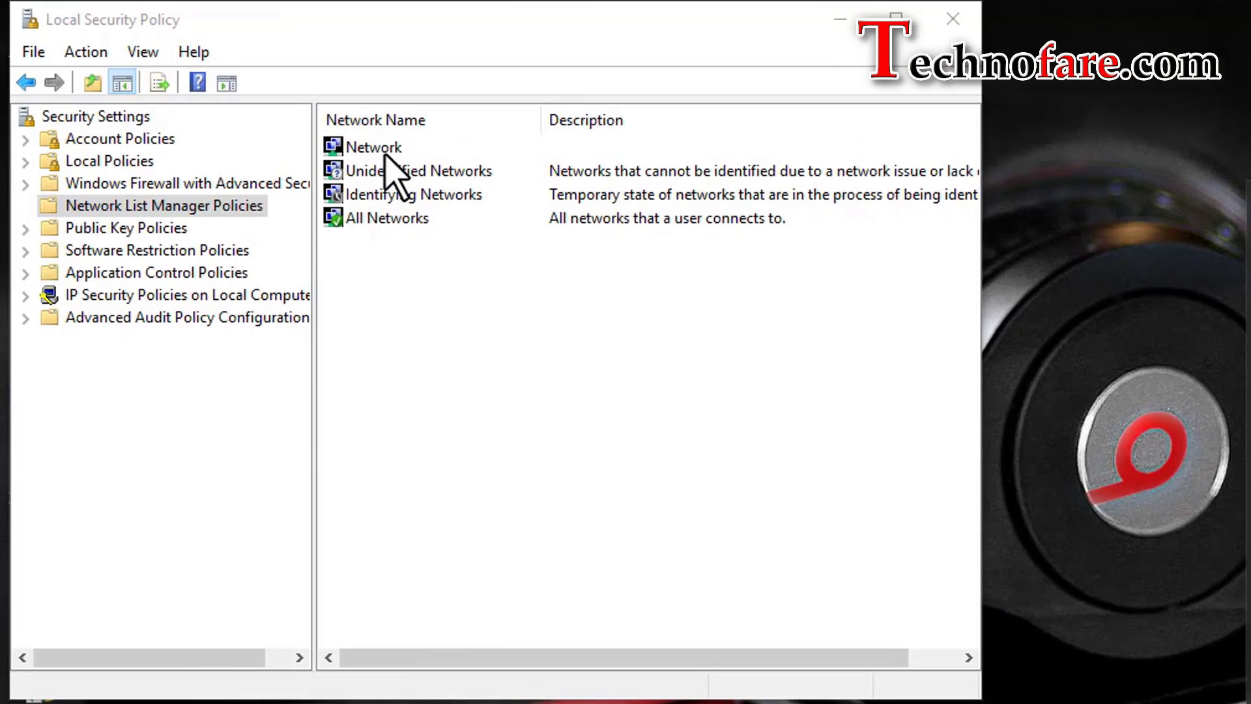
Set the Network entry's location type to Private in its Network Location tab and apply
double_click(377, 149)
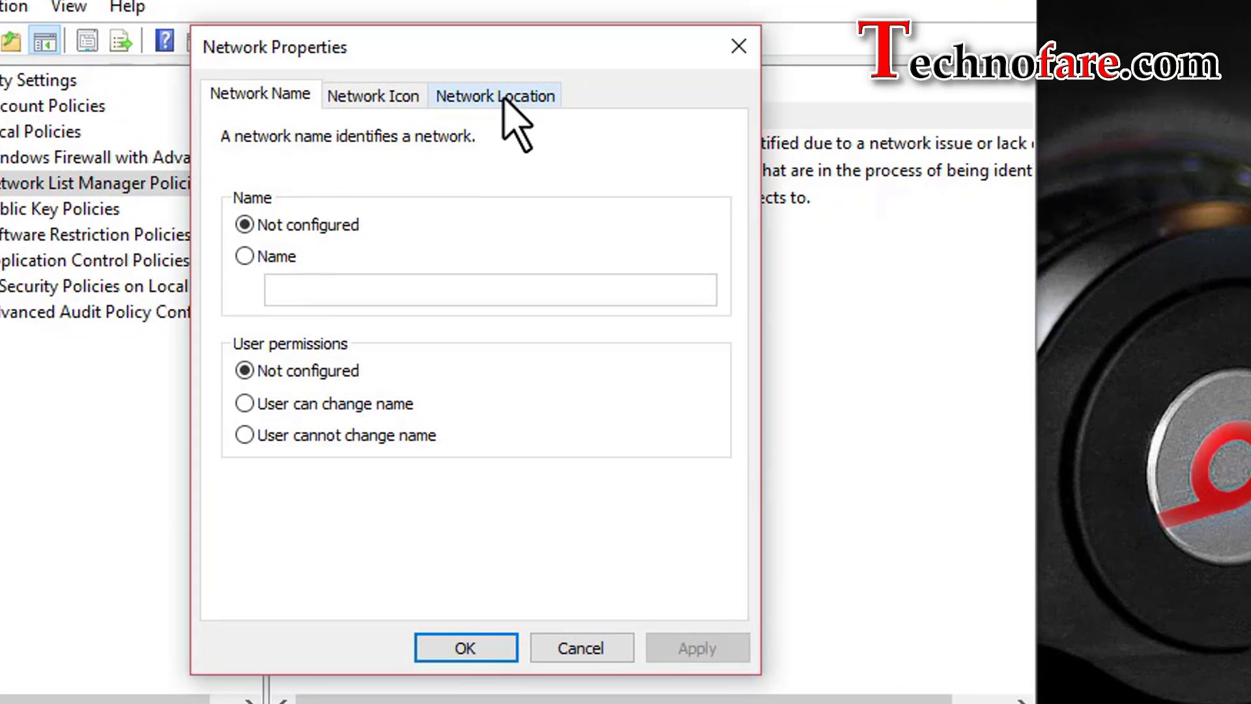
left_click(510, 98)
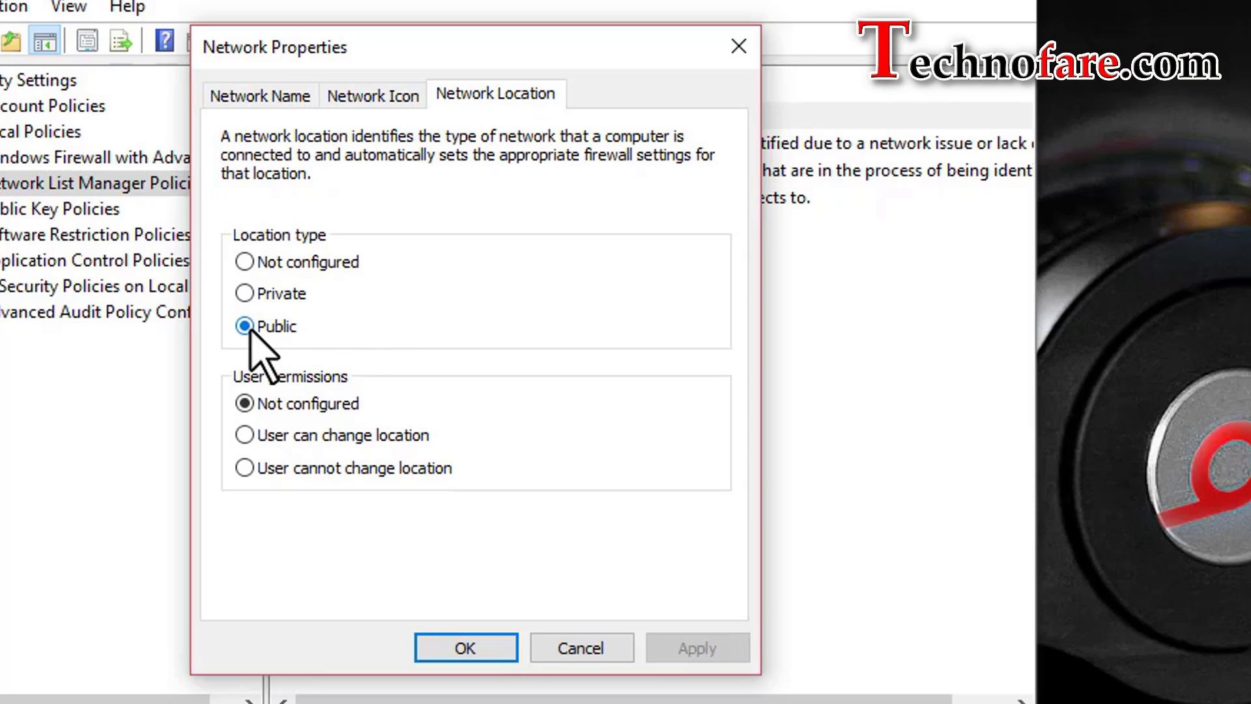
left_click(245, 293)
left_click(692, 650)
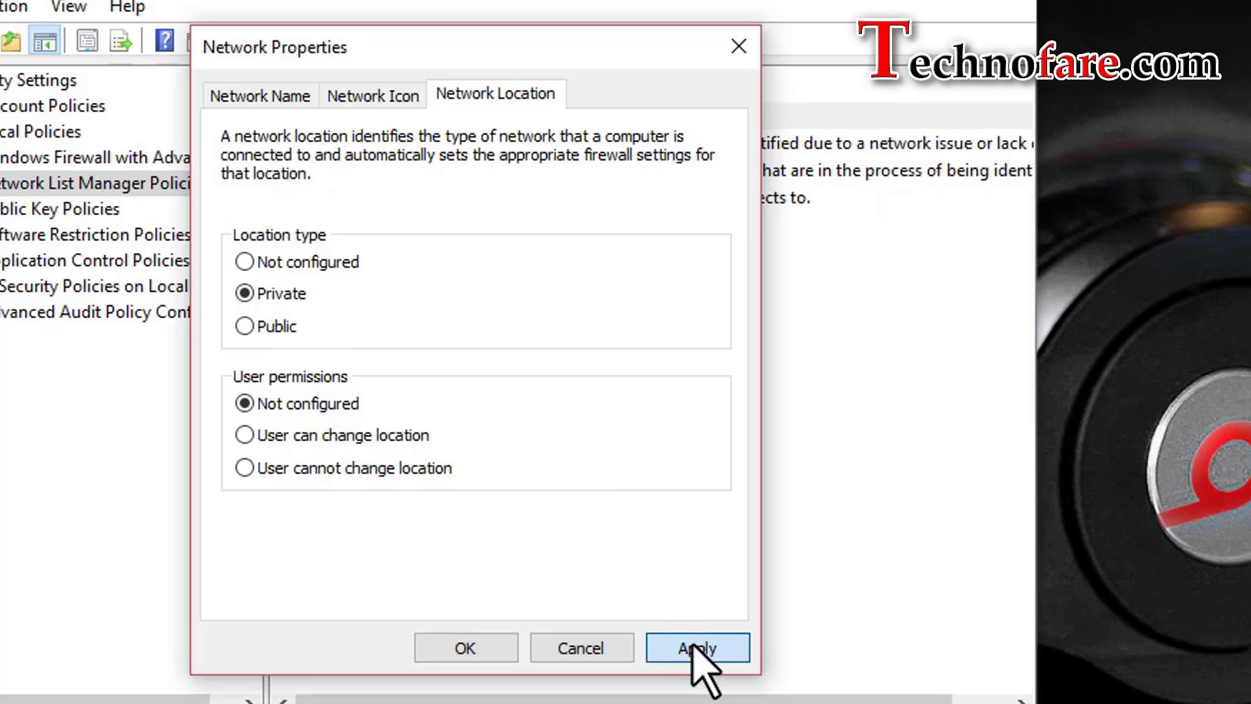
left_click(467, 647)
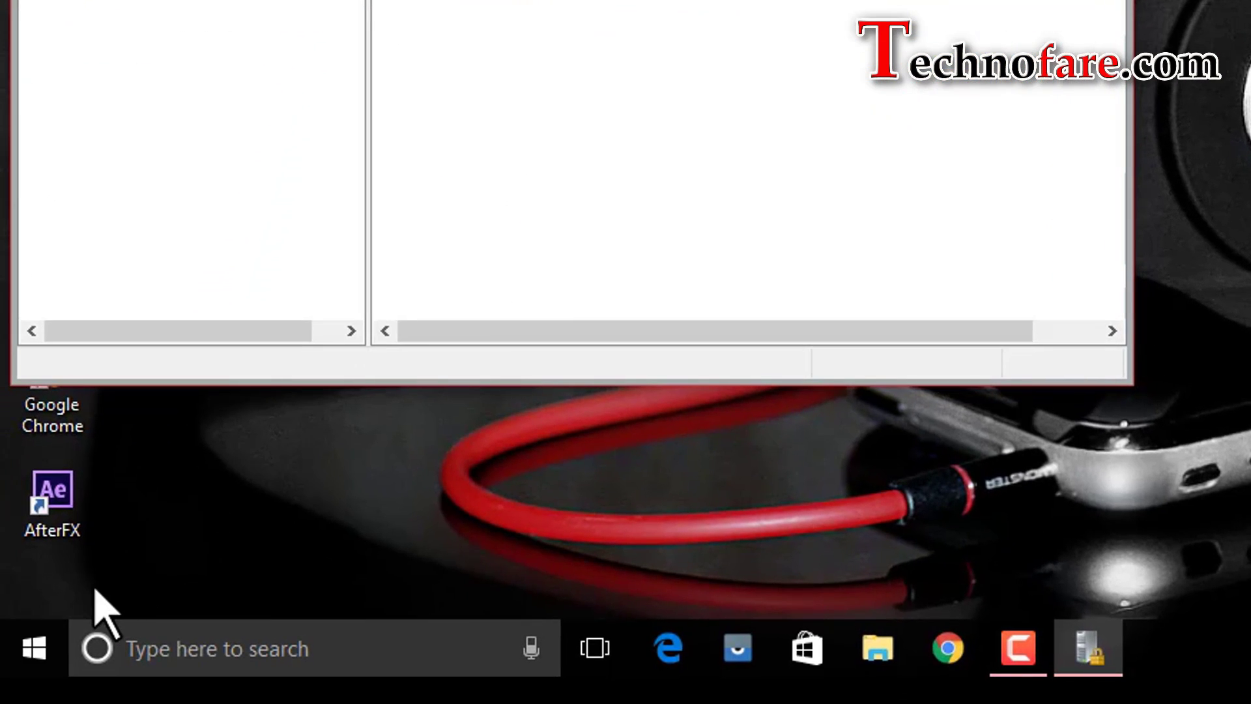
Check Advanced sharing settings from Network & Internet to confirm Private is the current profile
left_click(39, 644)
left_click(34, 518)
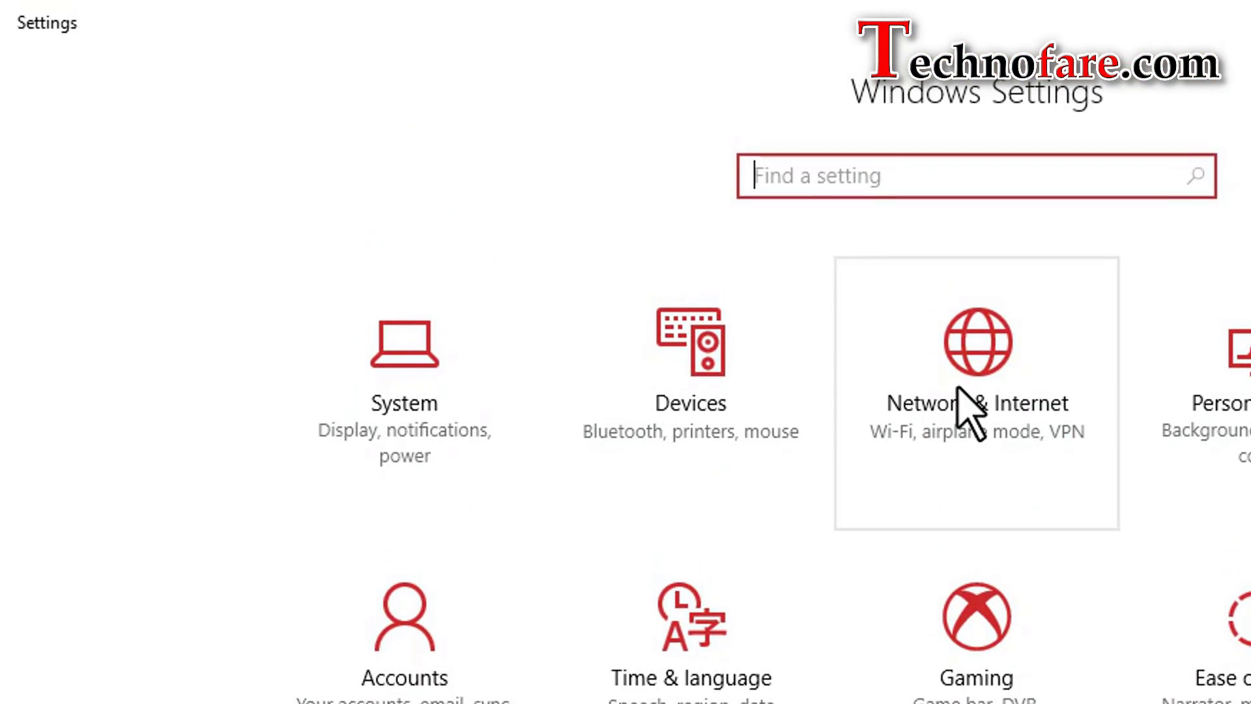
left_click(964, 153)
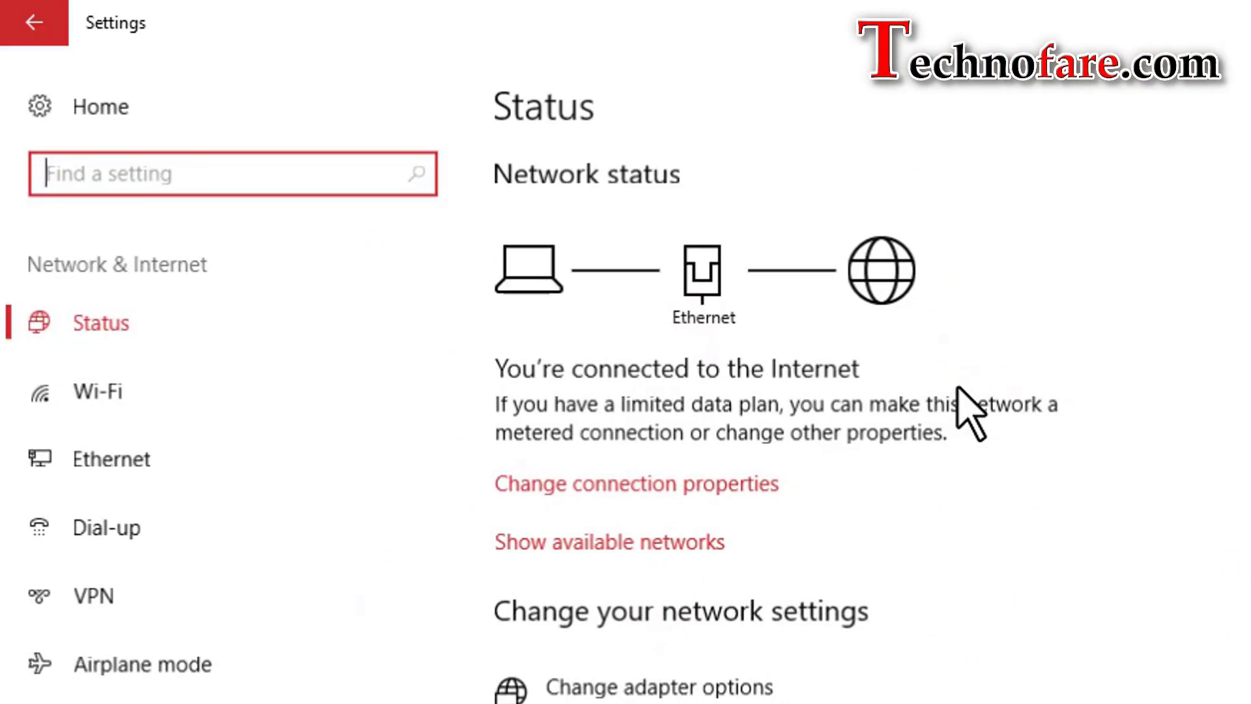
left_click(291, 596)
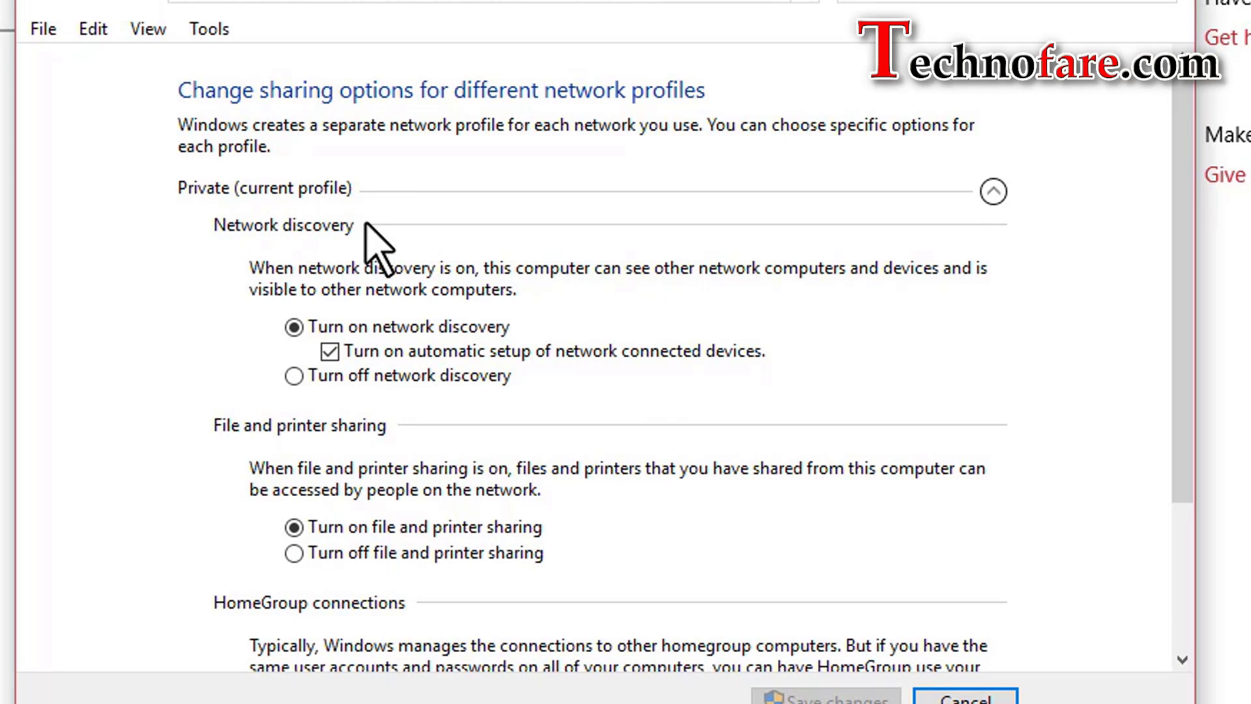
Cancel Advanced sharing settings and set the Network entry's location type back to Public
left_click(965, 697)
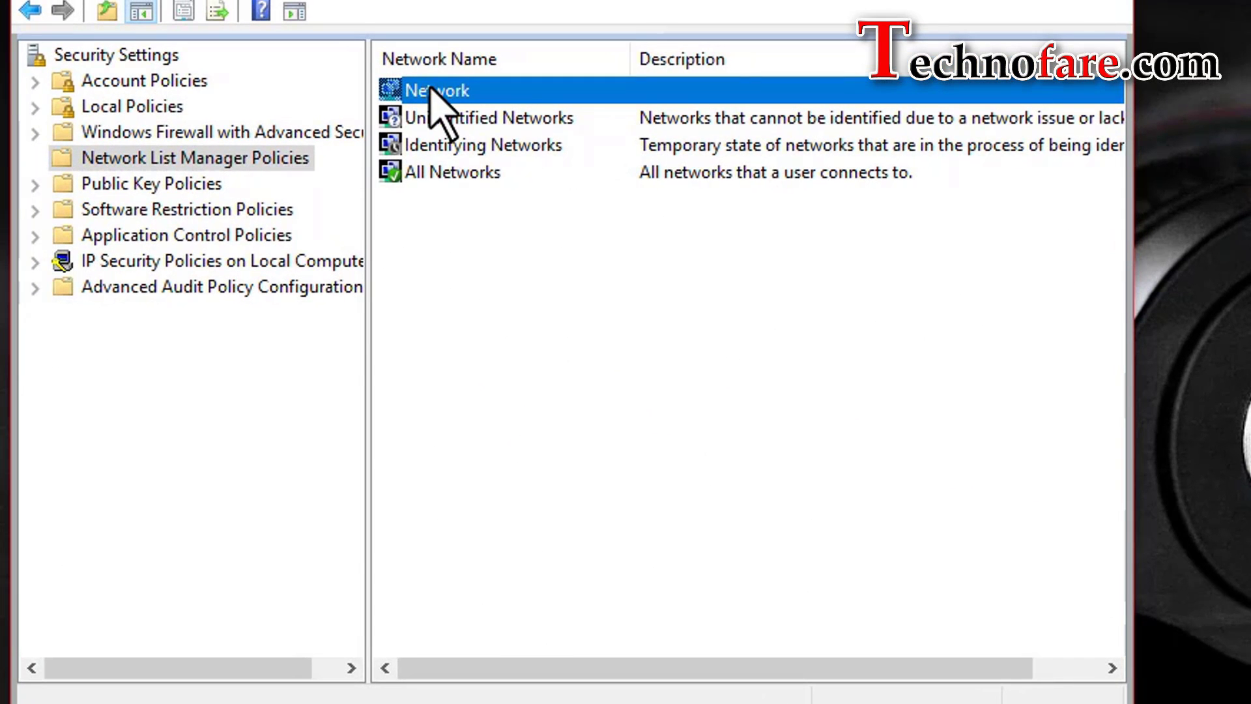
double_click(430, 89)
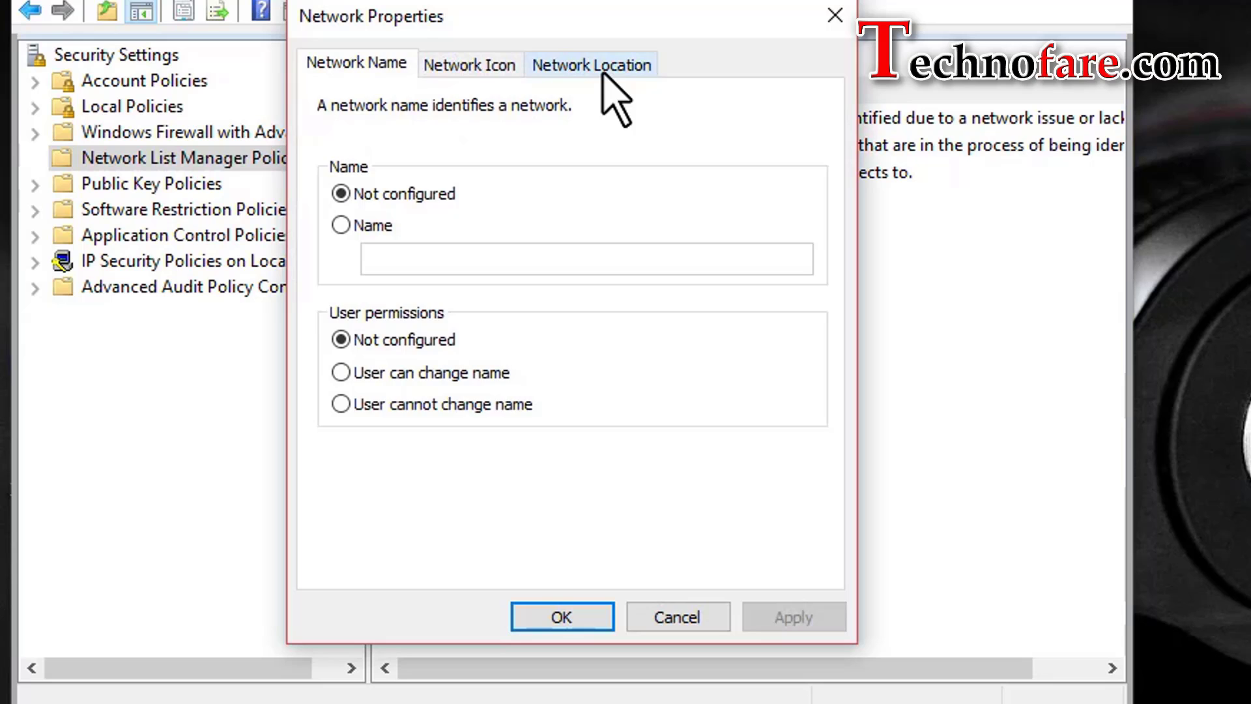
left_click(602, 73)
left_click(340, 294)
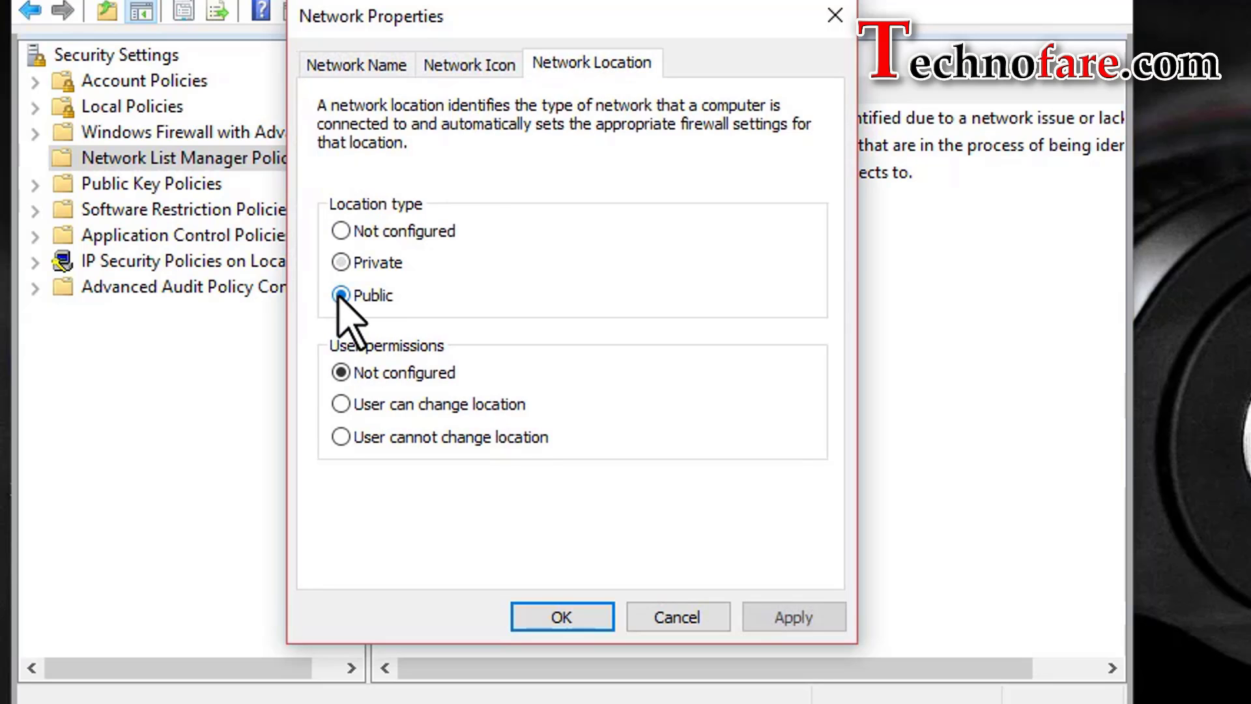
left_click(804, 619)
left_click(586, 619)
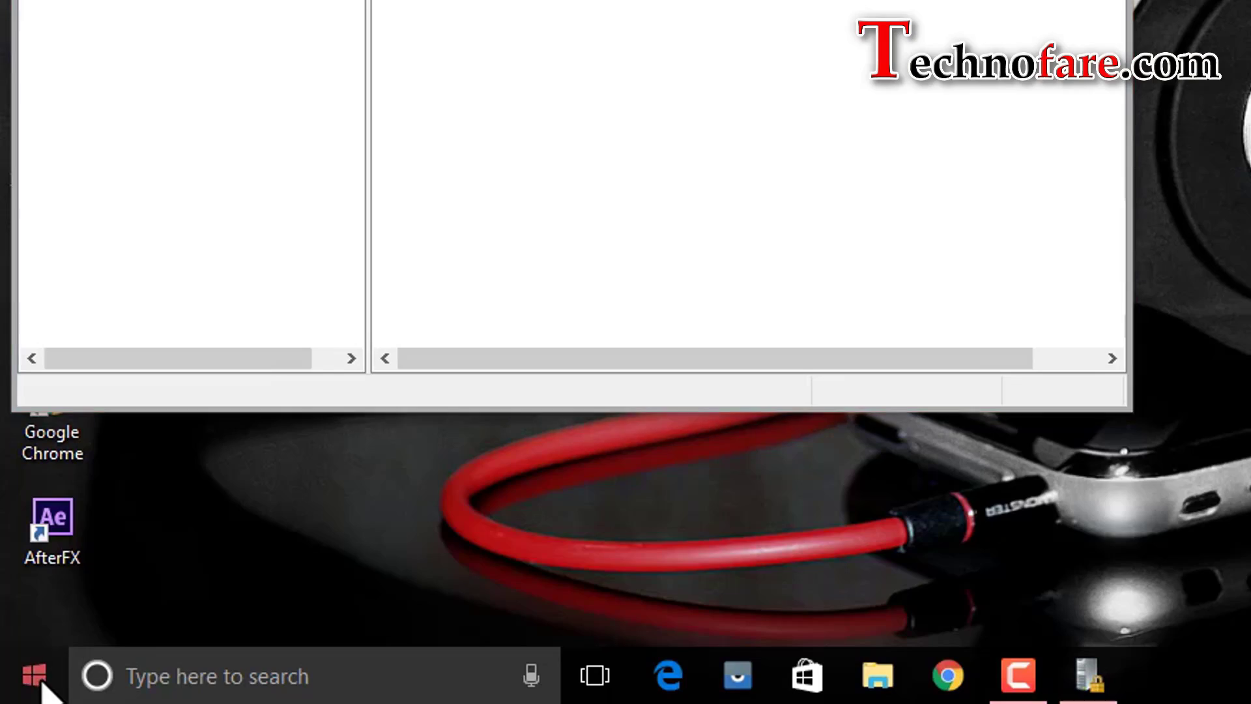
Confirm Guest or Public is the current profile in Sharing options, then scroll the Status page
left_click(35, 677)
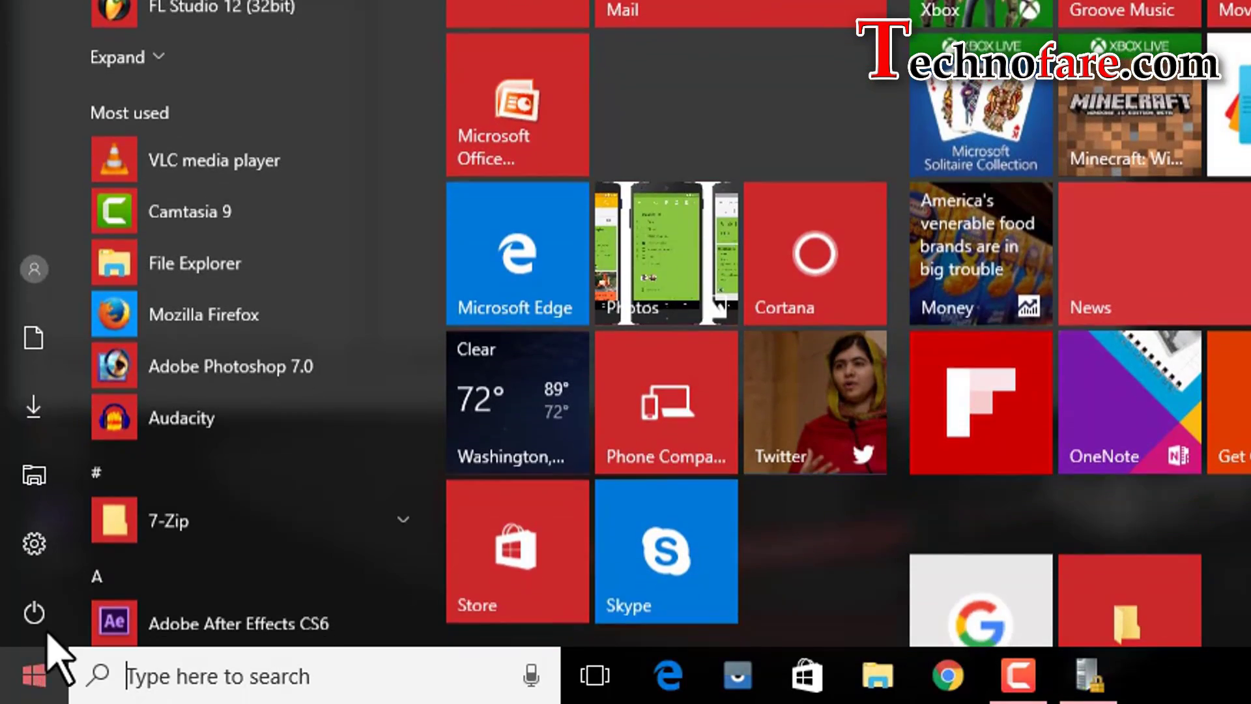
left_click(39, 566)
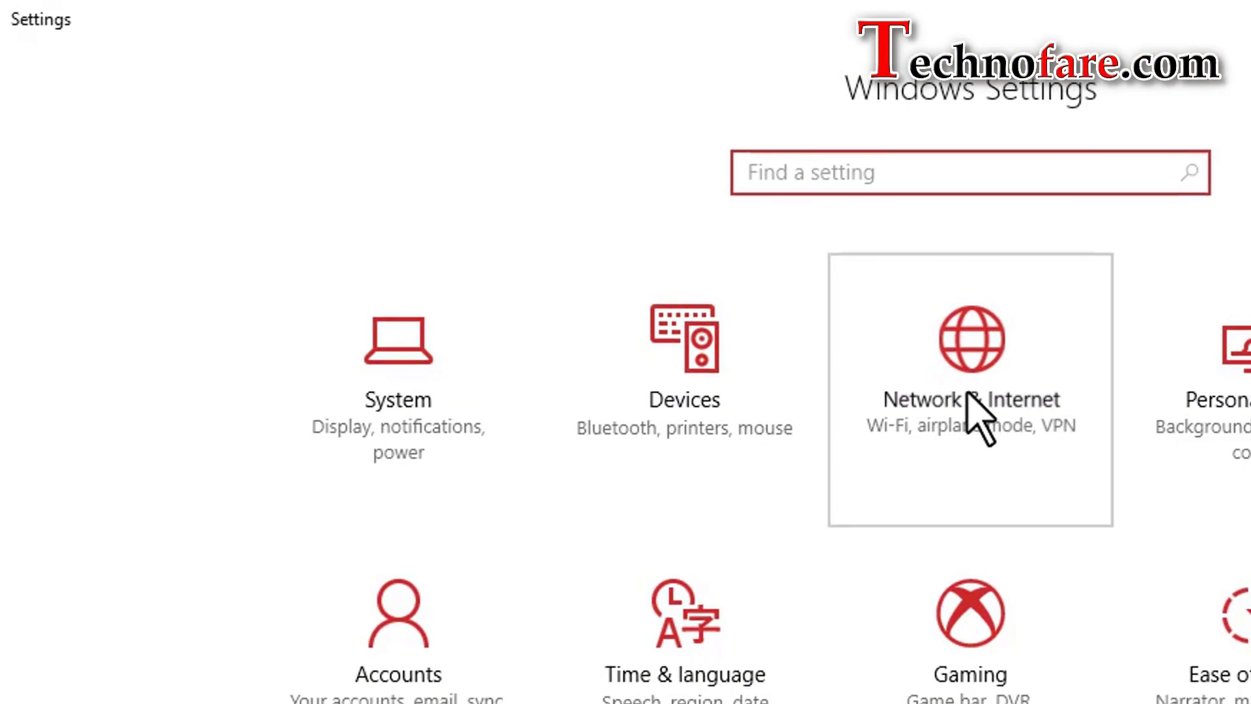
left_click(971, 410)
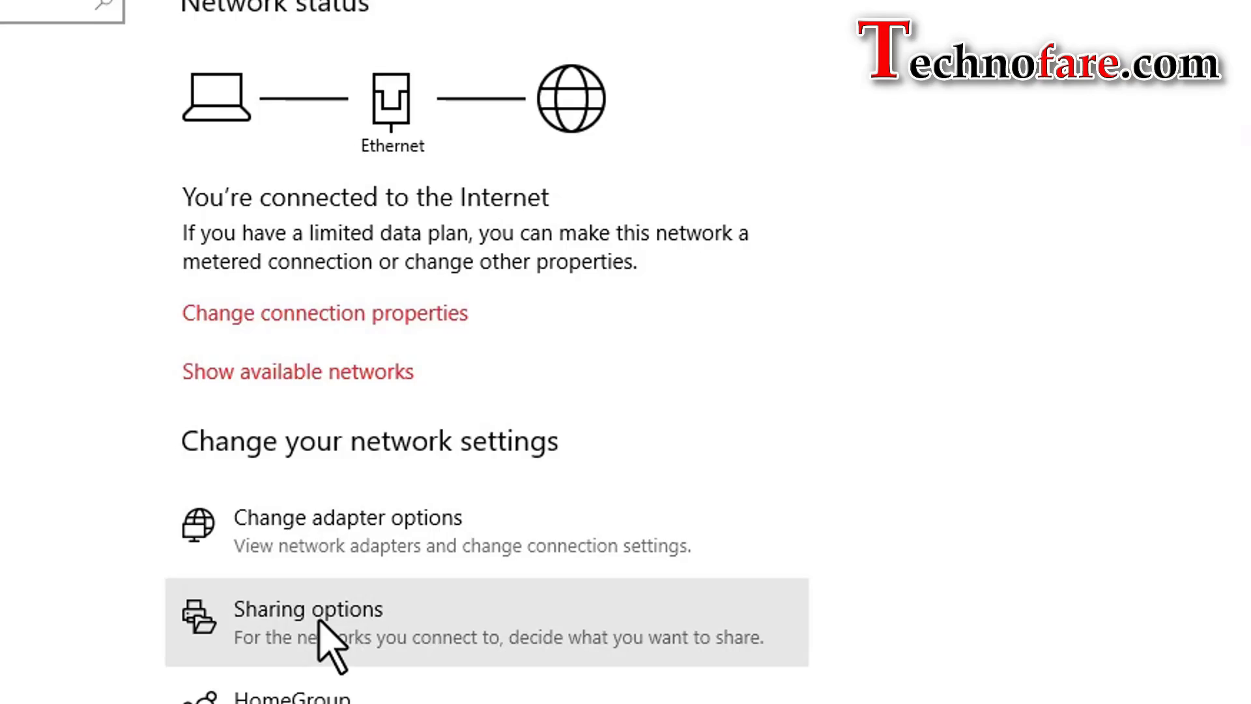
left_click(417, 677)
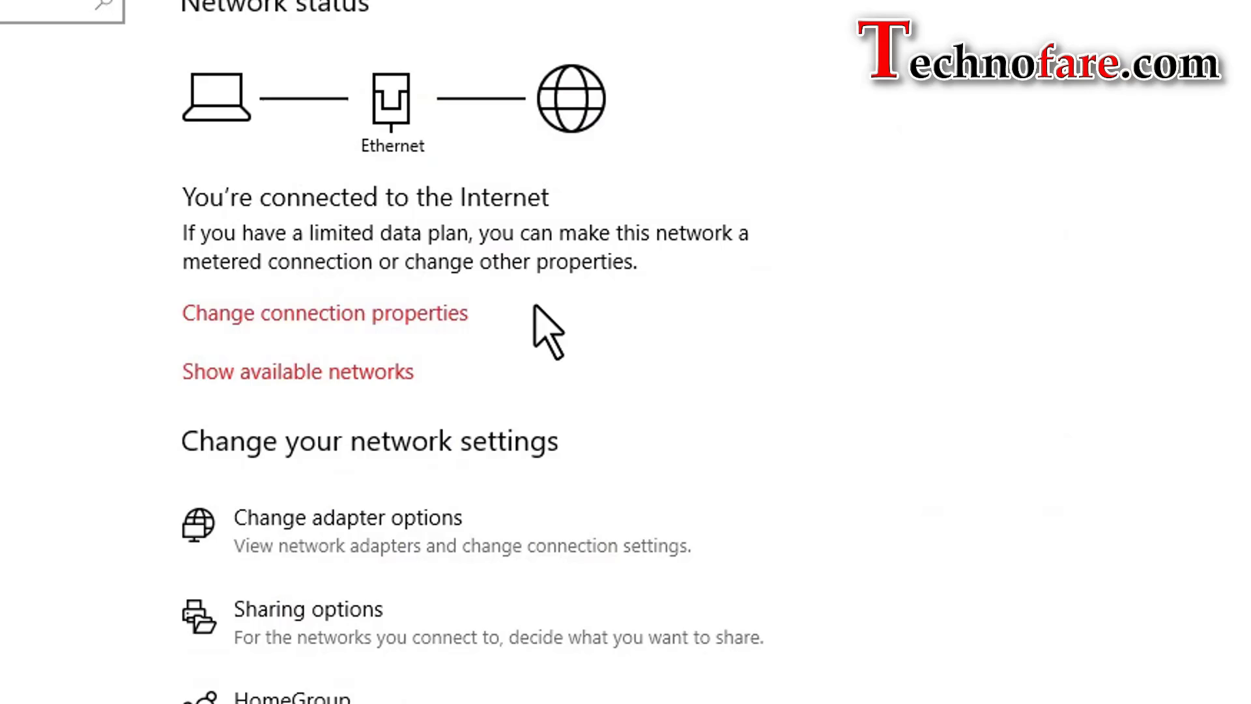
scroll(535, 293, "down", 5)
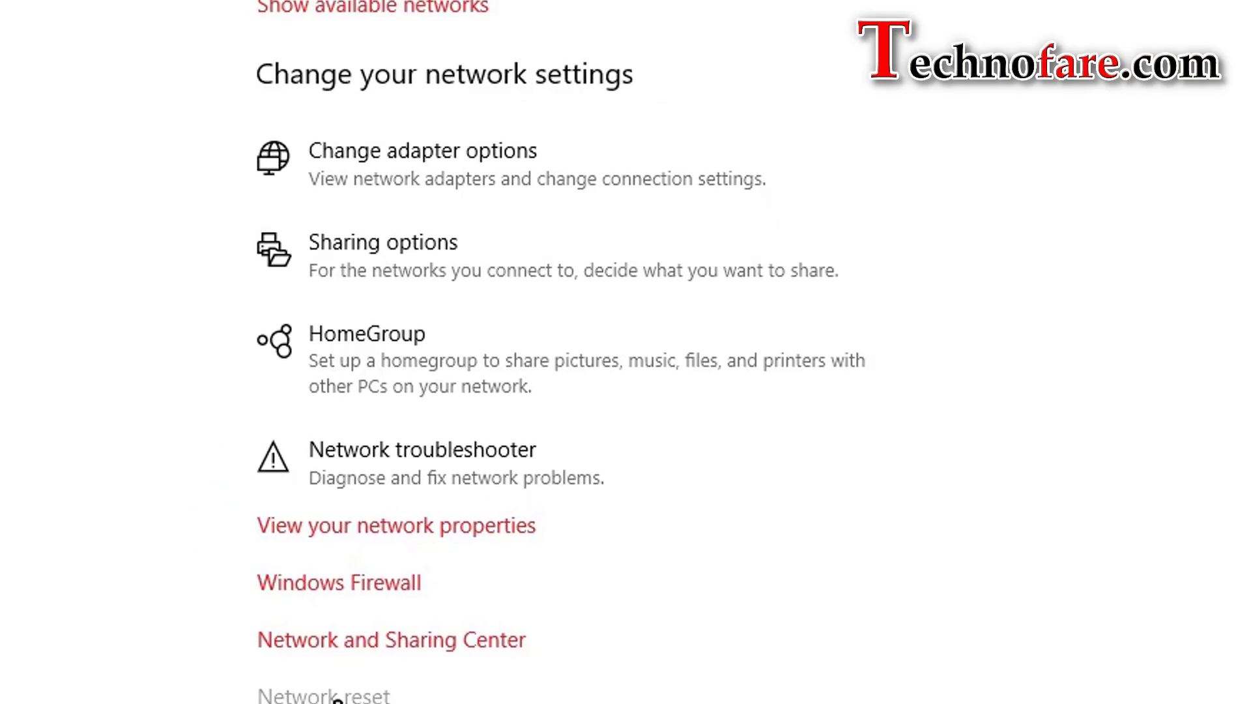
Go to the Network reset page from the bottom of the Status page
left_click(262, 627)
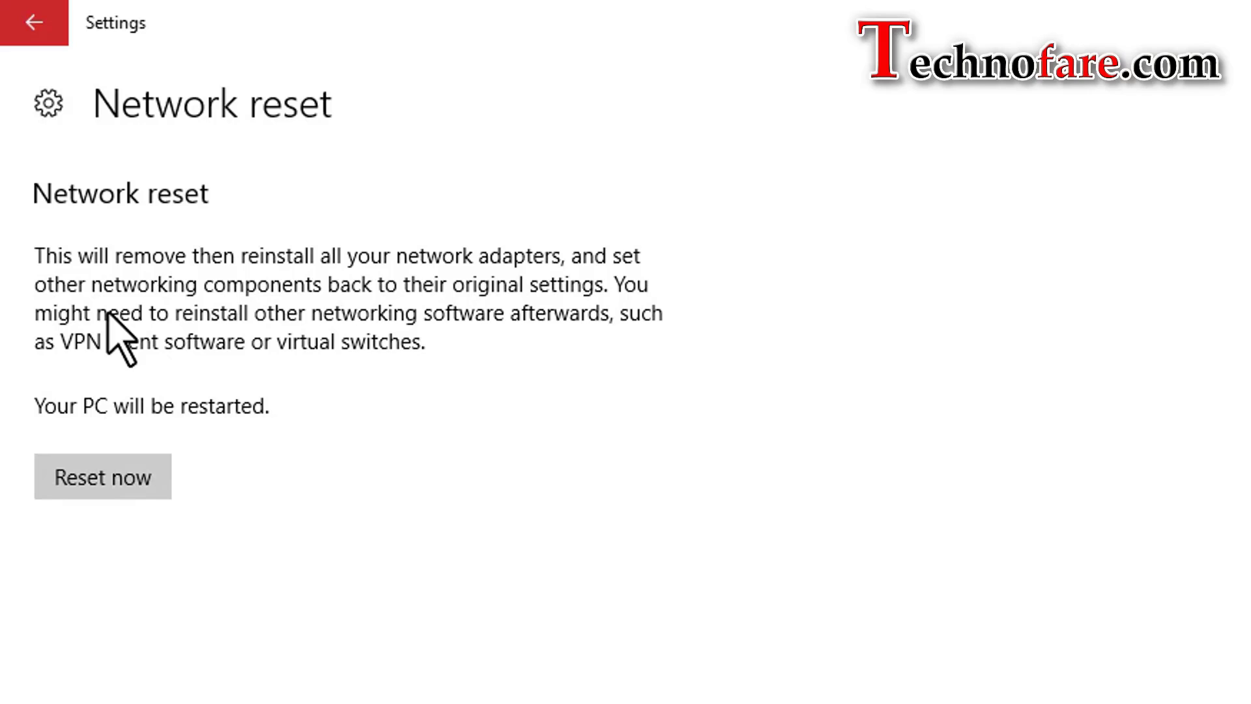